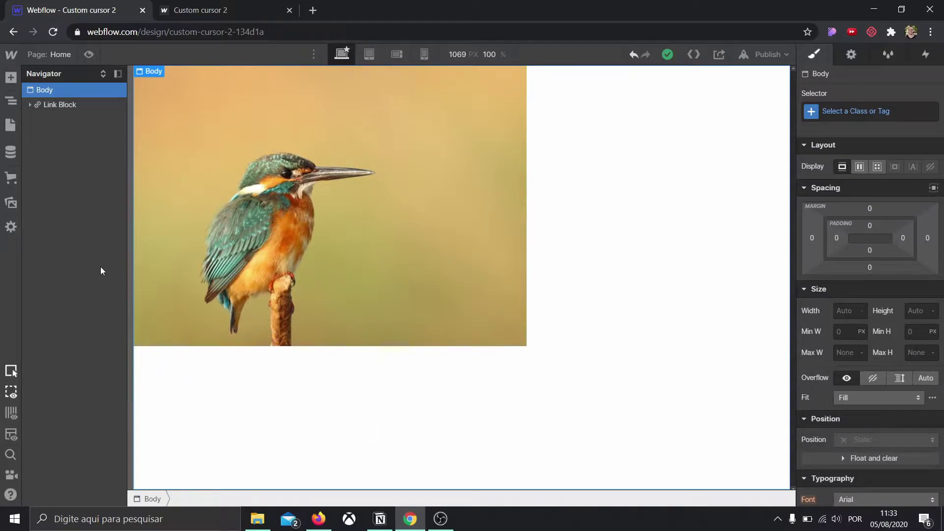
Step: Inspect the image nested inside the link block in the page structure
click(30, 105)
click(60, 120)
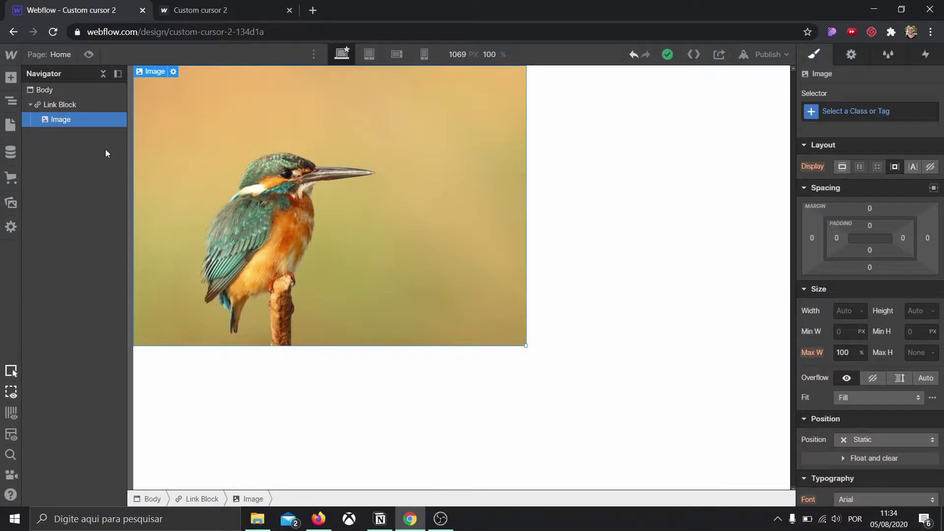
click(29, 105)
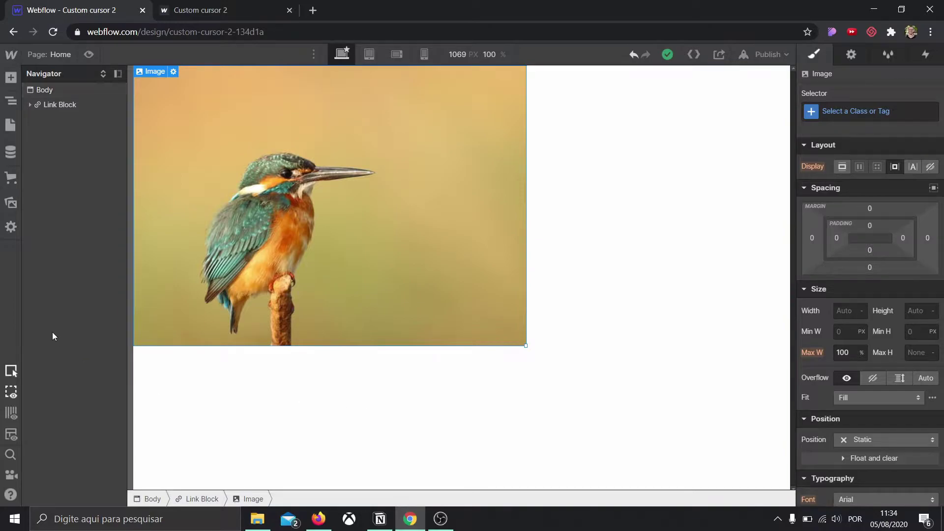
Step: Copy the file link of the mouse 2.png image asset and close its details
click(10, 206)
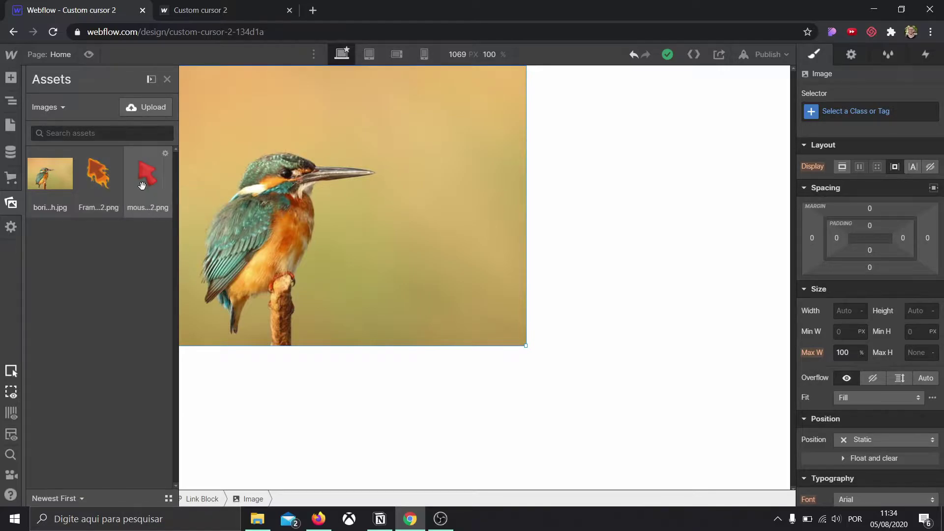
click(165, 155)
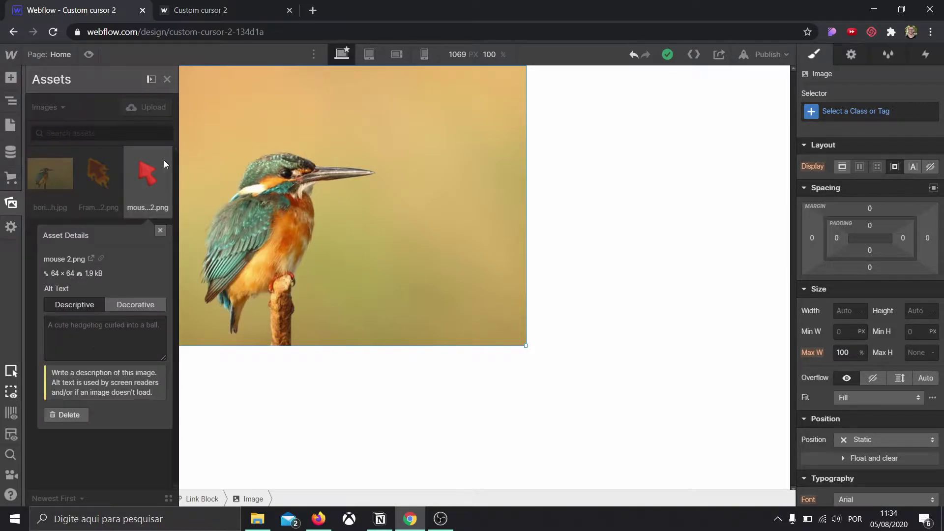
click(102, 260)
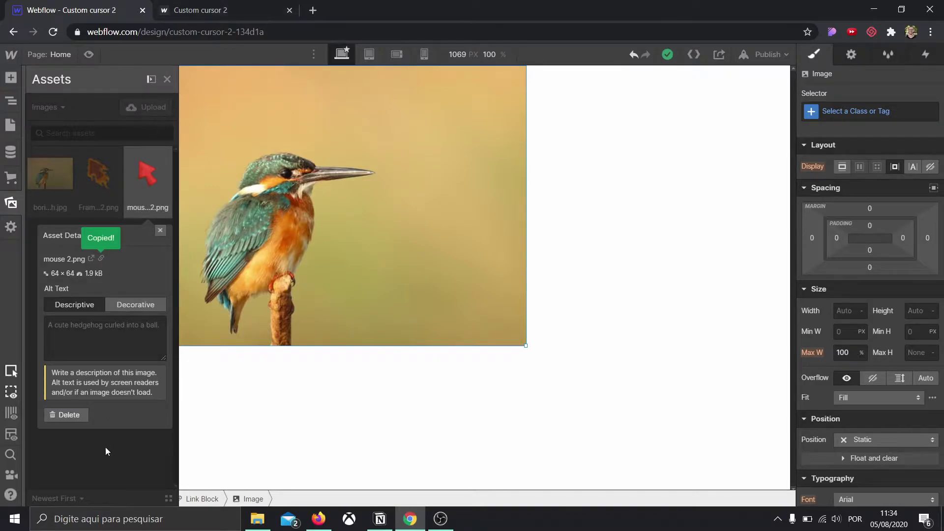
click(105, 475)
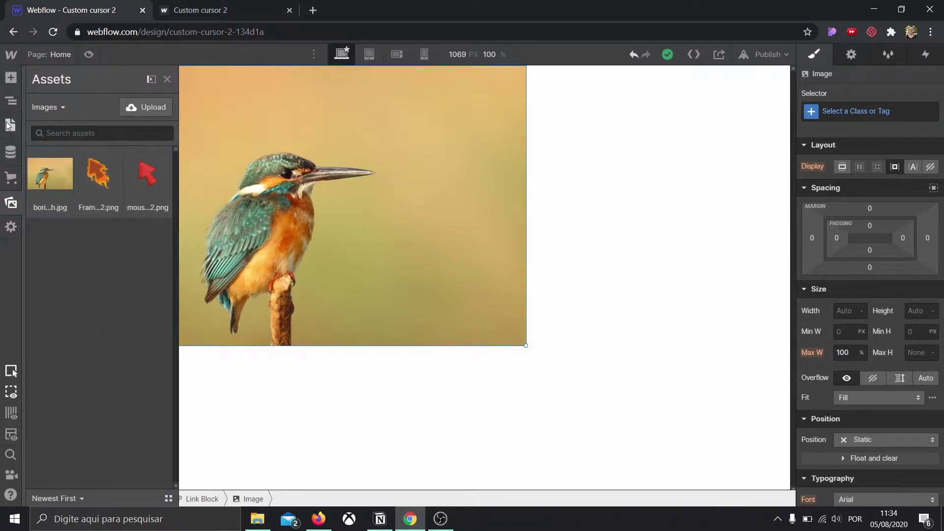
Step: Open the Home page settings at the custom code inside the head tag
click(9, 126)
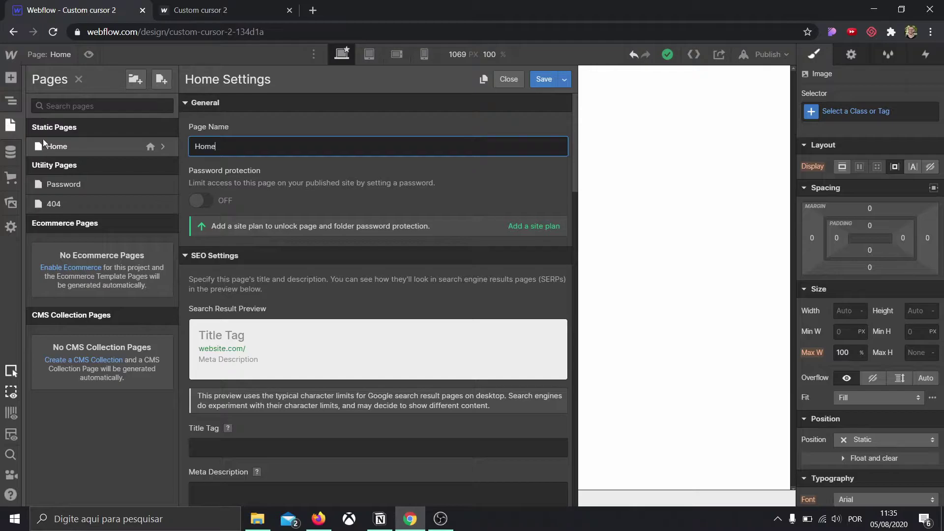
click(164, 147)
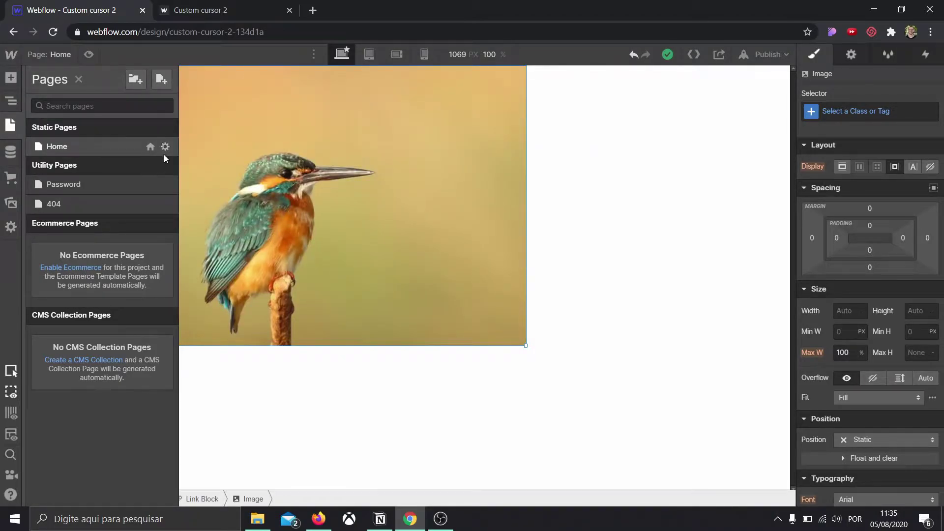
click(166, 148)
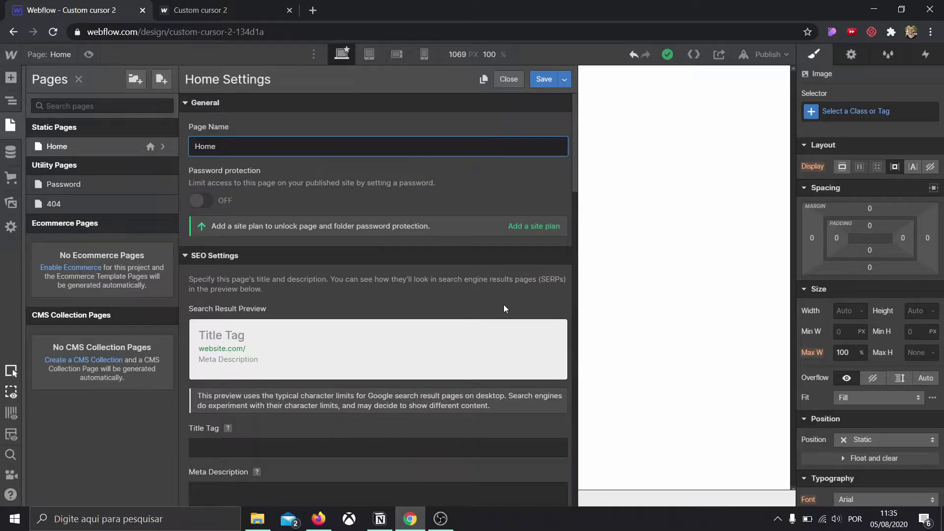
scroll(504, 308, down, 15)
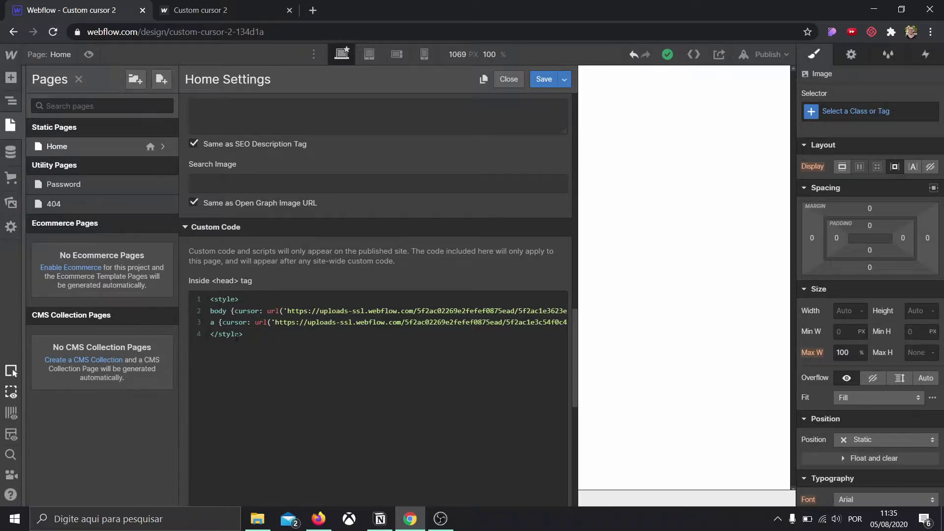
click(246, 298)
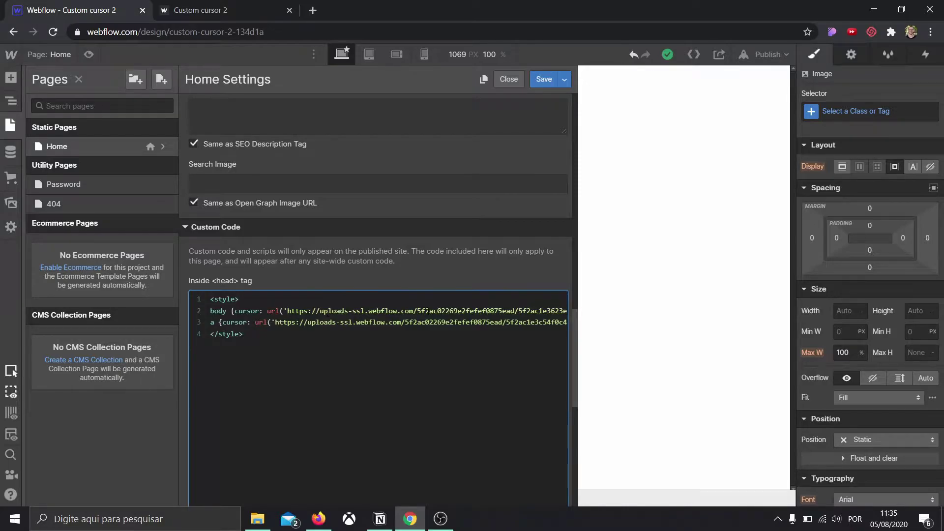
Step: Examine the body and link cursor rules in the head code, highlight the body cursor's image URL, and close the page settings
scroll(379, 315, right, 5)
scroll(453, 312, right, 5)
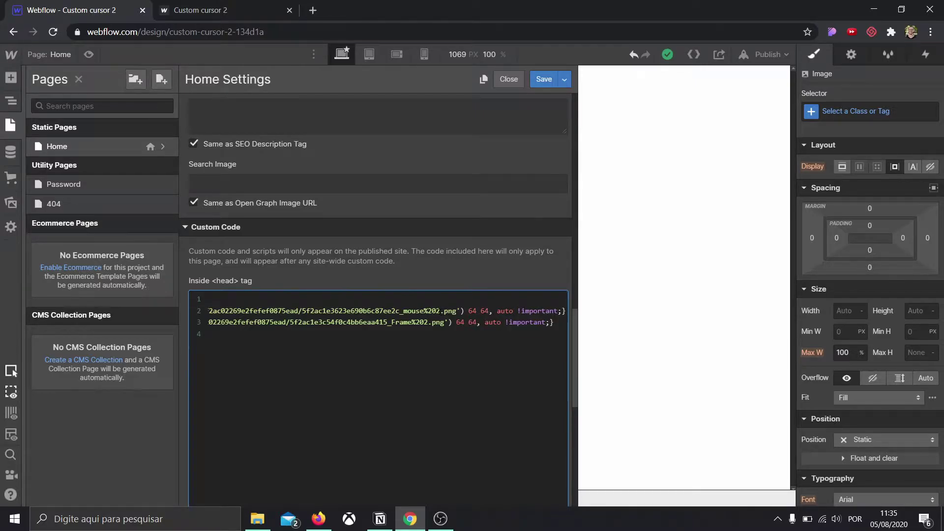
scroll(440, 311, left, 5)
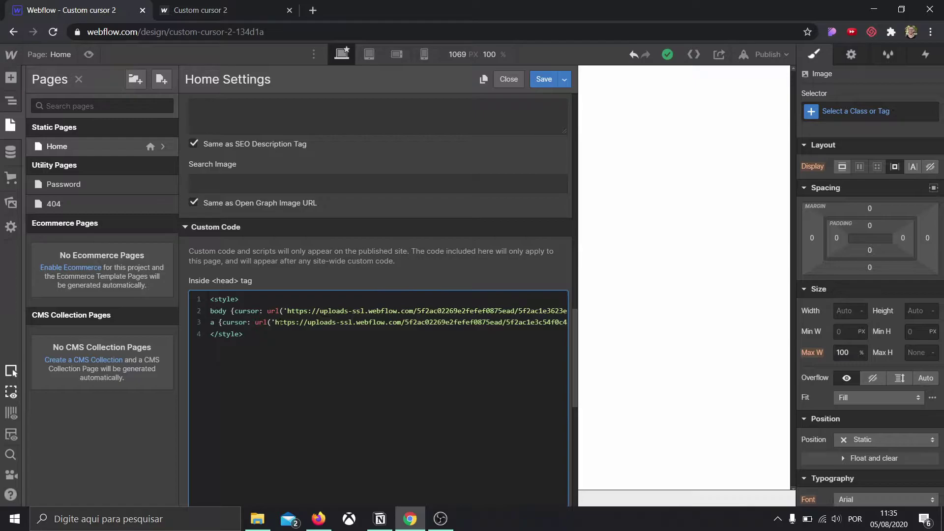
scroll(421, 324, right, 2)
scroll(465, 326, left, 2)
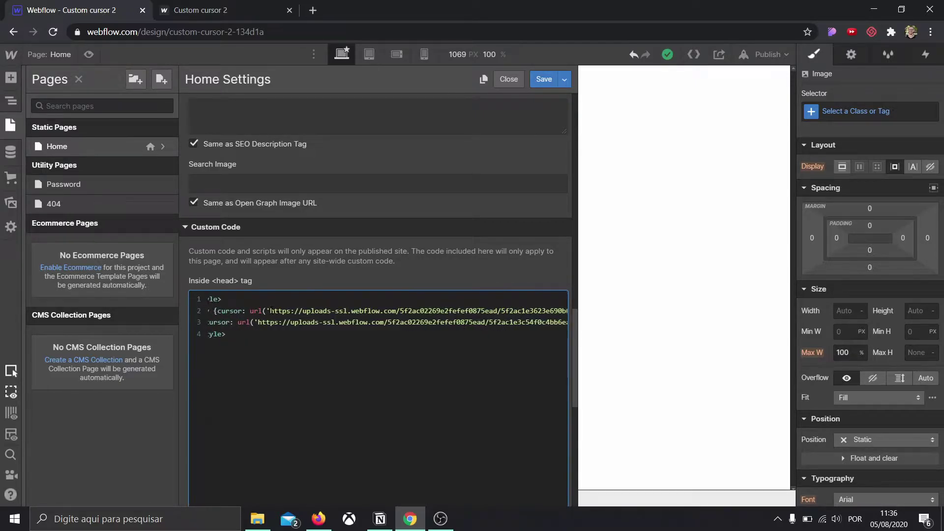
drag(269, 311, 550, 311)
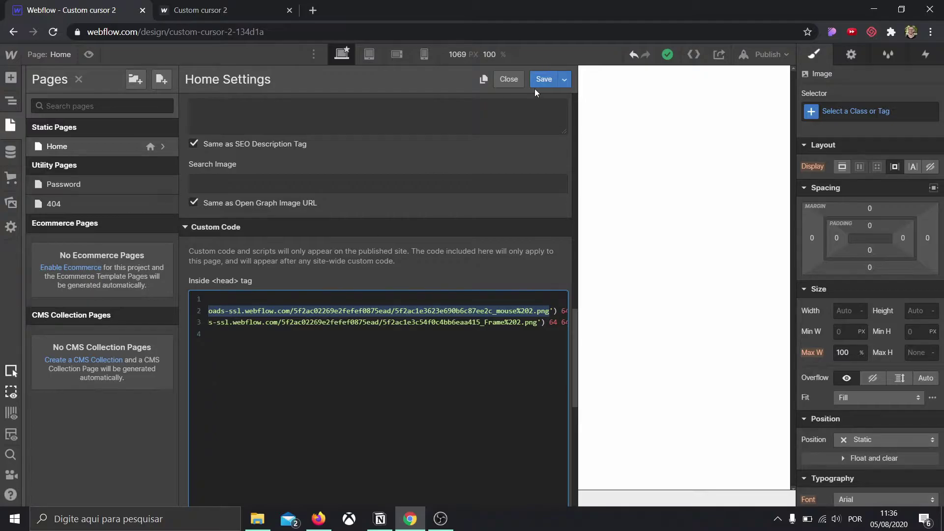
click(512, 79)
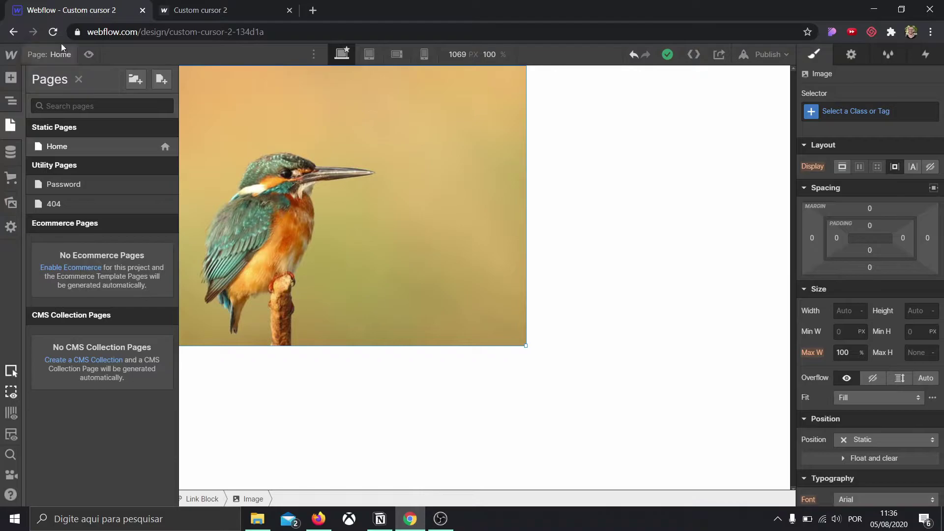
Step: Preview the Home page in the designer and open the published webflow.io site from the publish options
click(89, 54)
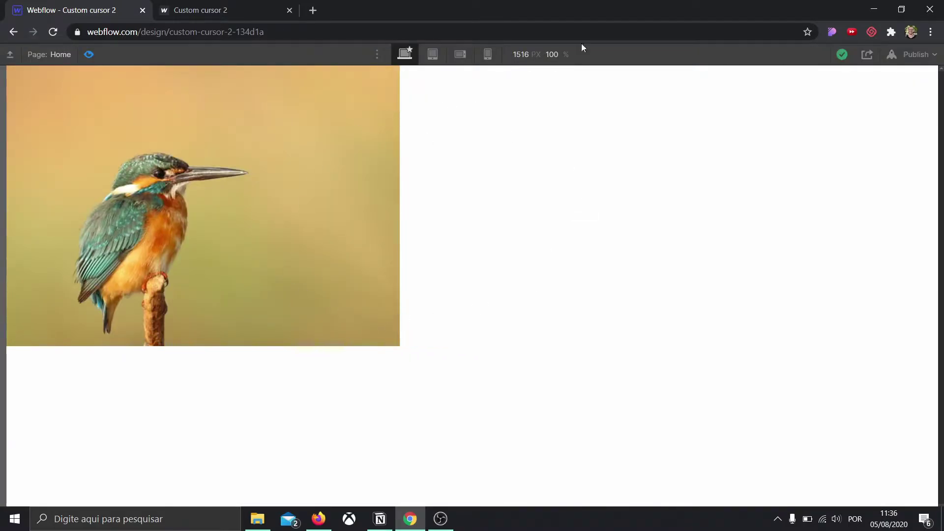
click(90, 56)
click(769, 56)
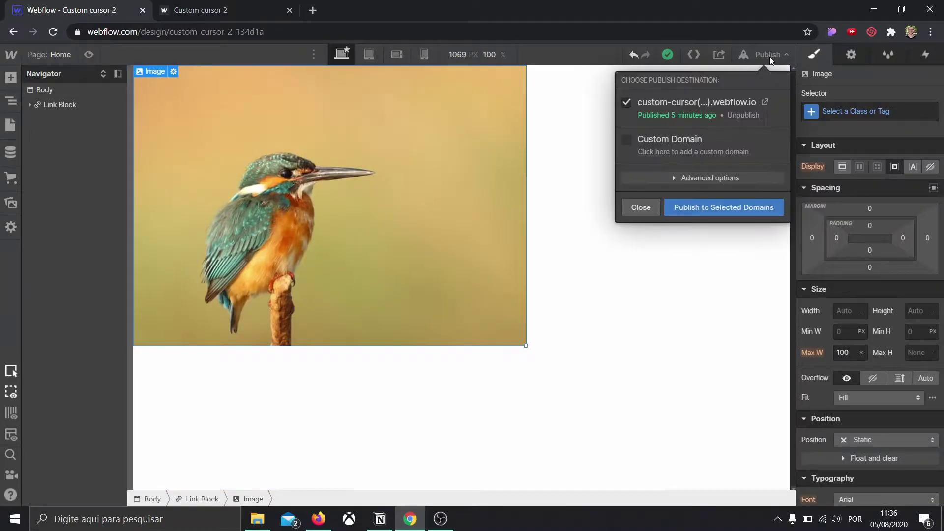
click(767, 104)
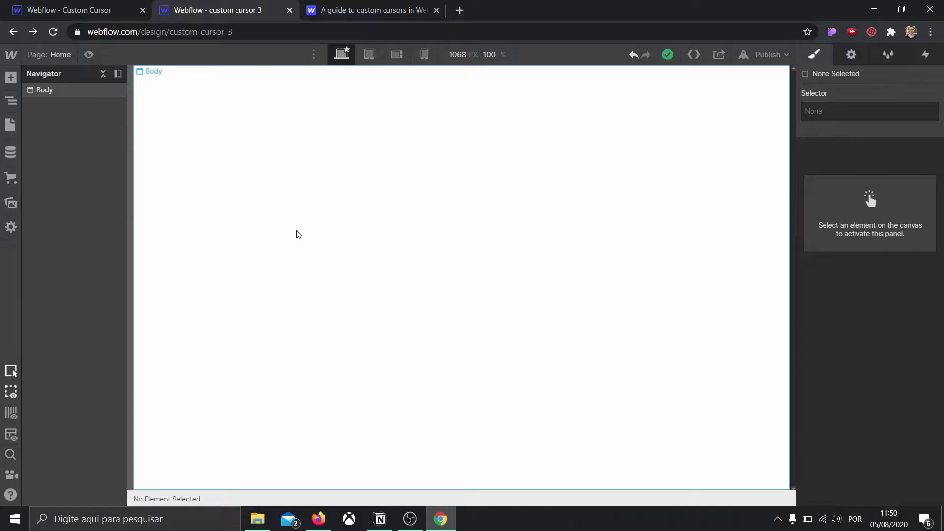
Step: View the Webflow blog's guide to custom cursors and return to the custom cursor 3 project
click(350, 10)
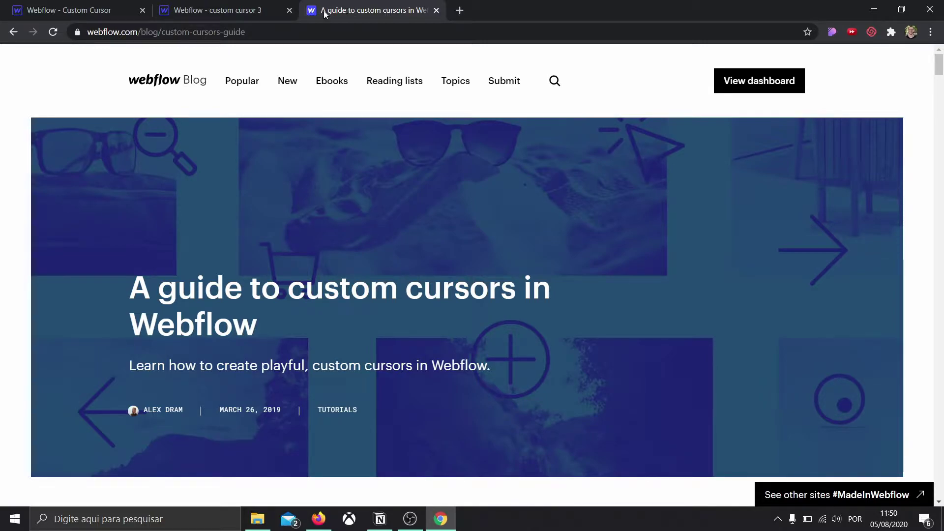
click(219, 12)
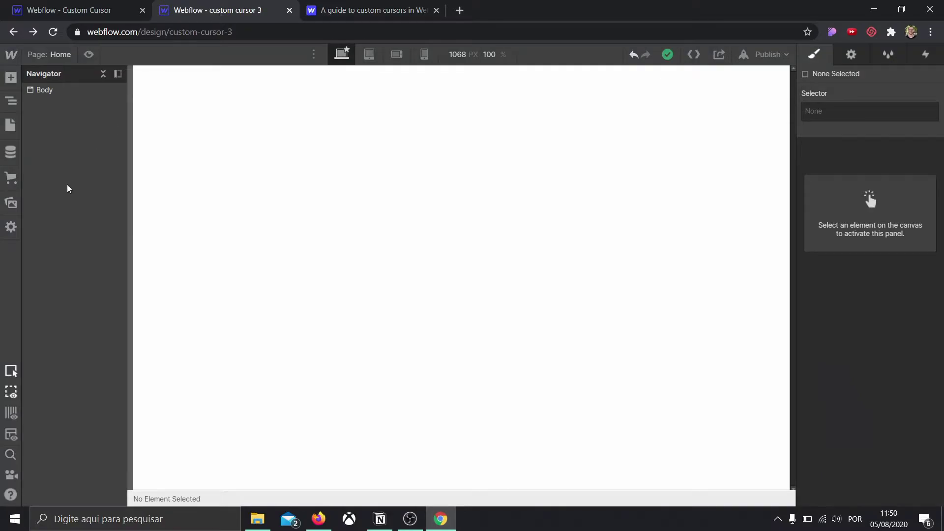
Step: Add a div block inside the body using the quick element search
click(48, 91)
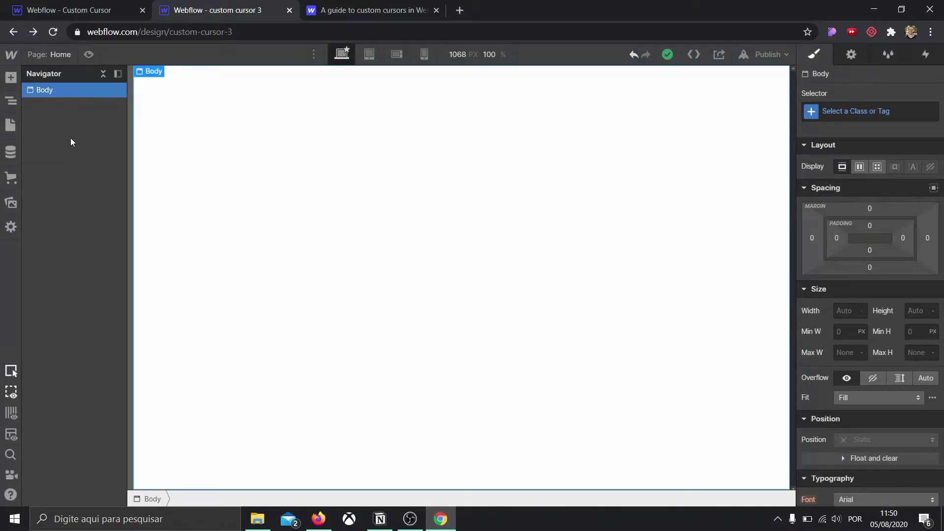
key(ctrl+e)
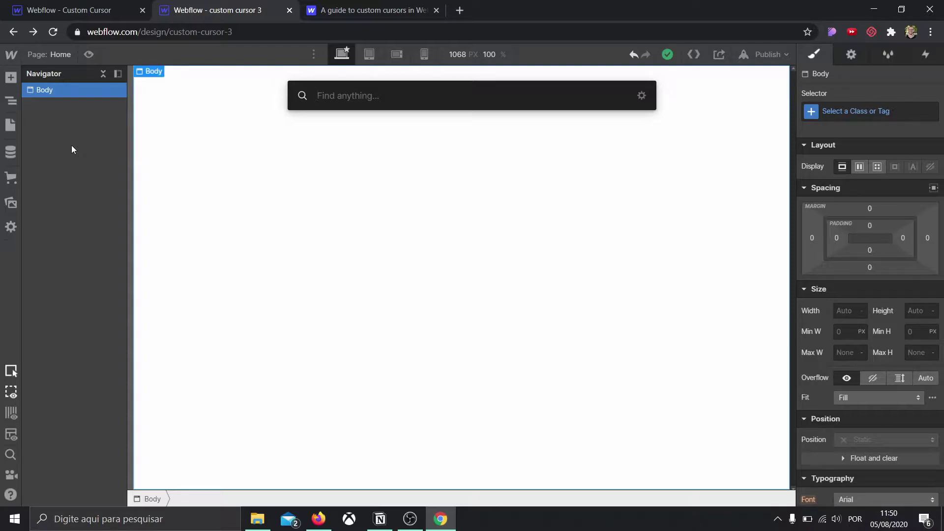
text(div)
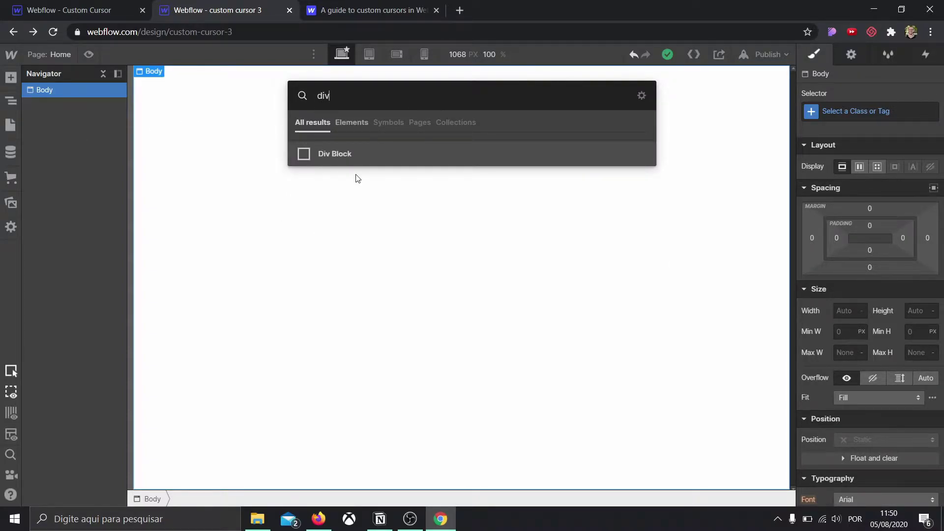
click(358, 154)
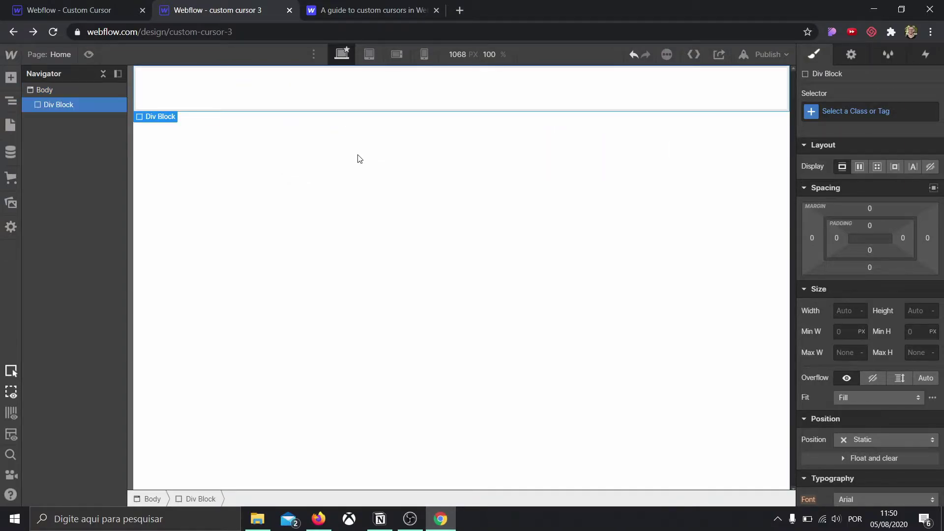
Step: Assign the existing custom-wrapper class to the div block and set its display to flex
click(853, 112)
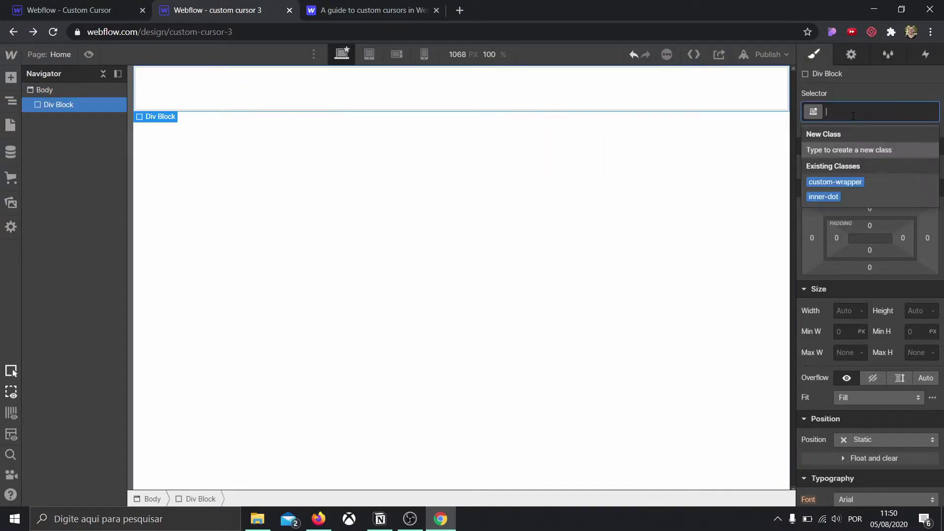
click(854, 182)
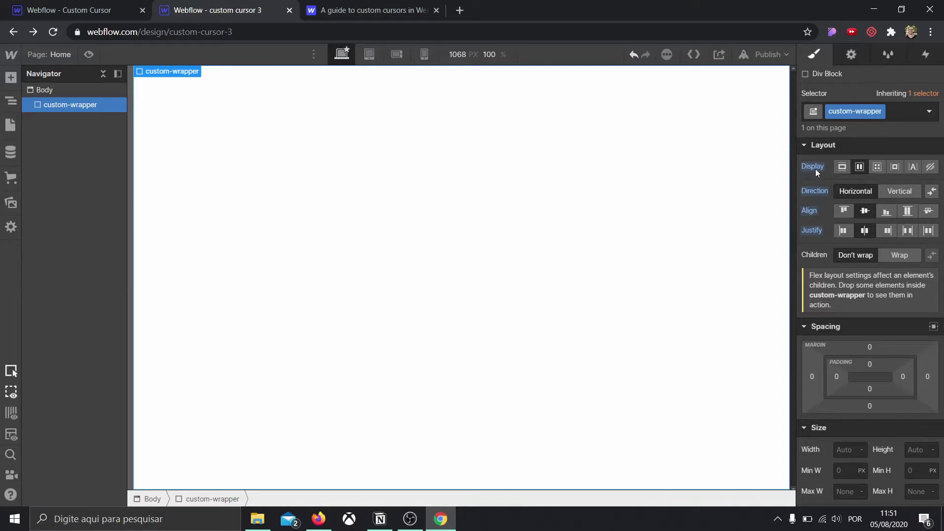
click(841, 167)
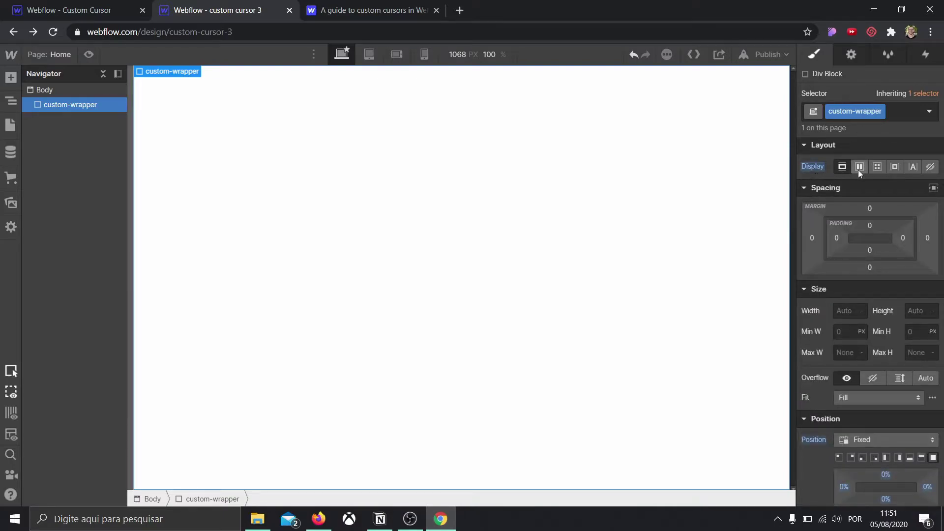
click(860, 170)
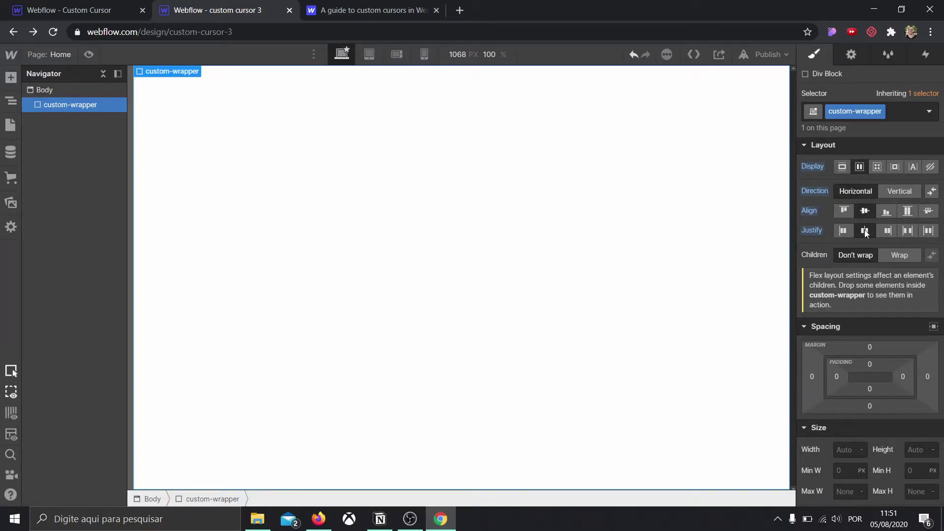
Step: Set the custom-wrapper's position to fixed with the full-cover preset and open its z-index for editing
scroll(892, 290, down, 5)
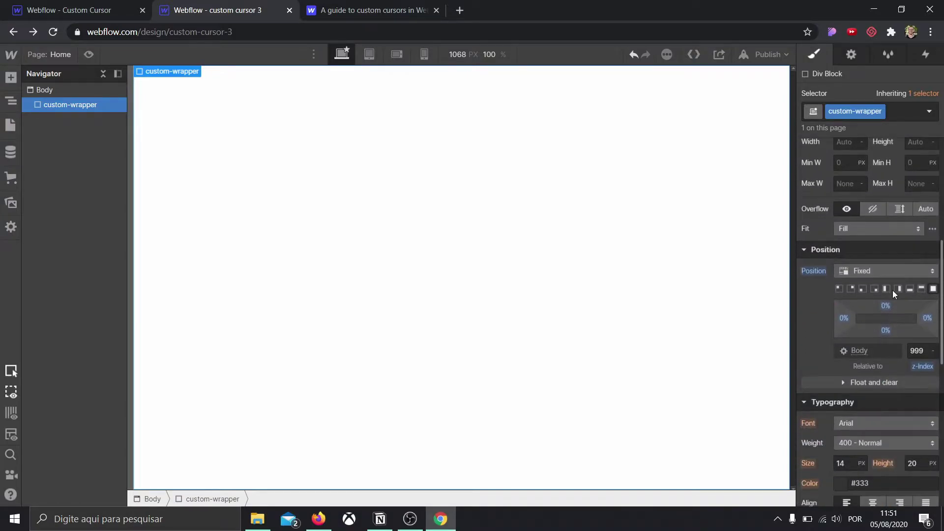
click(868, 271)
click(858, 271)
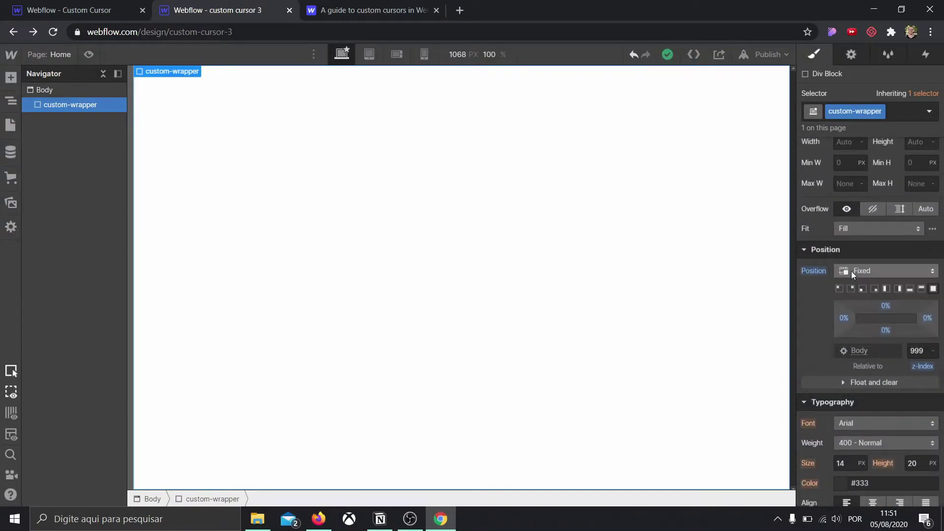
click(934, 288)
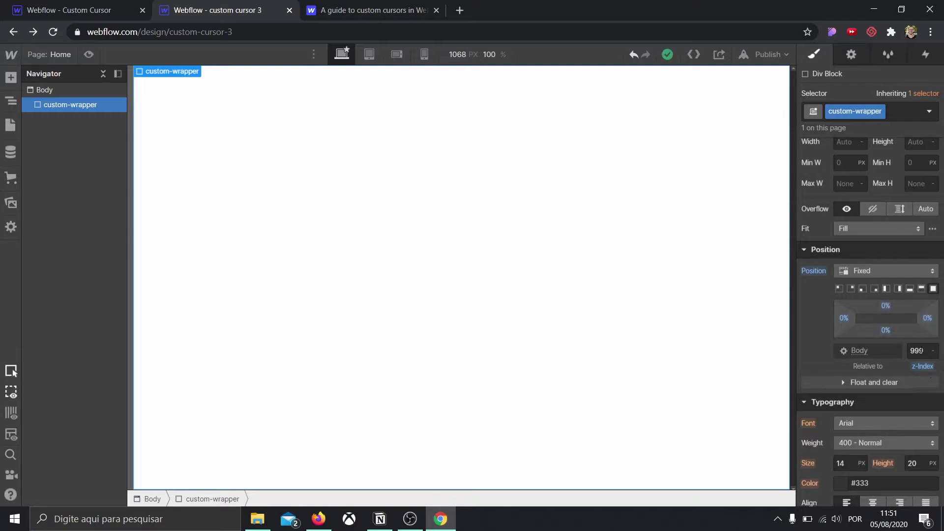
click(918, 351)
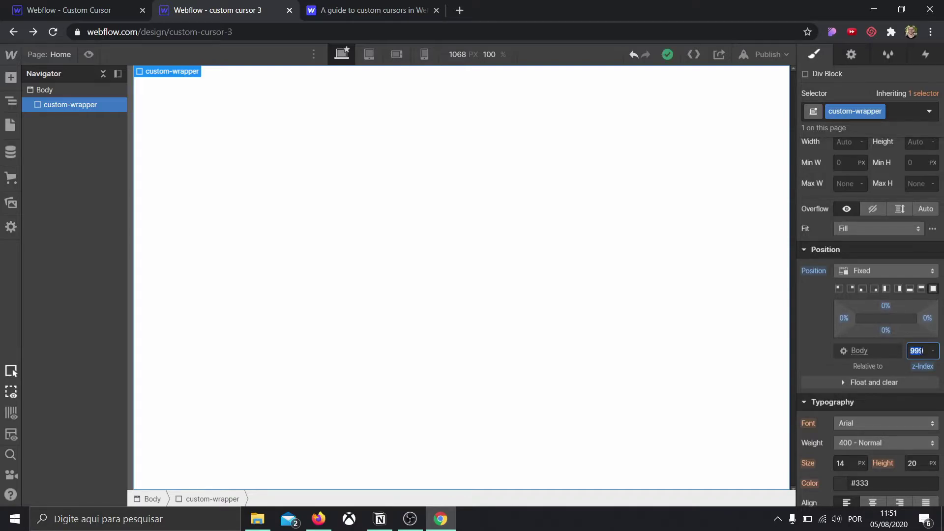
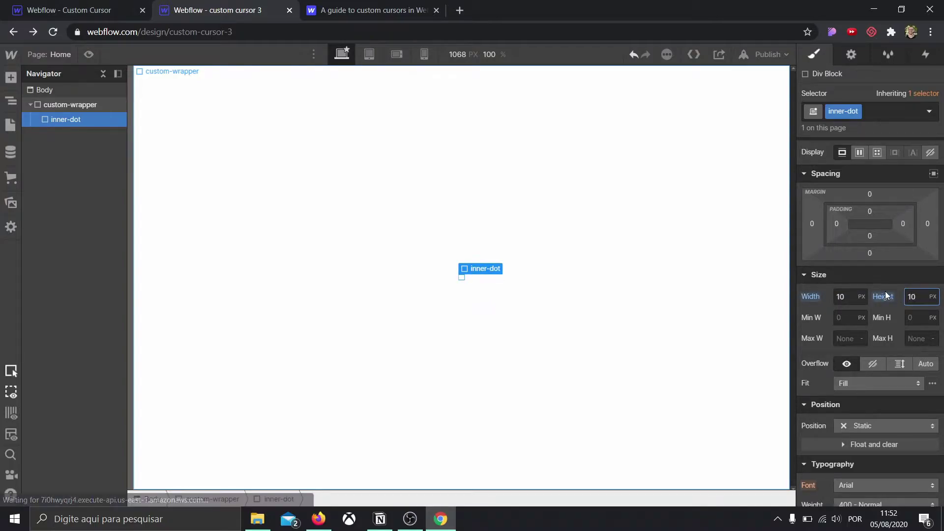
Step: Give the inner-dot a golden-orange background color, #dda337
scroll(886, 295, down, 8)
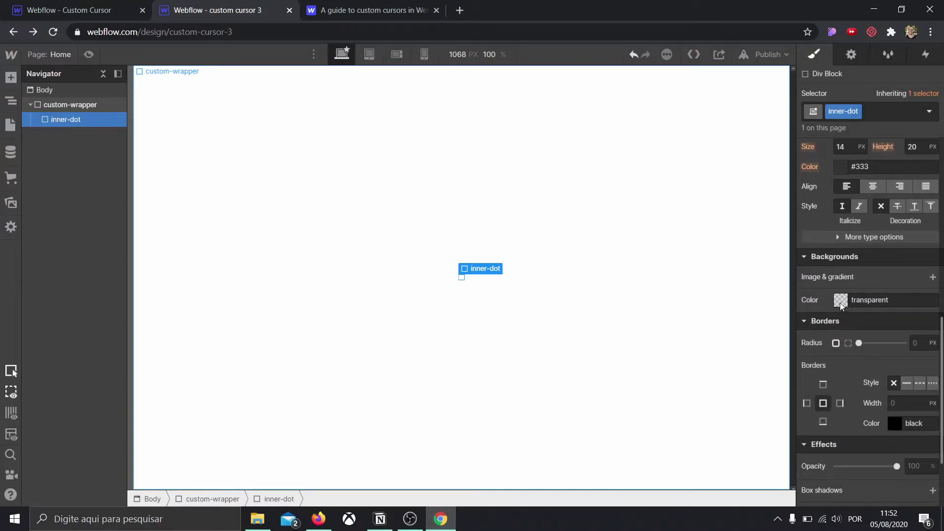
click(840, 302)
double_click(823, 448)
key(ctrl+v)
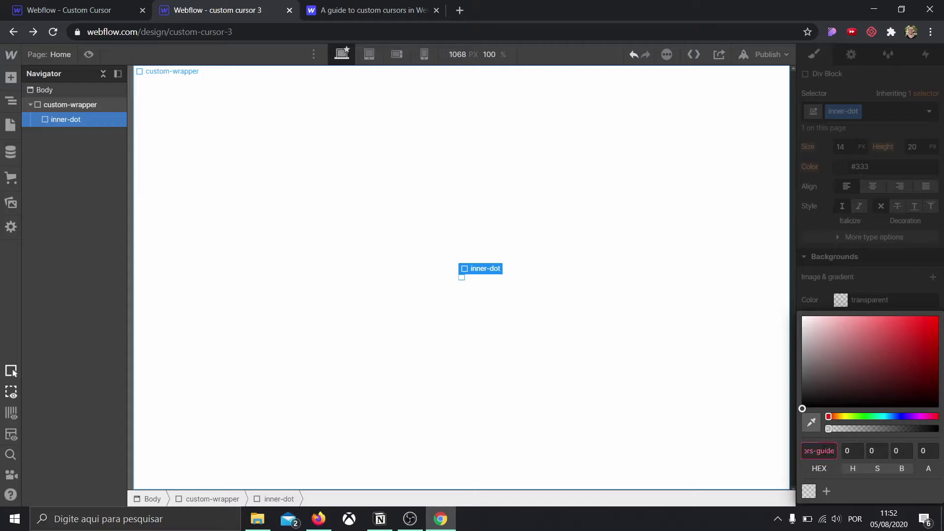
key(ctrl+z)
mouse_move(838, 416)
mouse_down()
mouse_move(850, 416)
mouse_move(842, 416)
mouse_up()
drag(880, 390, 904, 326)
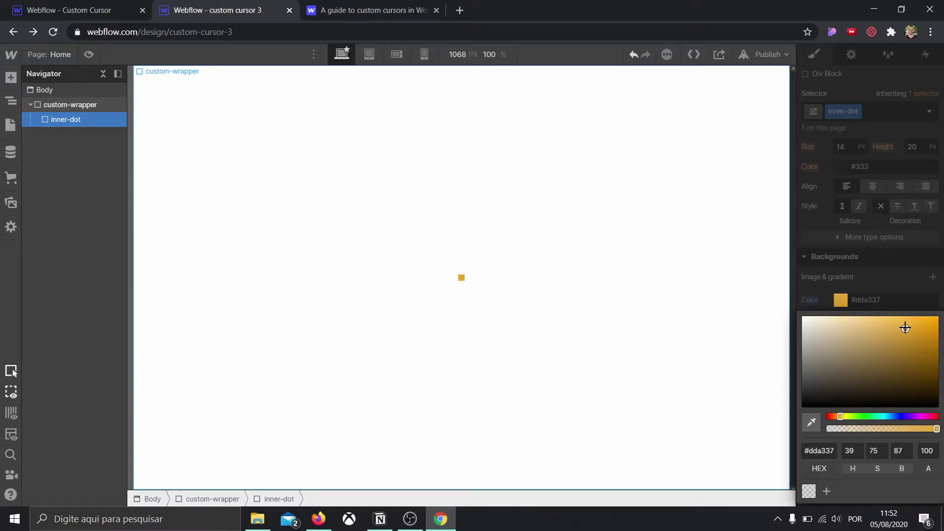
click(881, 264)
Step: Round the inner-dot into a circle with a 50% border radius and check its styles
click(916, 343)
text(50)
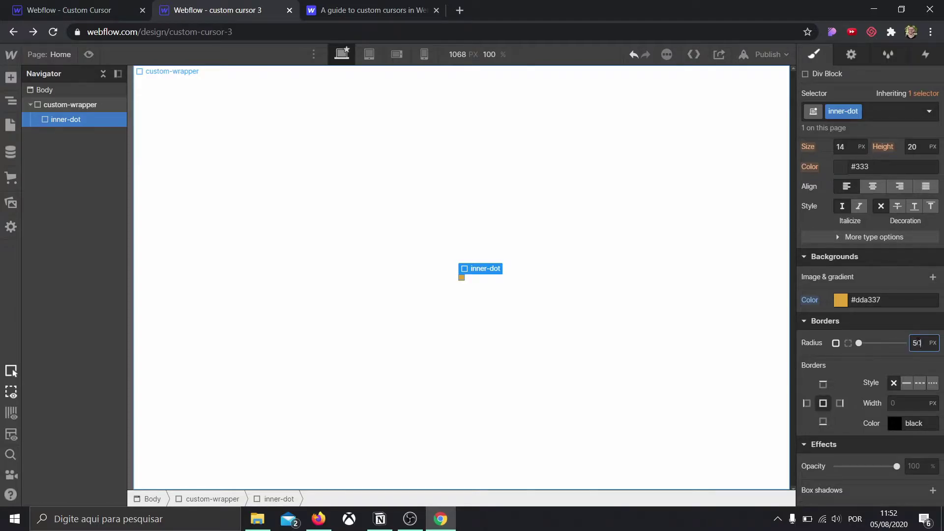
text(%)
key(Return)
click(430, 320)
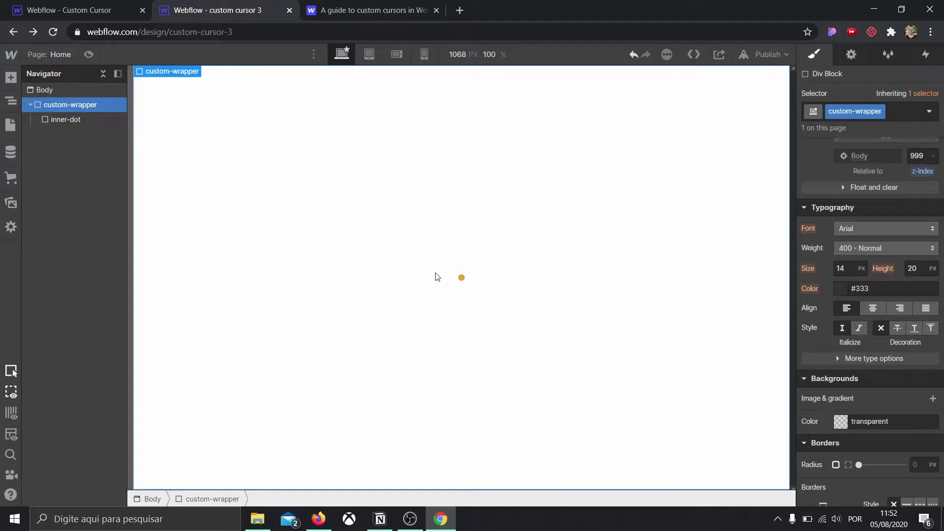
click(461, 277)
scroll(833, 231, down, 2)
scroll(905, 302, down, 2)
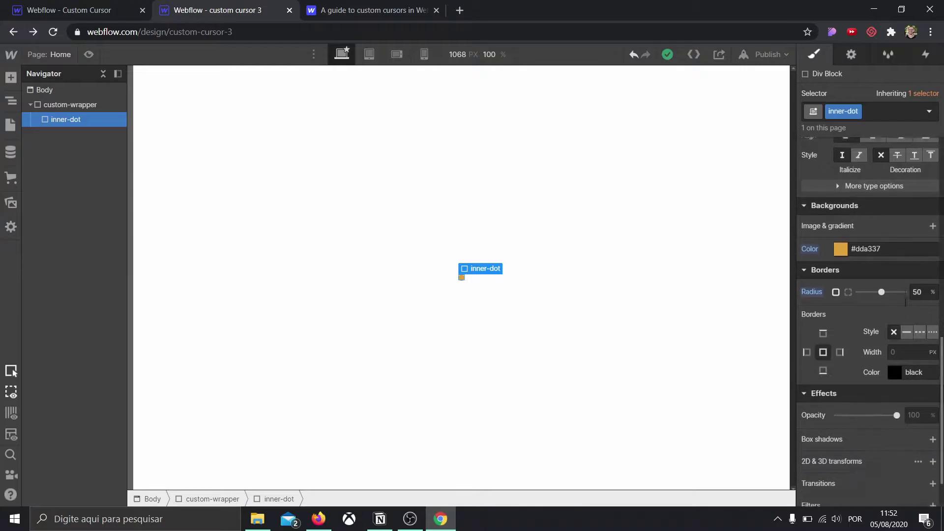
scroll(889, 265, up, 8)
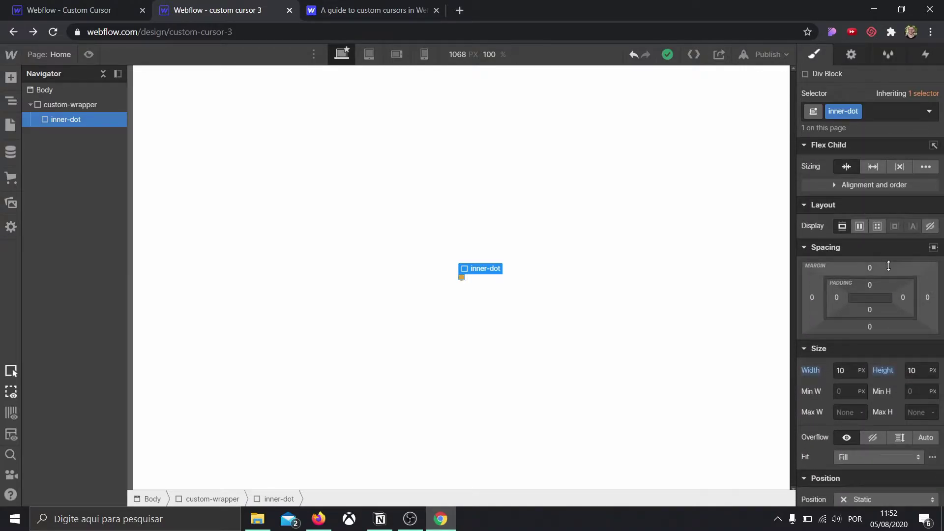
Step: Add a second div block inside the custom-wrapper and give it the new class outer-dot
click(69, 105)
key(ctrl+e)
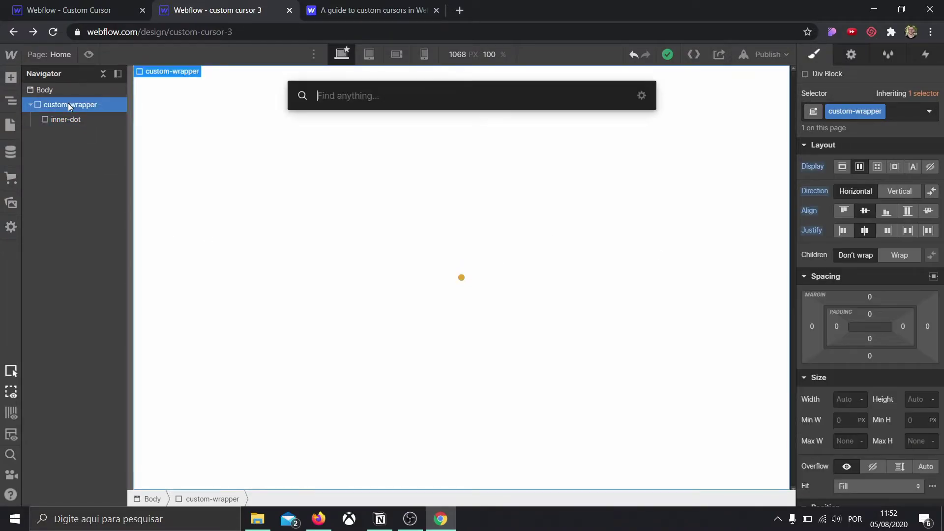
text(div)
key(Return)
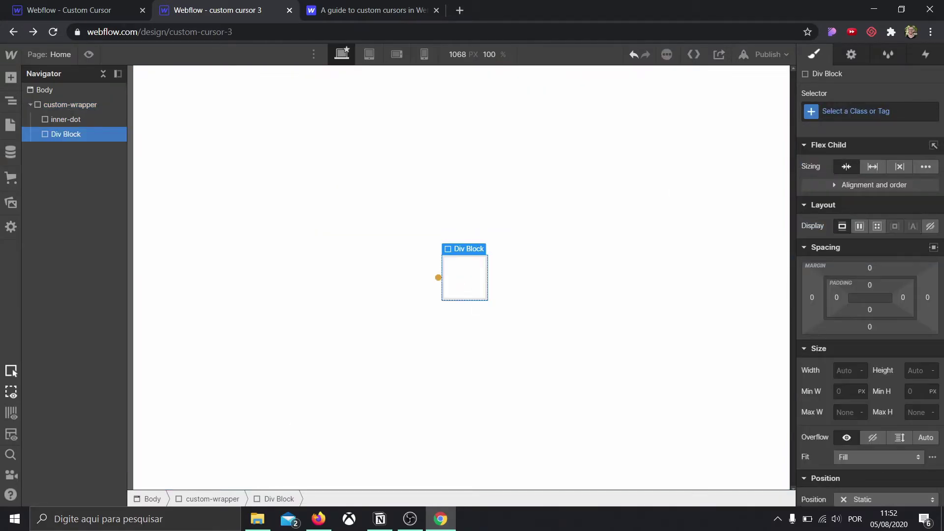
click(874, 111)
text(out)
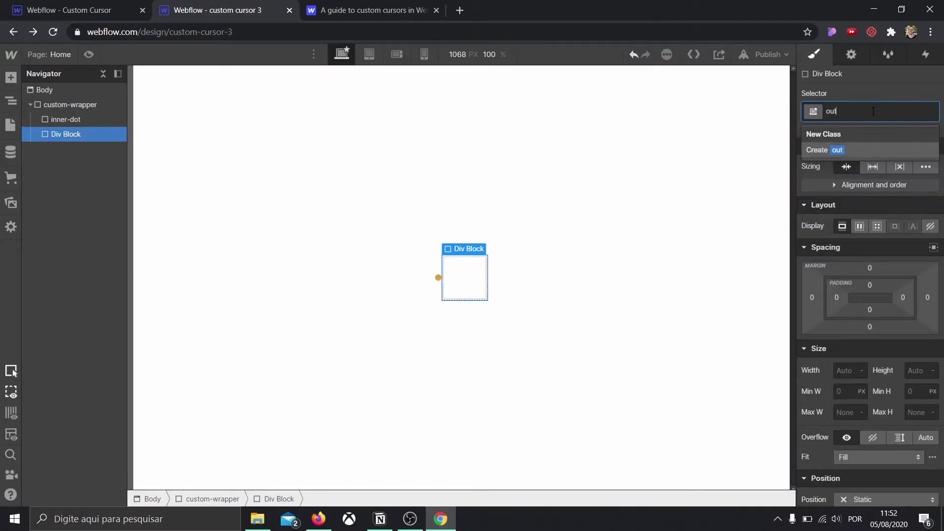
text(er-dot)
key(Return)
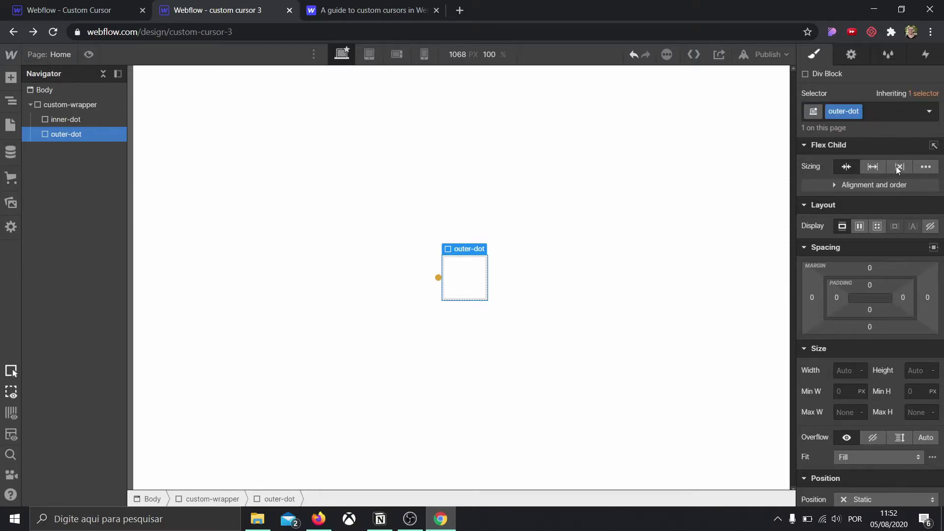
Step: Set the outer-dot's width and height to 40 px each
scroll(903, 196, down, 2)
click(845, 275)
text(40)
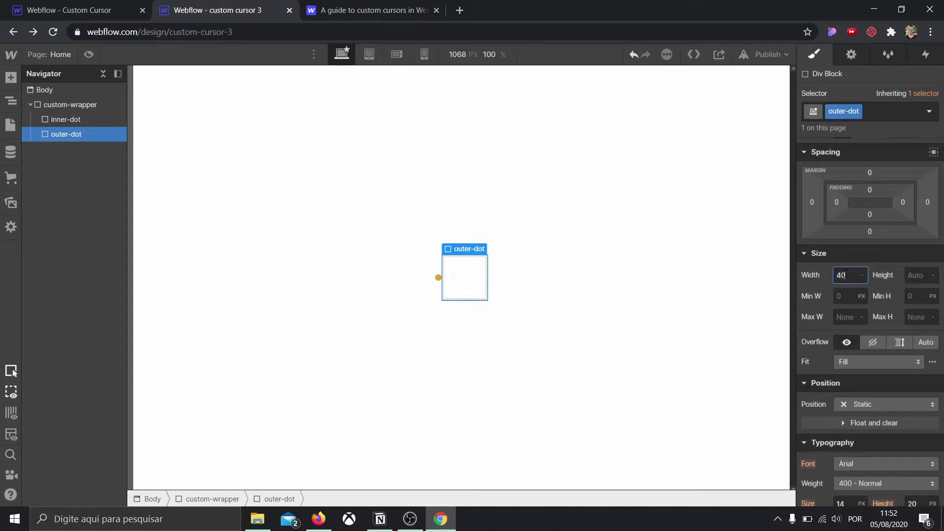
key(Return)
click(920, 279)
text(40)
key(Return)
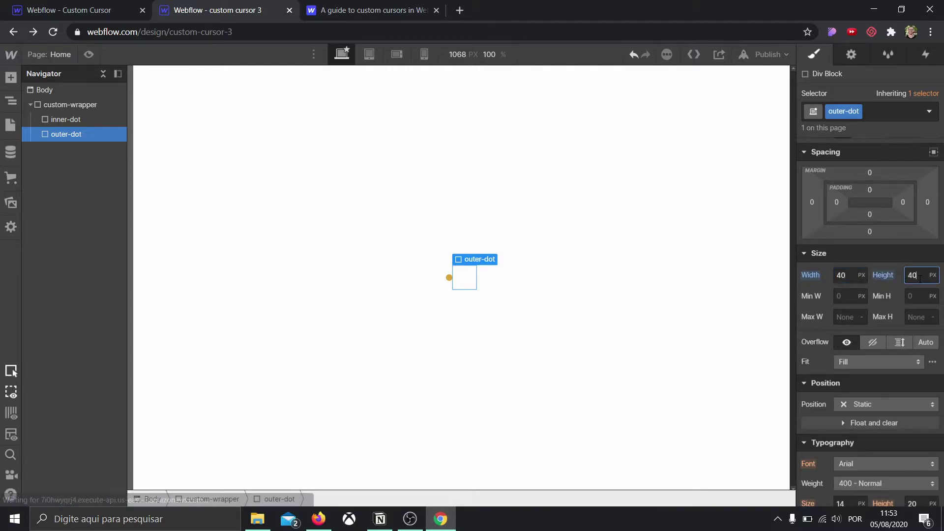
Step: Set the outer-dot's position to absolute
scroll(914, 310, down, 1)
scroll(913, 308, down, 1)
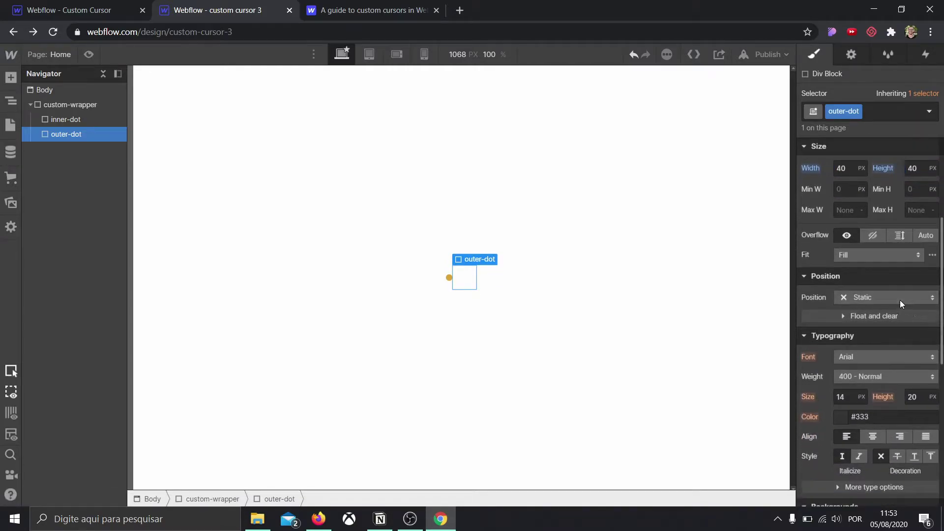
click(900, 300)
click(872, 328)
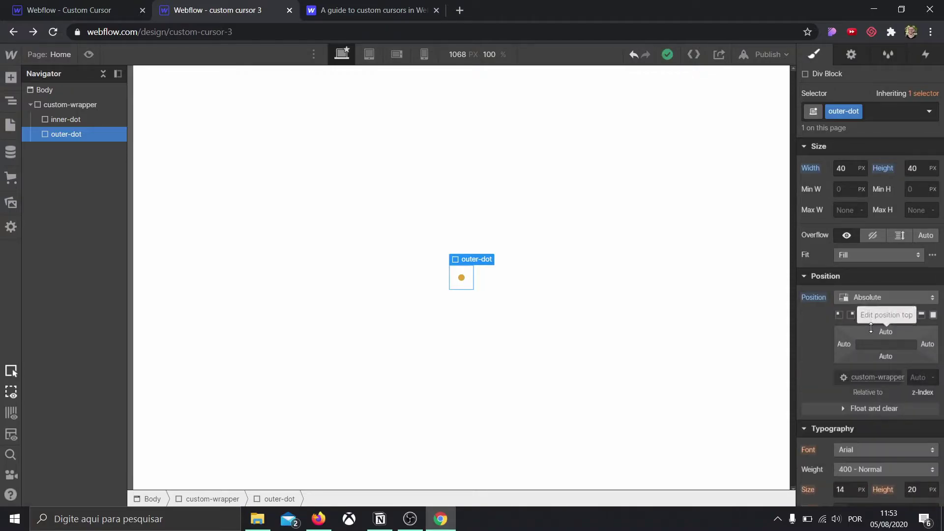
Step: Copy the inner-dot's background color dda337 and apply it as the outer-dot's background color
scroll(896, 281, down, 7)
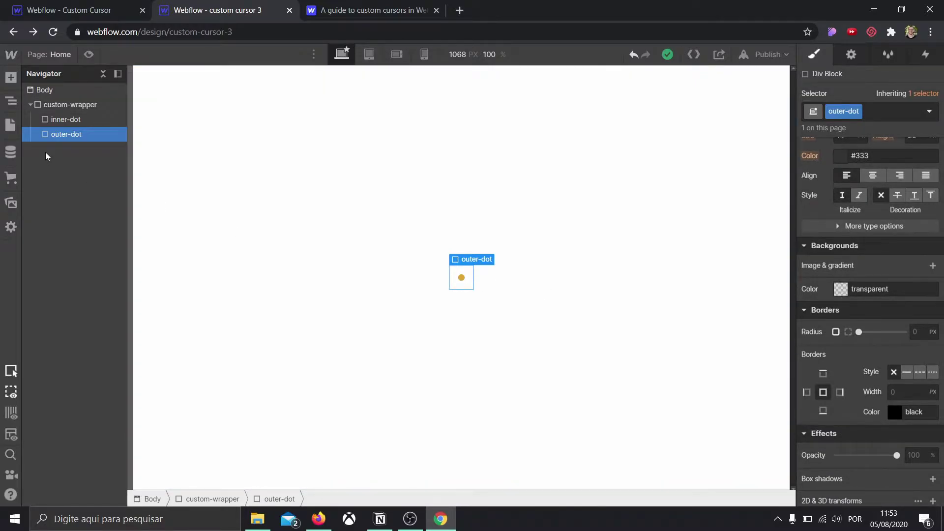
click(67, 120)
click(889, 196)
key(ctrl+c)
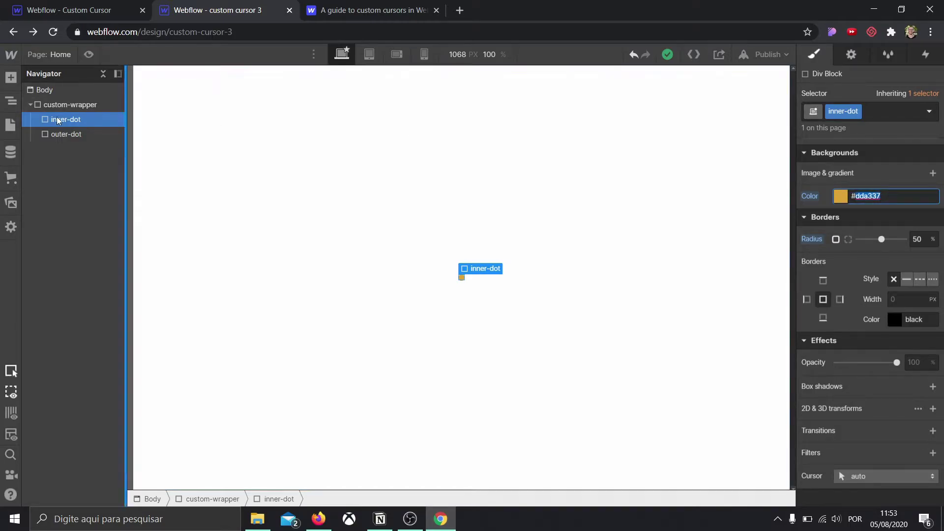
click(64, 134)
click(874, 289)
key(ctrl+v)
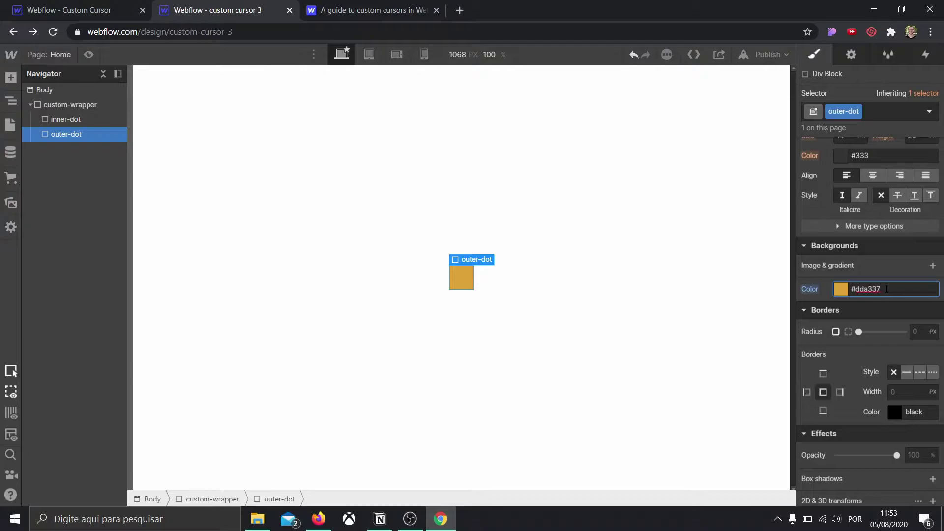
Step: Set the outer-dot's border radius to 50% and lower its background color's opacity to 0
click(915, 332)
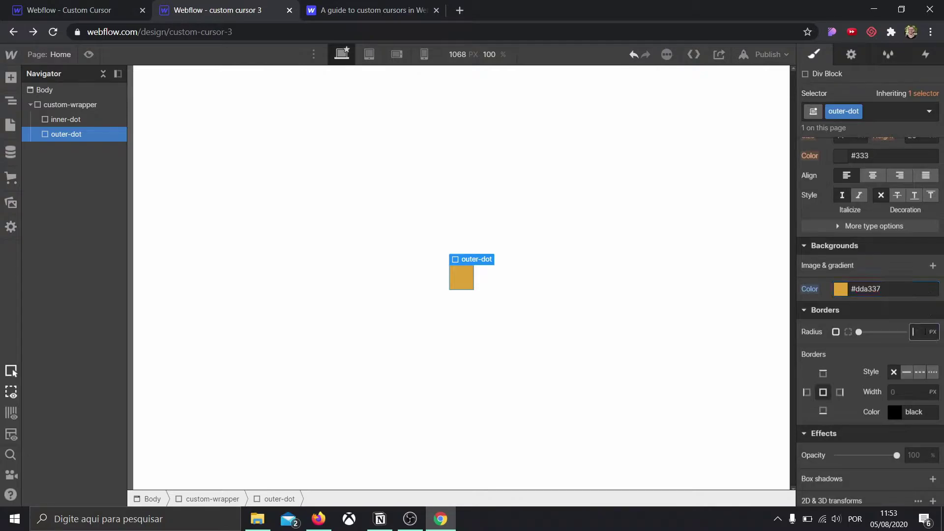
text(50%)
key(Return)
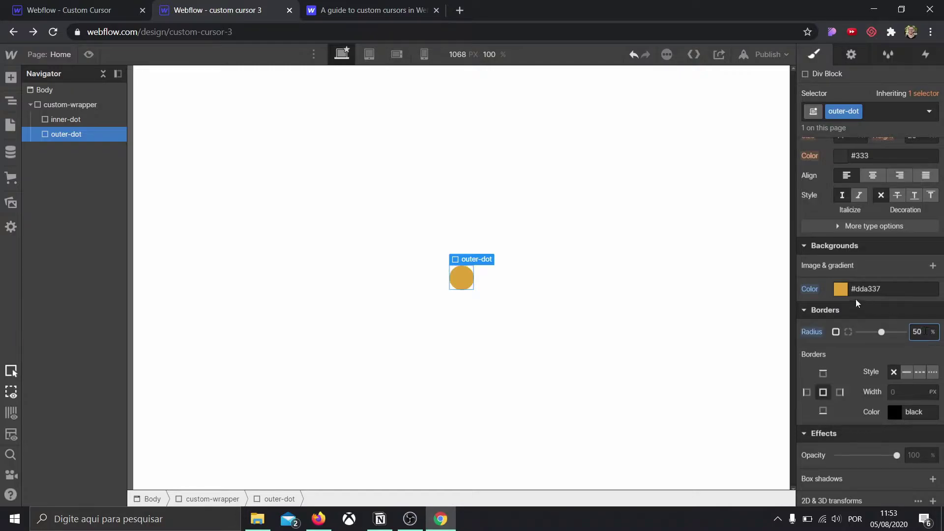
click(839, 290)
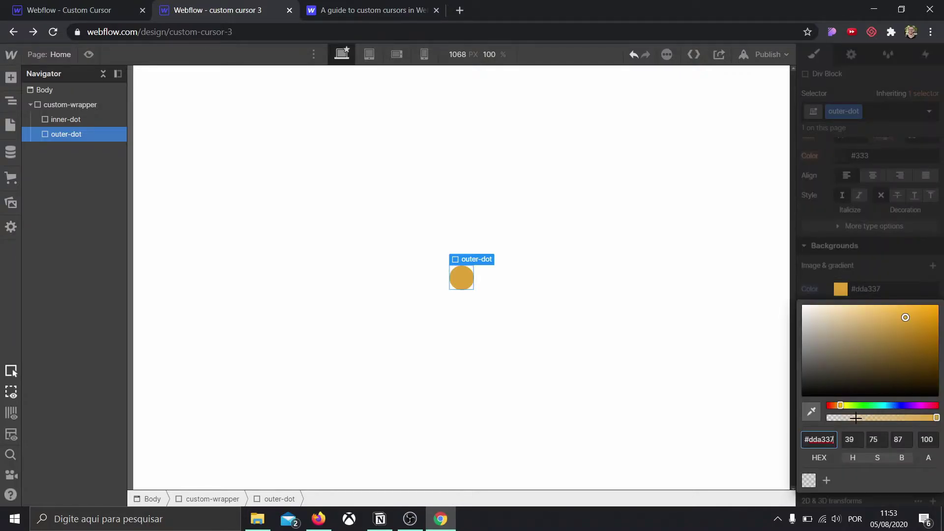
drag(856, 417, 828, 418)
click(893, 273)
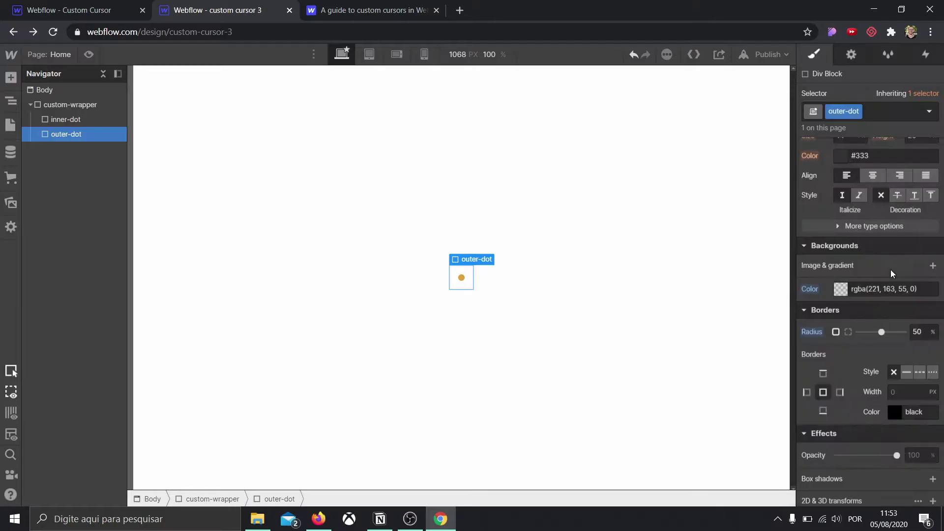
Step: Give the outer-dot a solid 2 px border in the copied color dda337
scroll(887, 340, down, 2)
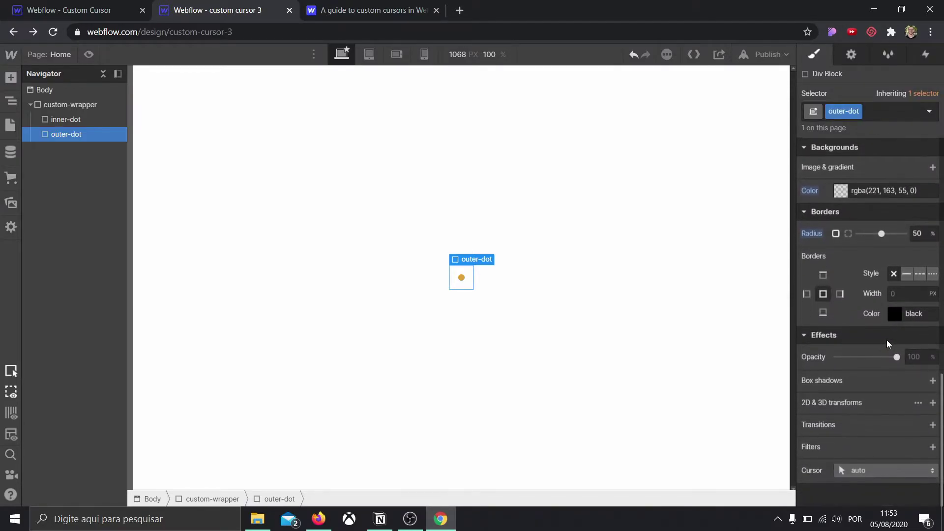
scroll(887, 341, up, 1)
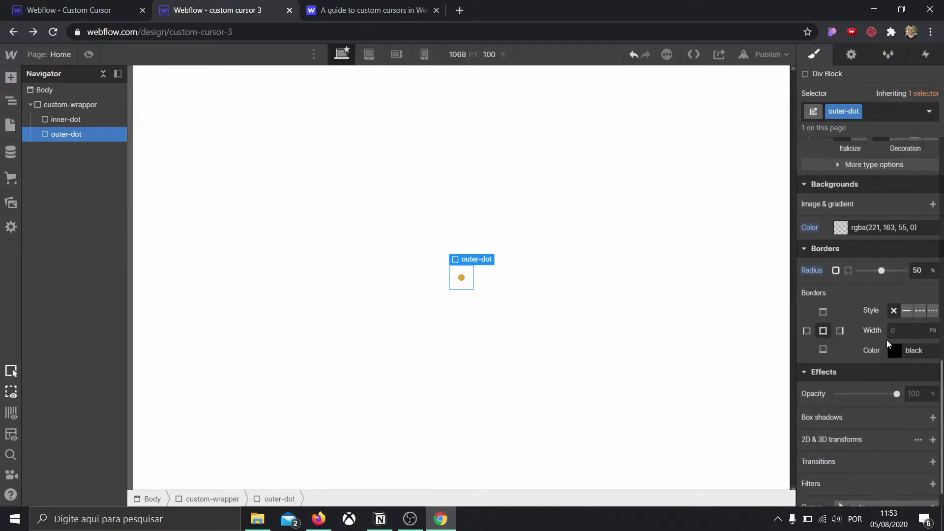
click(908, 312)
click(905, 331)
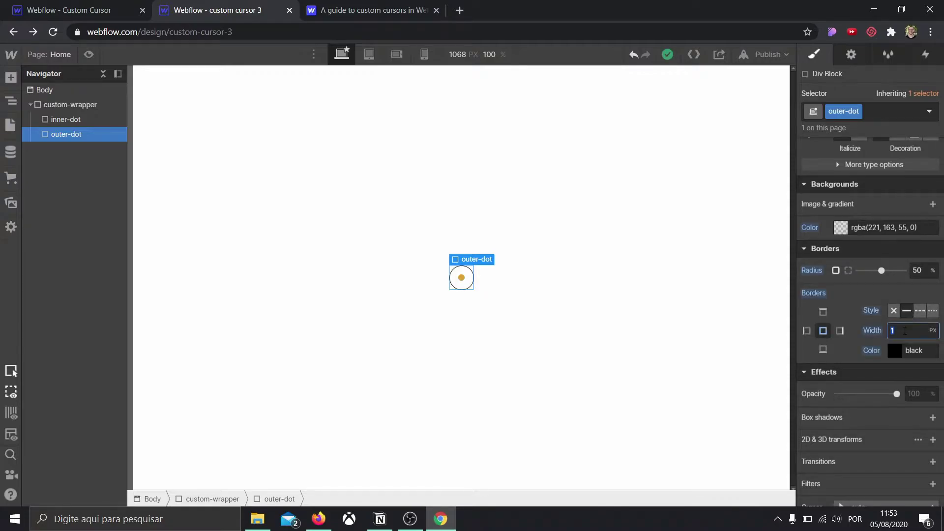
text(2)
click(914, 351)
key(ctrl+v)
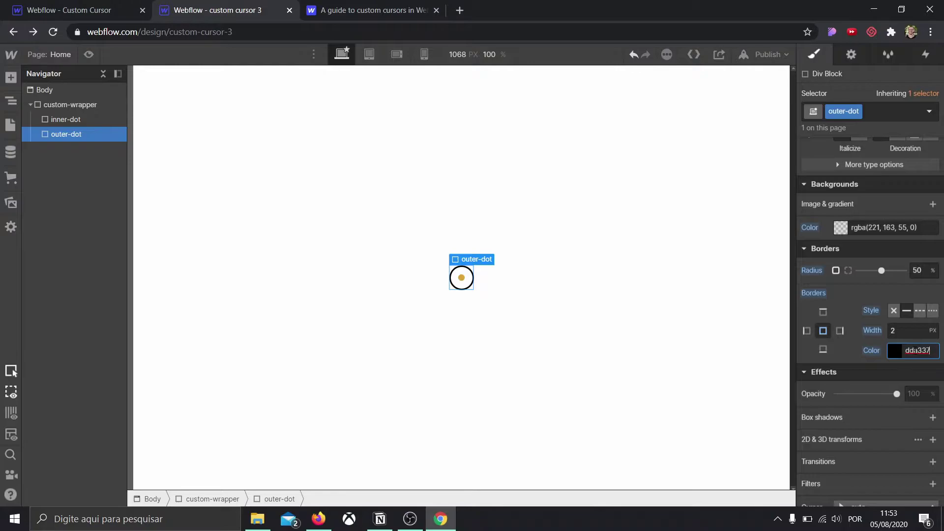
Step: Make the outer-dot's border color partly transparent and select the custom-wrapper
click(895, 351)
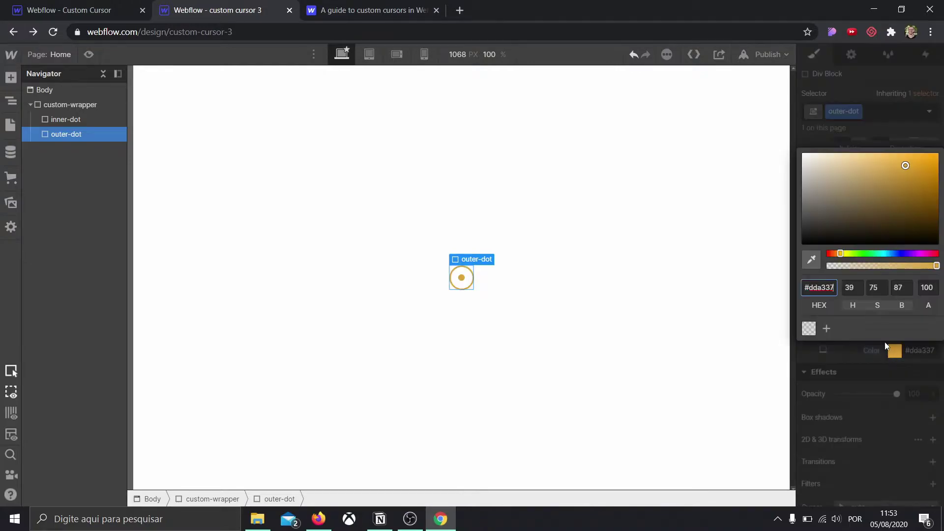
drag(937, 266, 894, 265)
click(870, 128)
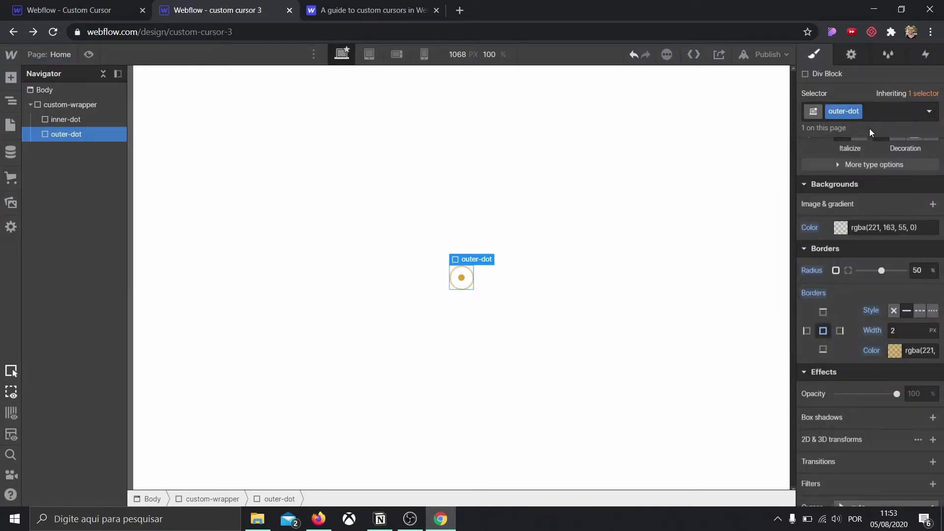
click(601, 322)
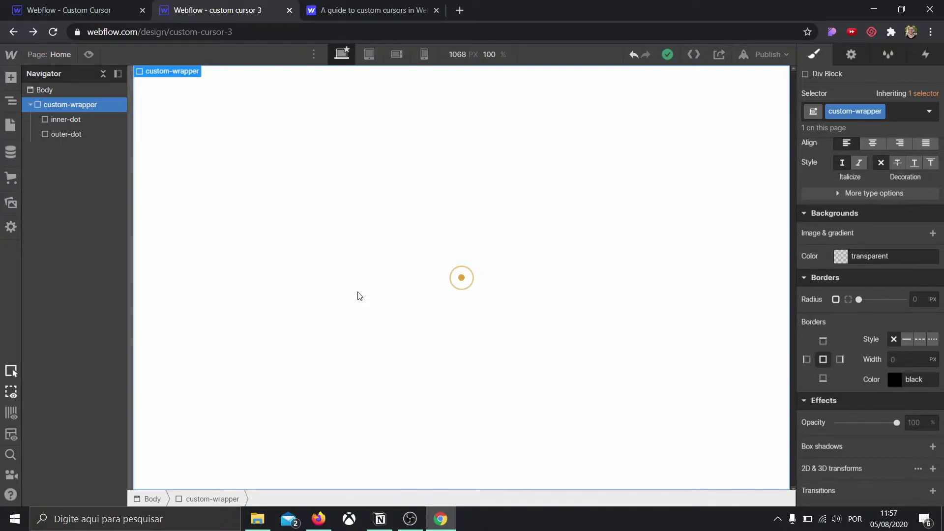
Step: Create a page trigger interaction for mouse move in viewport with the action Play mouse animation
scroll(845, 262, up, 10)
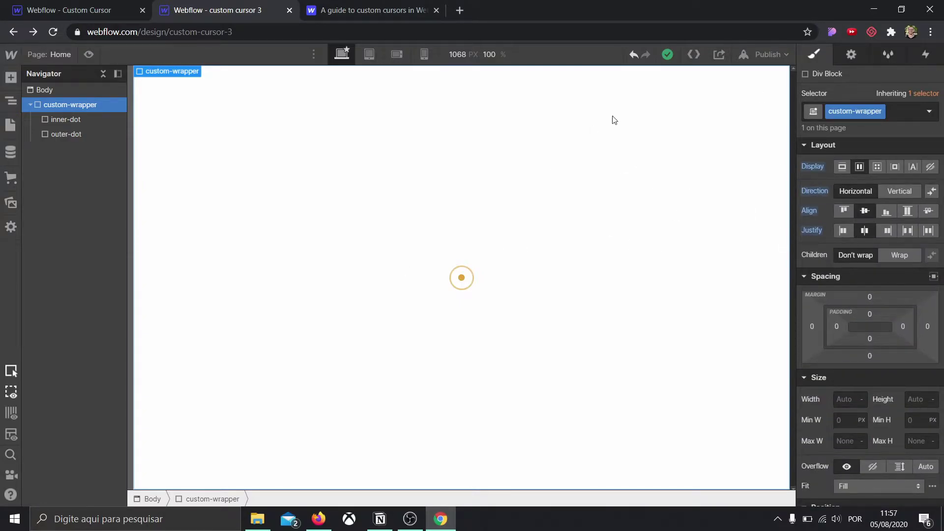
click(927, 55)
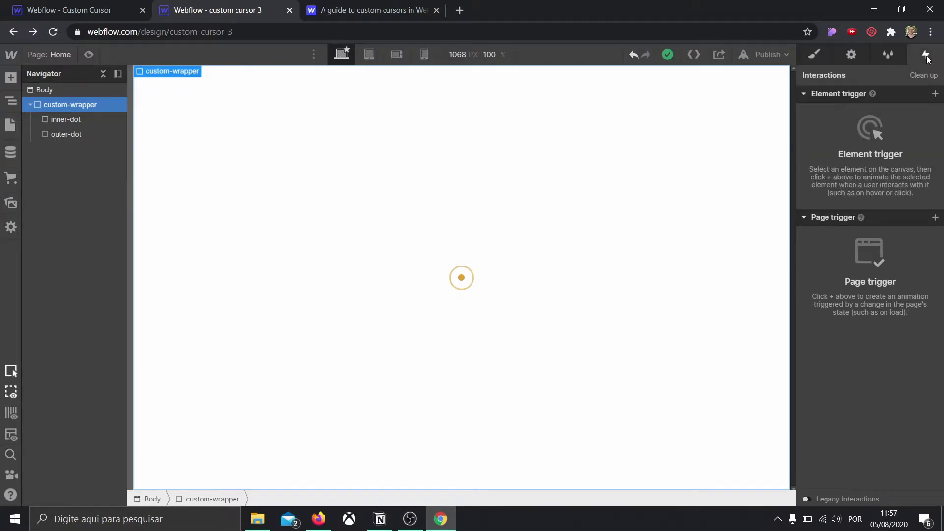
click(935, 218)
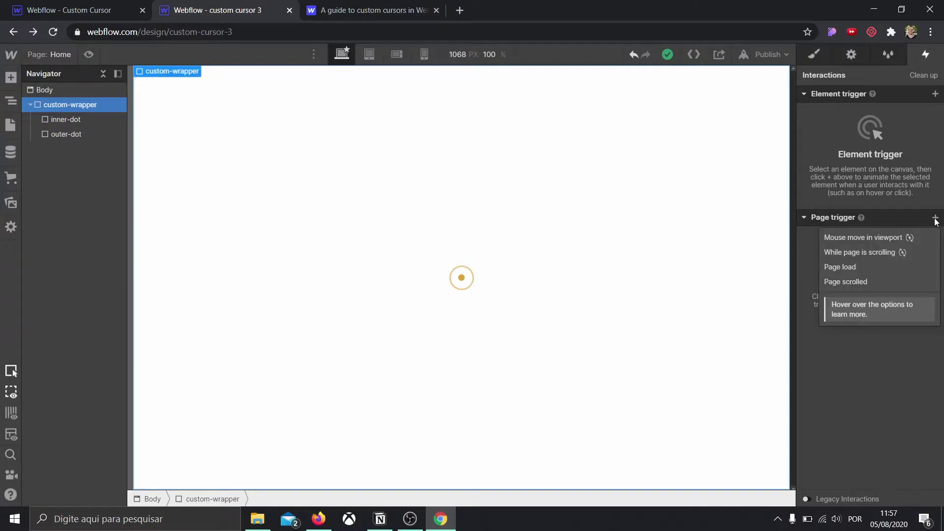
click(889, 237)
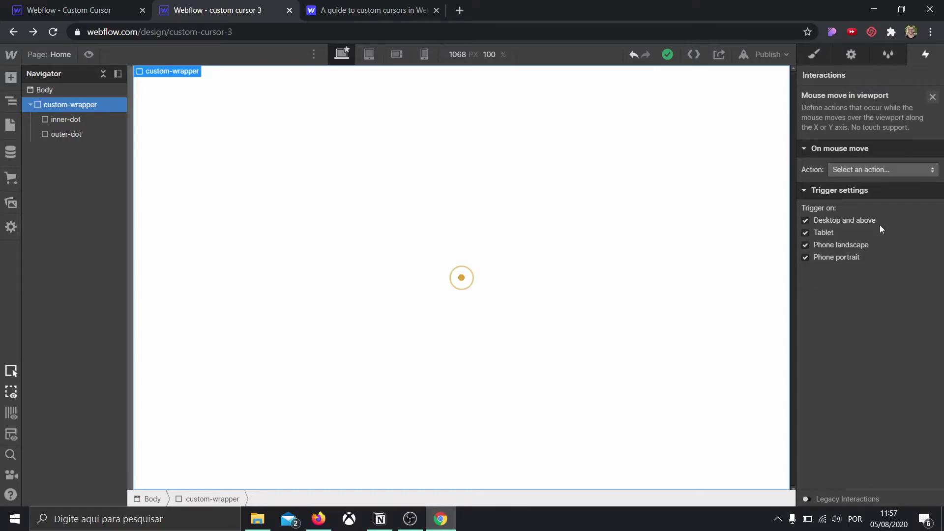
click(863, 170)
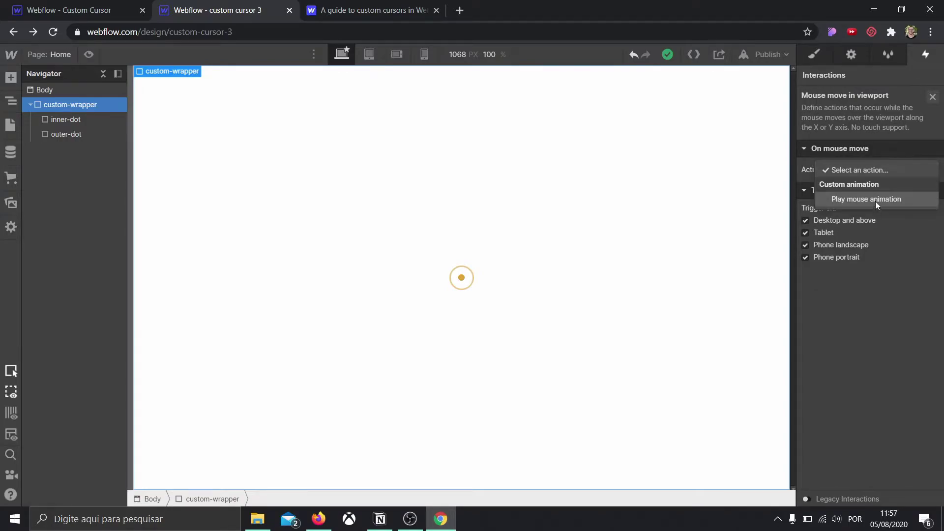
click(856, 200)
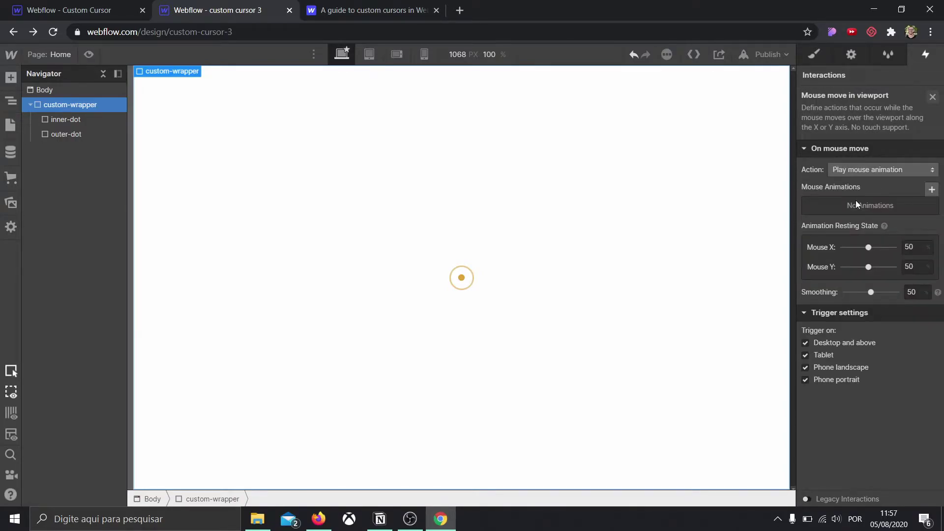
Step: Create a mouse animation named Inner mouse and add a Move action at 0% of the mouse X actions
click(931, 189)
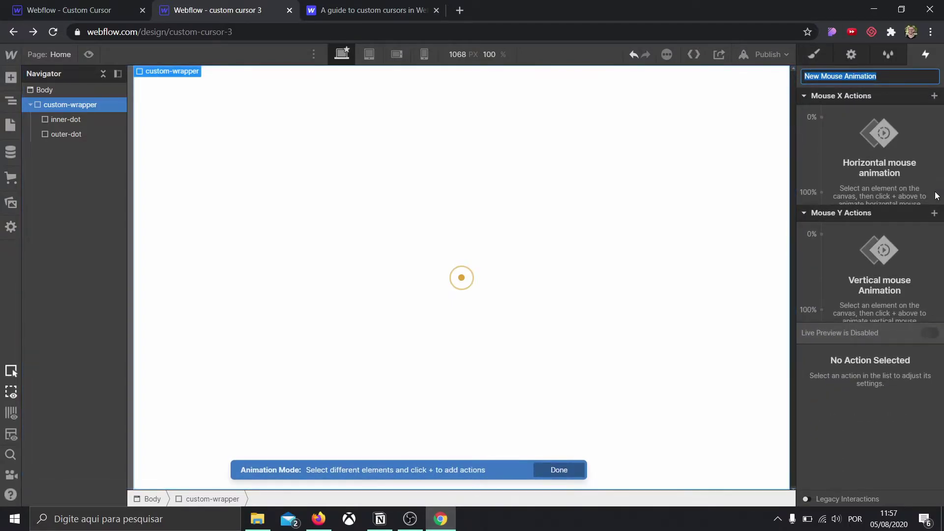
text(Inner m)
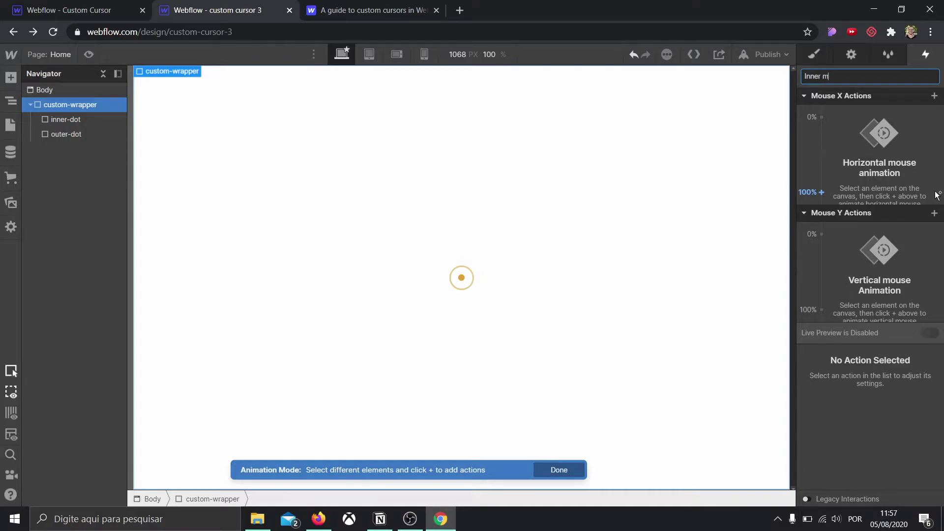
text(ouse)
click(822, 118)
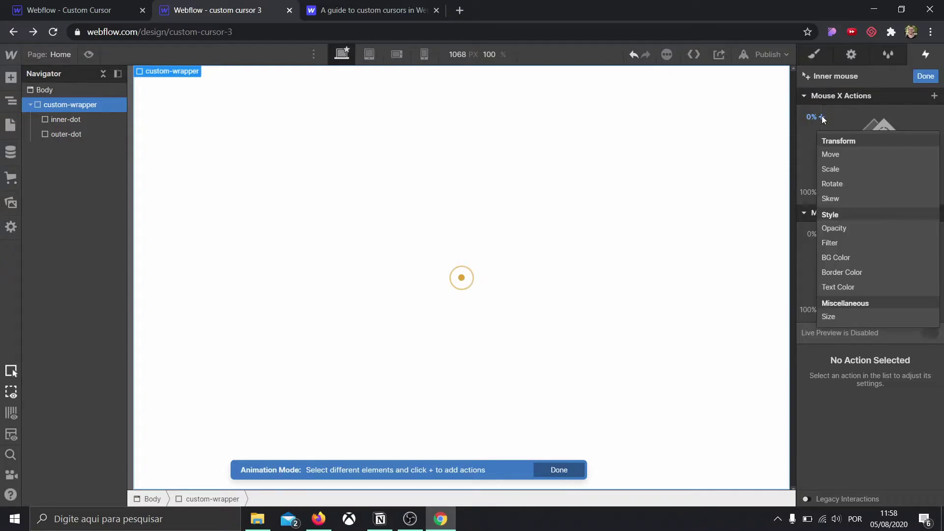
click(856, 155)
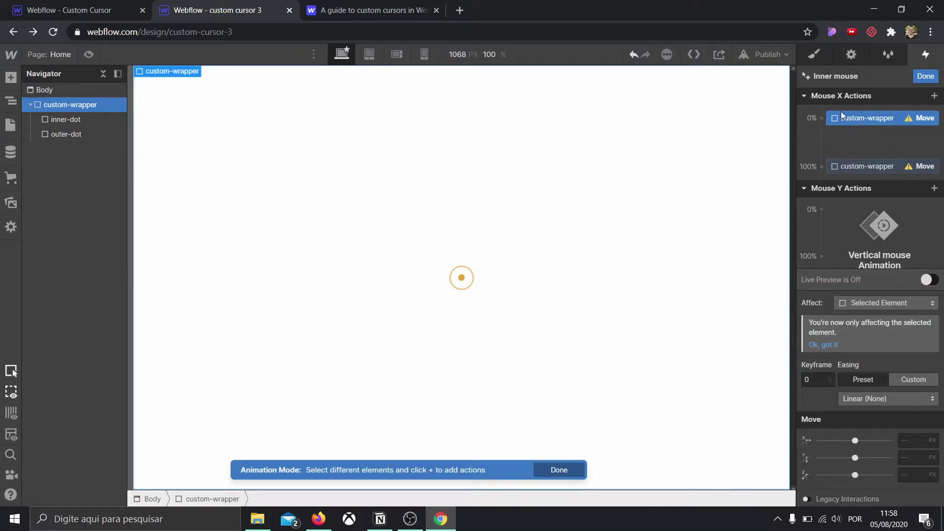
Step: Change the target of both mouse X Move actions, at 0% and 100%, to the inner-dot
right_click(869, 119)
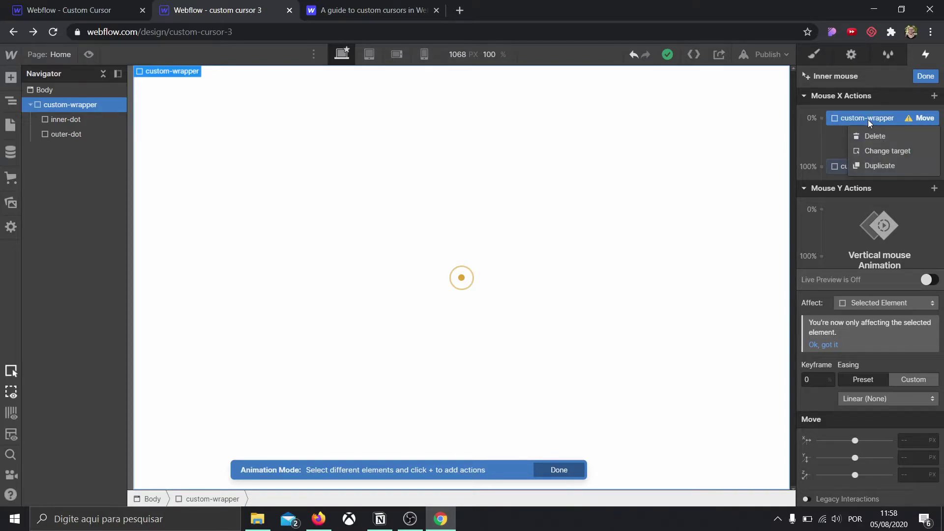
click(881, 149)
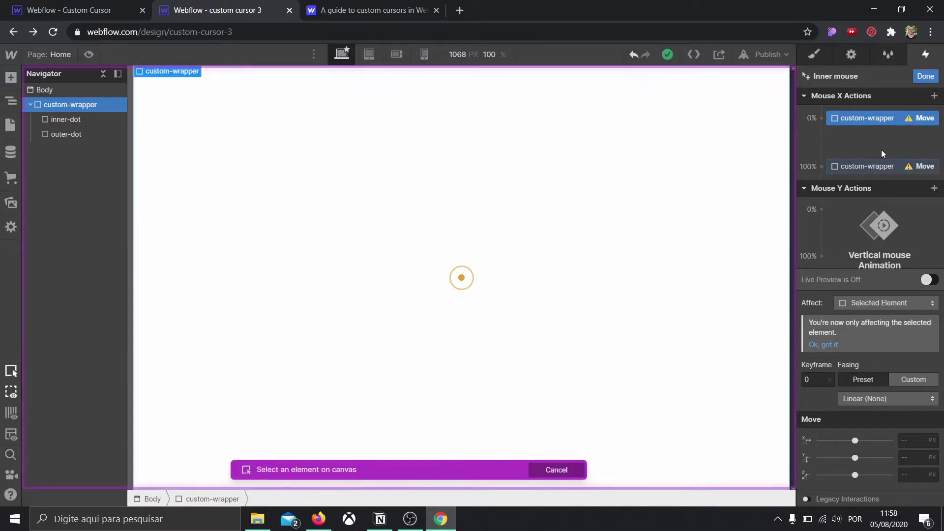
click(70, 120)
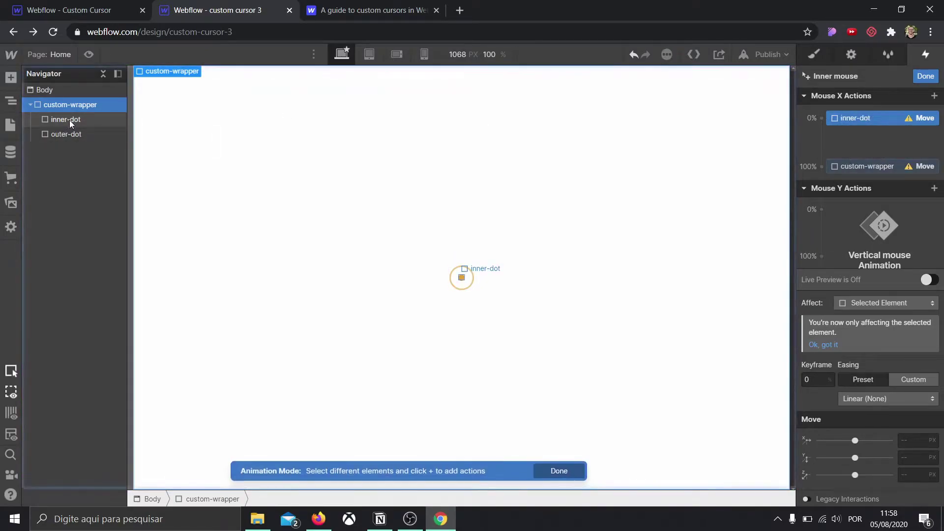
click(873, 167)
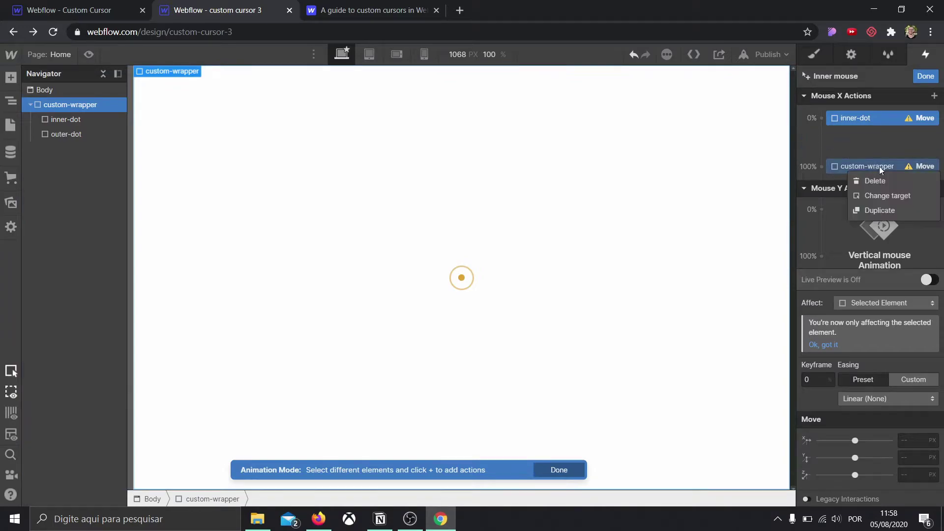
click(890, 196)
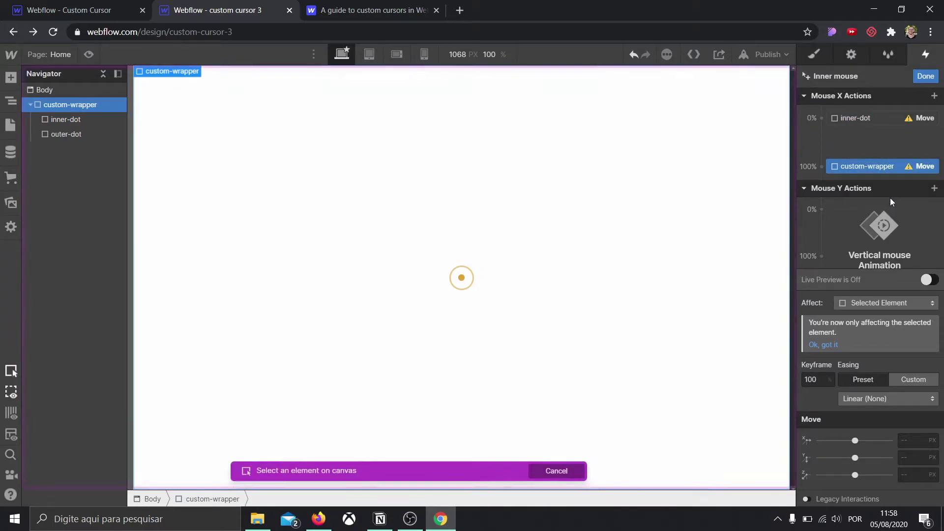
click(70, 120)
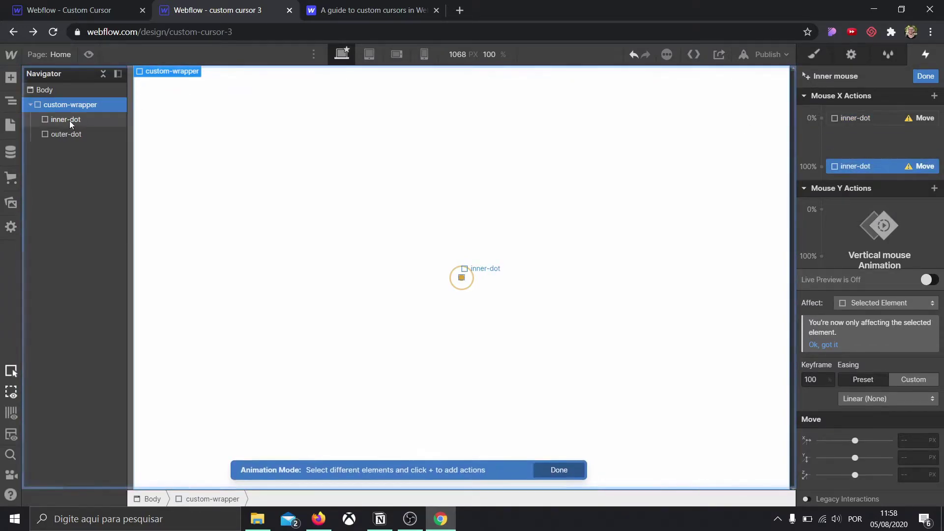
Step: Set the inner-dot's horizontal move to -50 VW at the 0% keyframe and 50 VW at the 100% keyframe
click(856, 119)
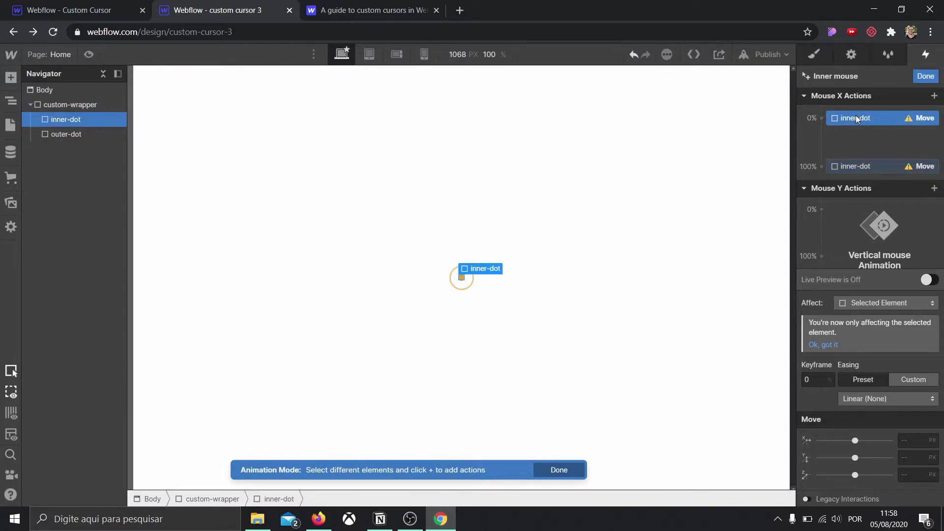
click(914, 441)
text(-50v)
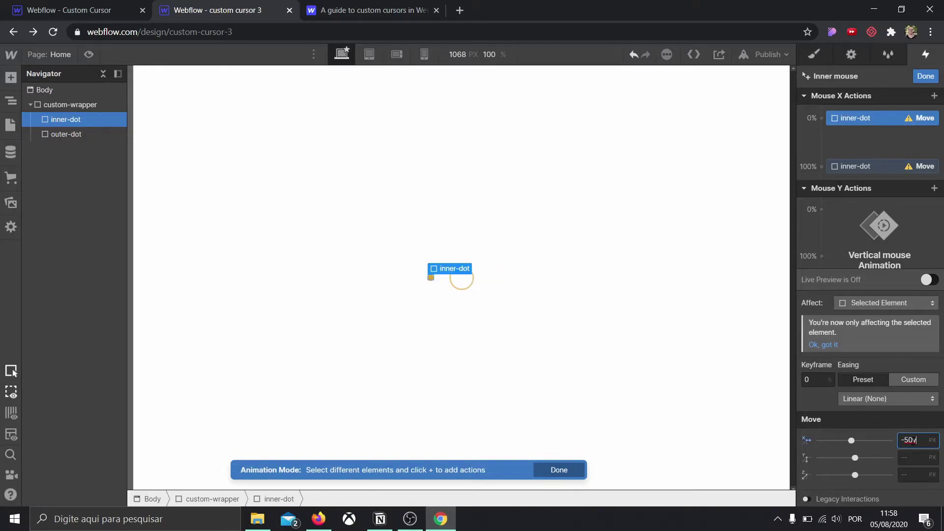
text(w)
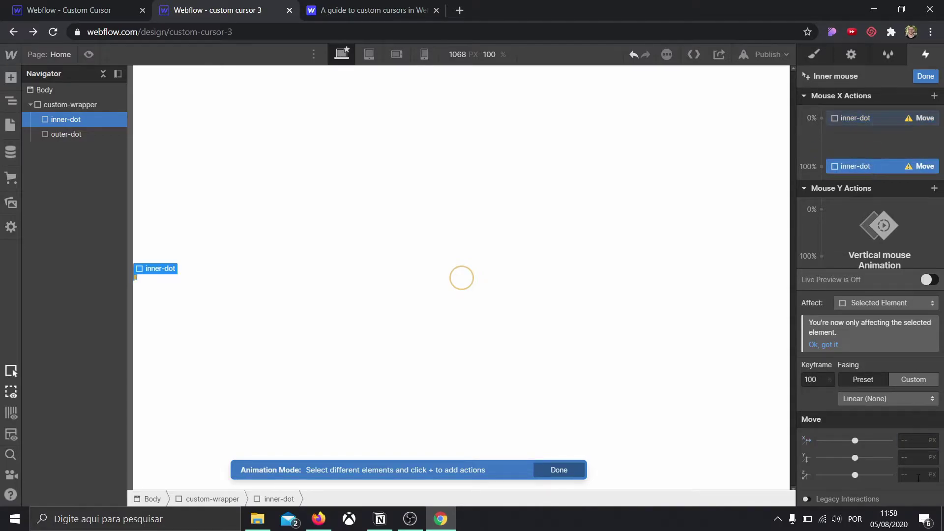
click(915, 440)
text(5)
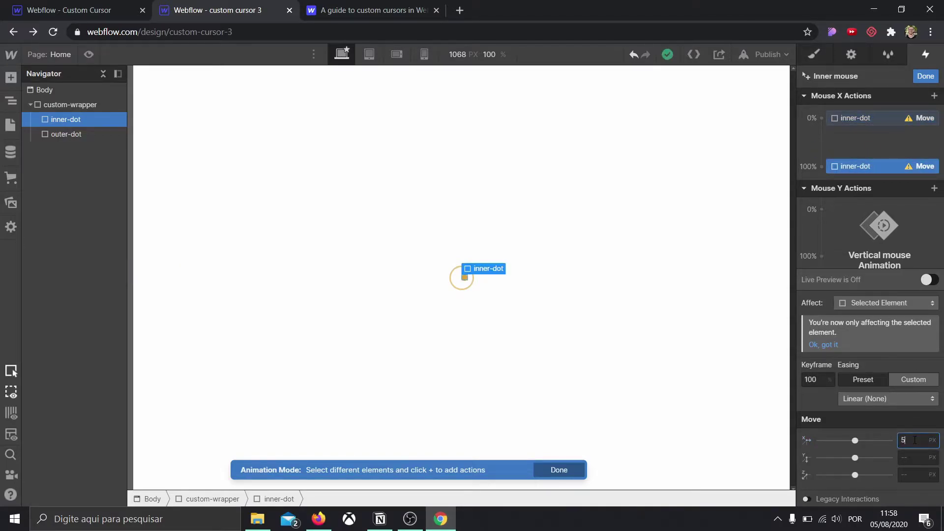
text(0v)
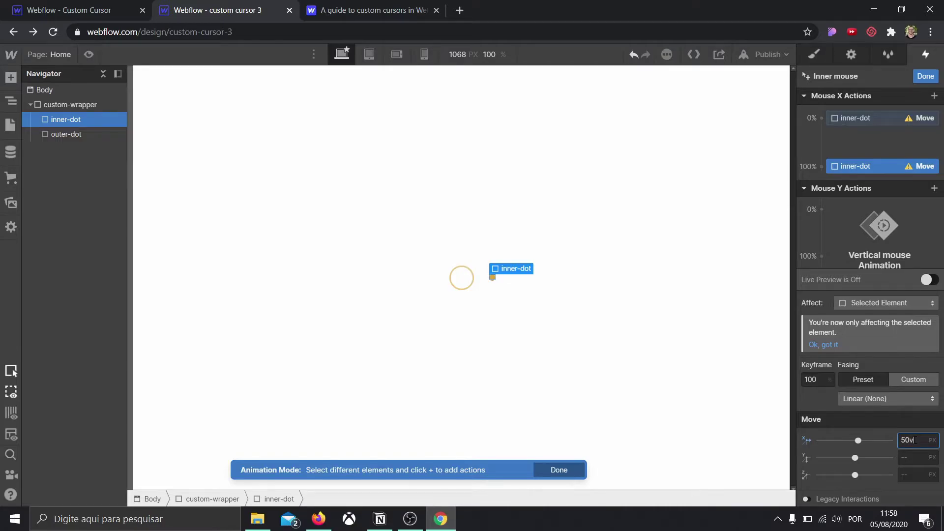
text(w)
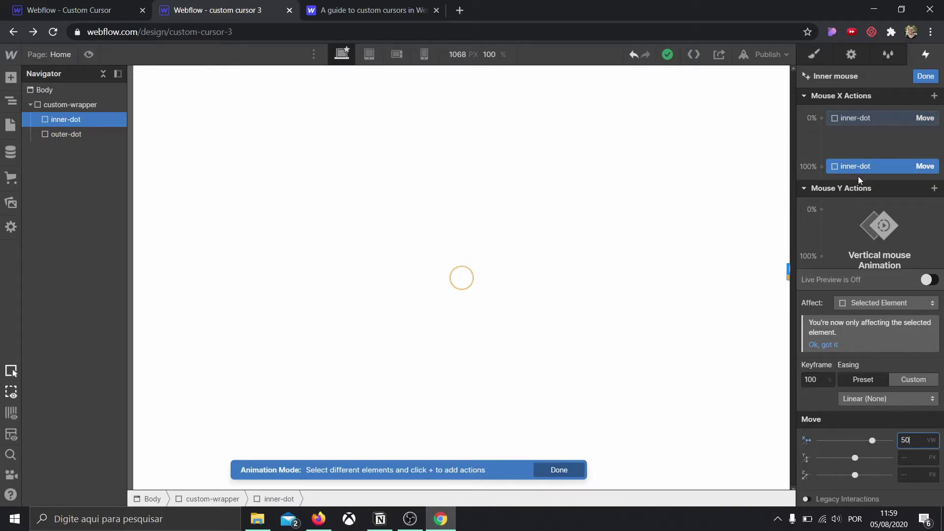
Step: Add a mouse Y Move action for the inner-dot with -50 VH vertically at 0% and 50 VH at 100%, and finish the animation
click(822, 209)
click(822, 205)
click(856, 247)
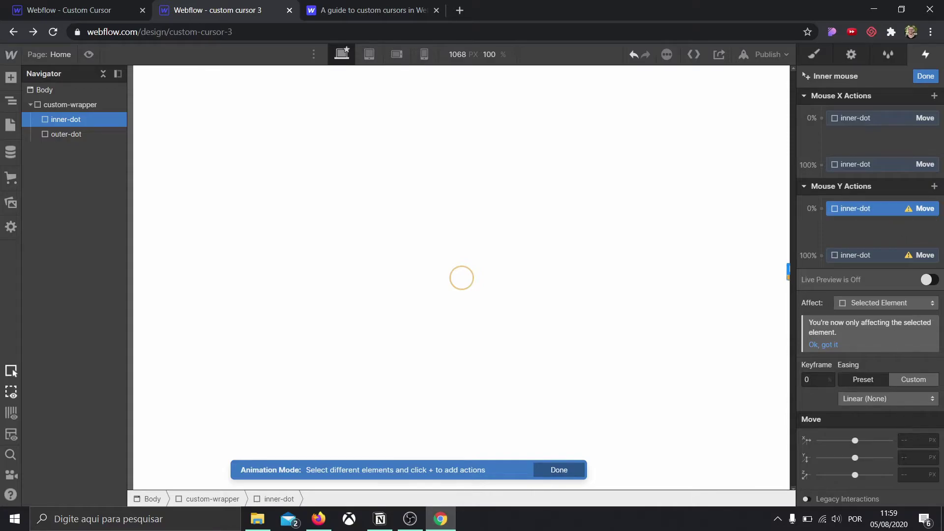
click(913, 459)
text(-50vh)
click(862, 256)
click(908, 458)
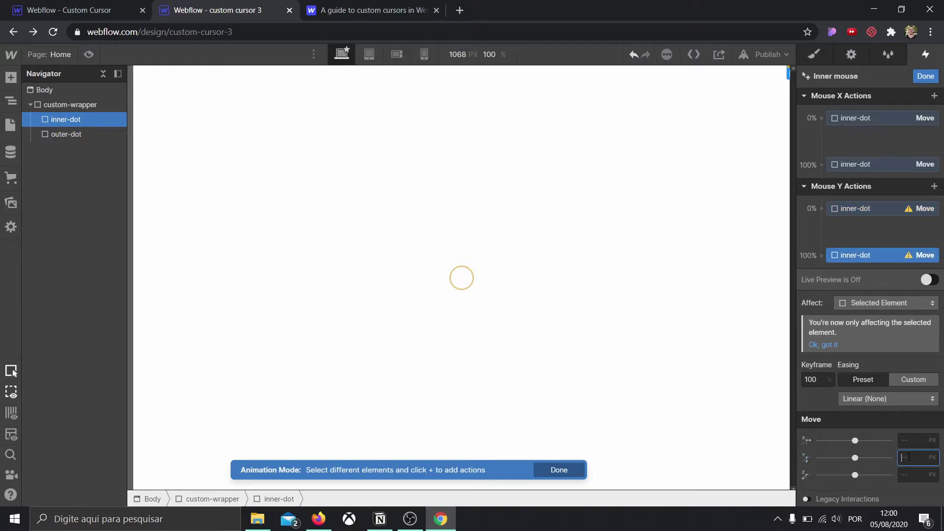
text(50vh)
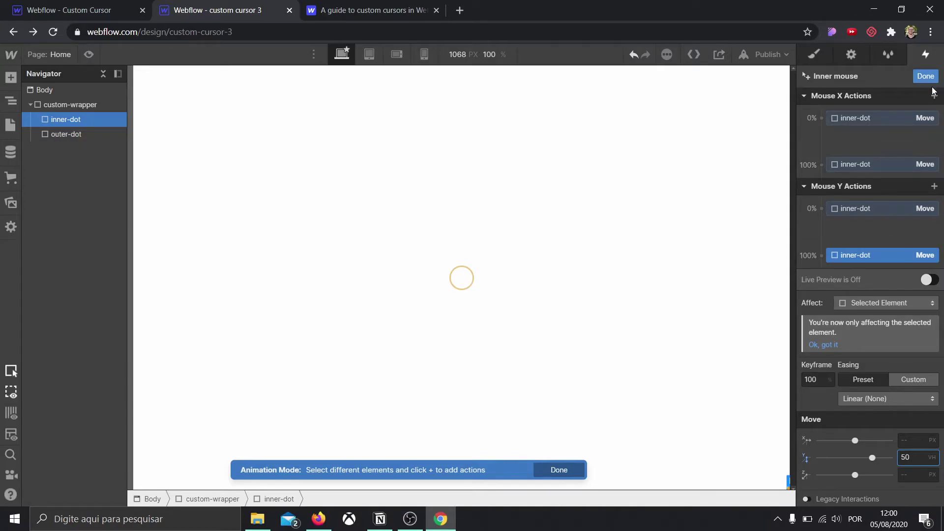
click(921, 77)
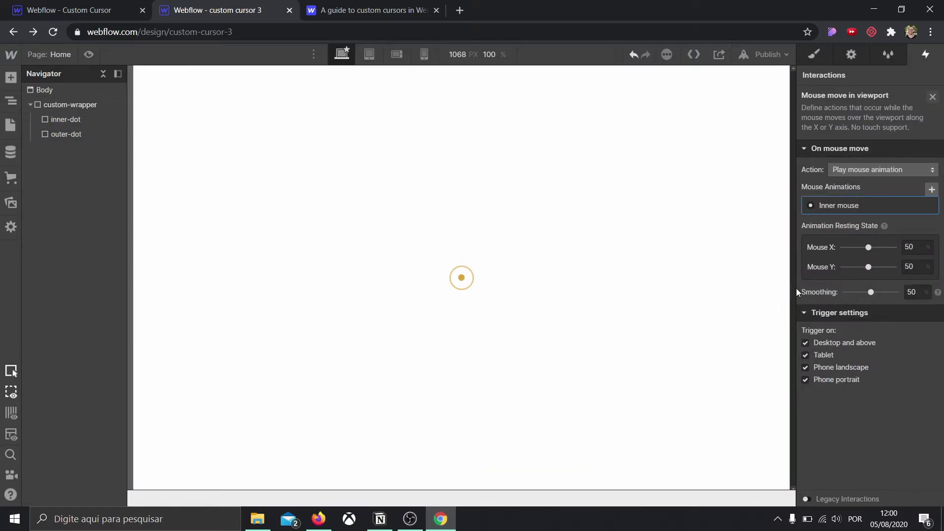
Step: Set the Inner mouse animation's smoothing to 0 and preview the page to test the inner dot's movement
drag(872, 292, 836, 294)
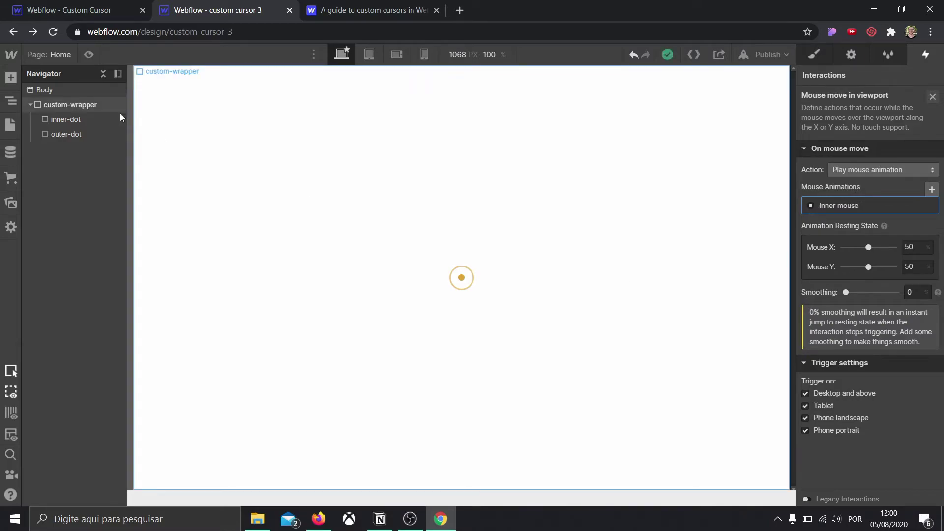
click(89, 54)
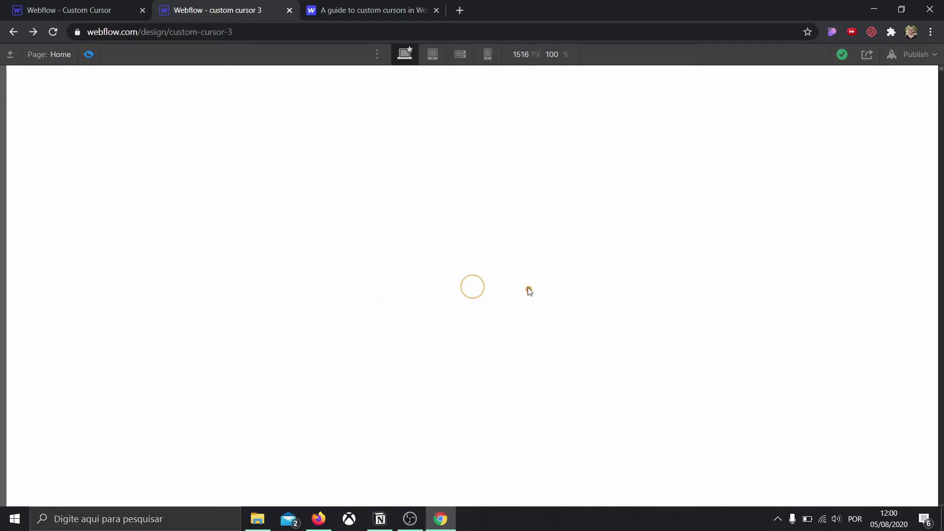
click(88, 54)
click(477, 273)
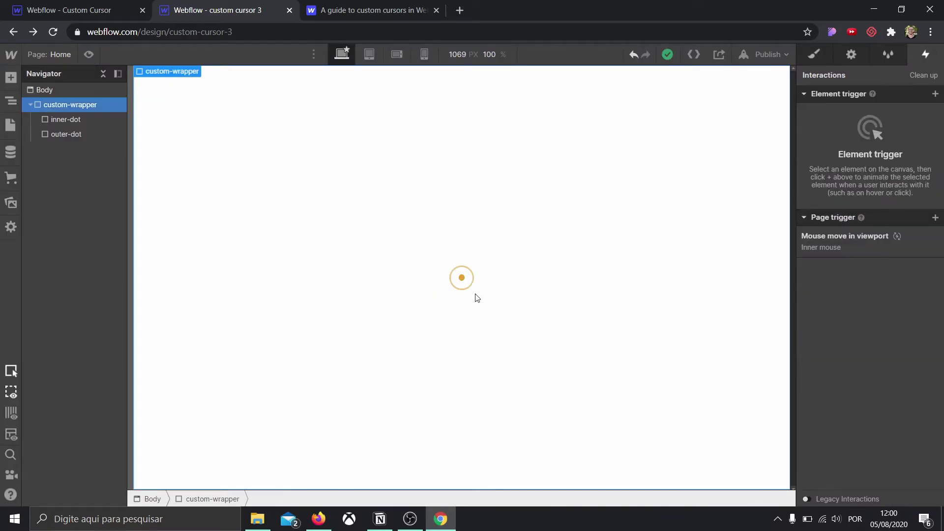
Step: For the outer-dot, add a second mouse move in viewport page trigger with the action Play mouse animation
click(78, 134)
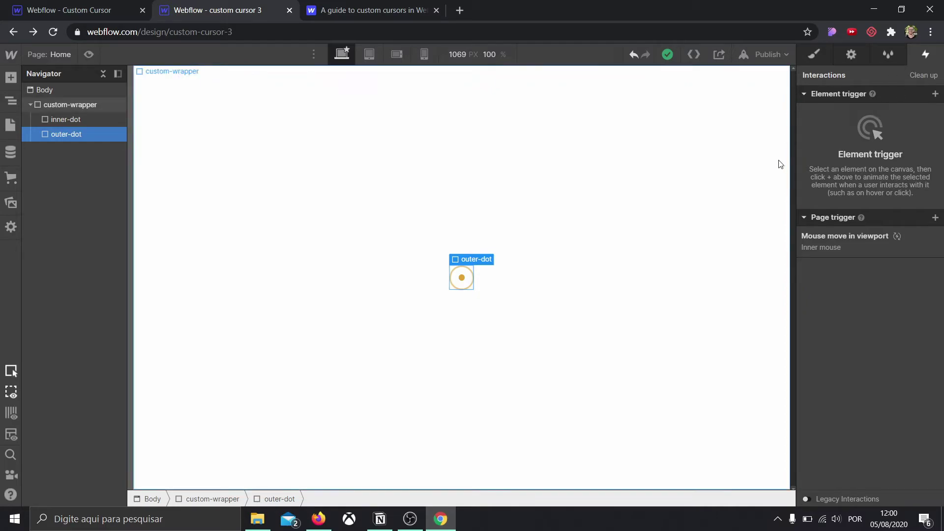
click(936, 218)
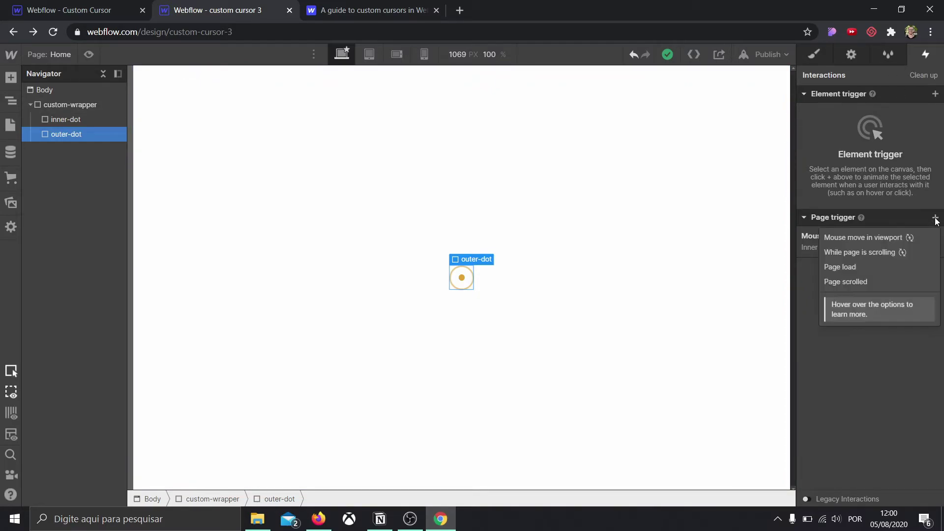
click(884, 237)
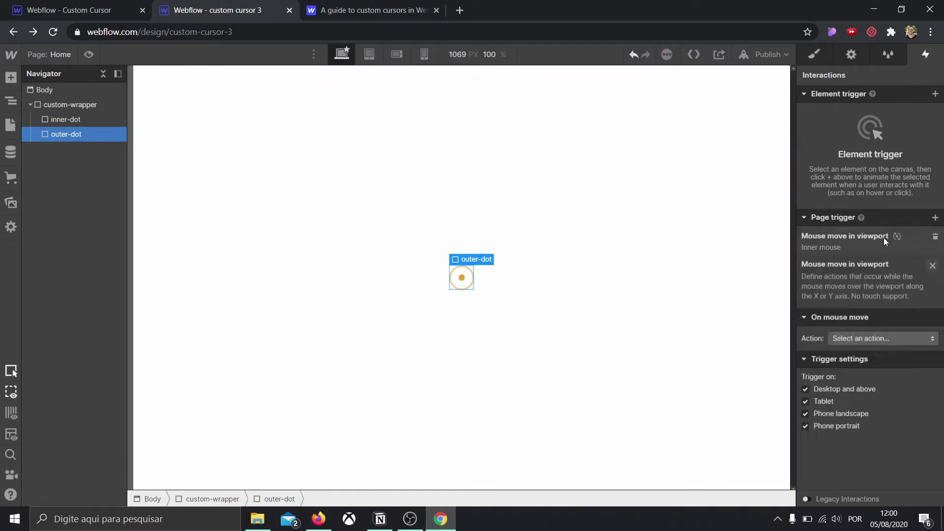
click(903, 169)
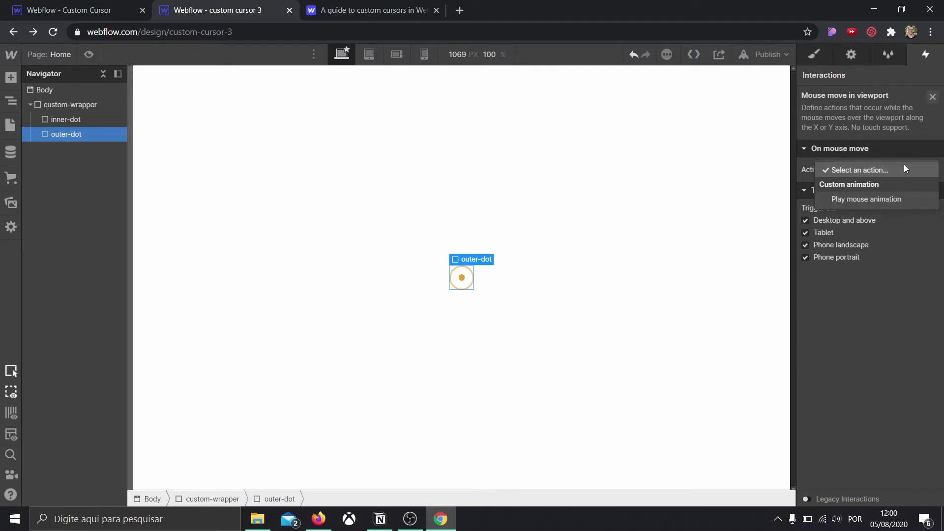
click(876, 194)
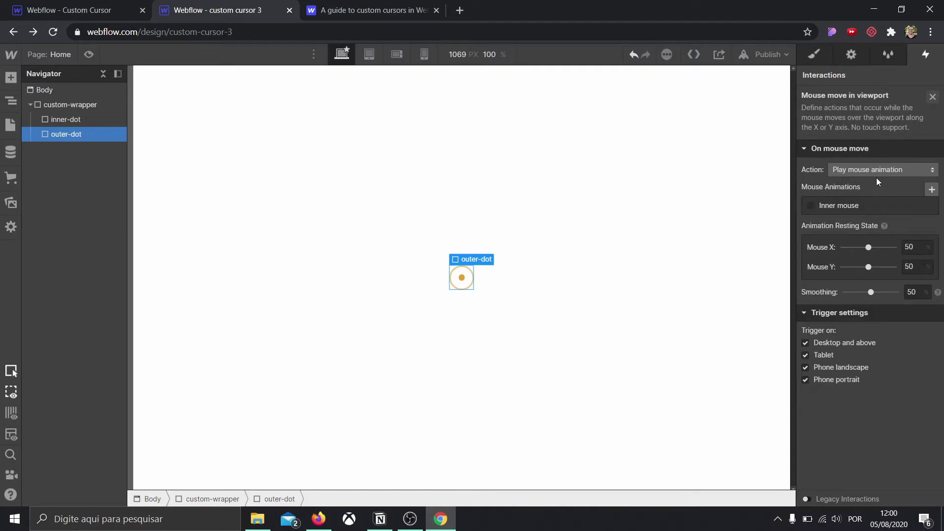
Step: Try to create a mouse animation named Outer mouse for the second mouse move trigger
click(932, 190)
text(Ou)
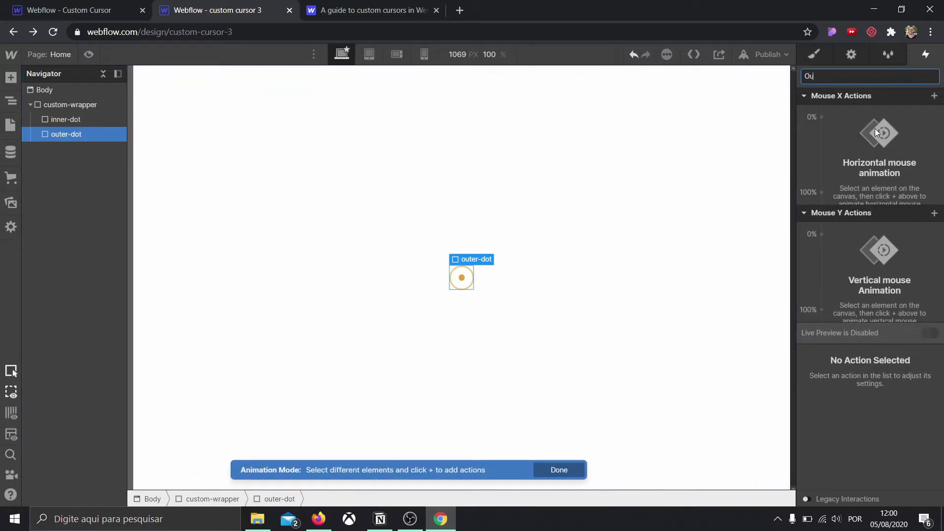
text(ter mouse)
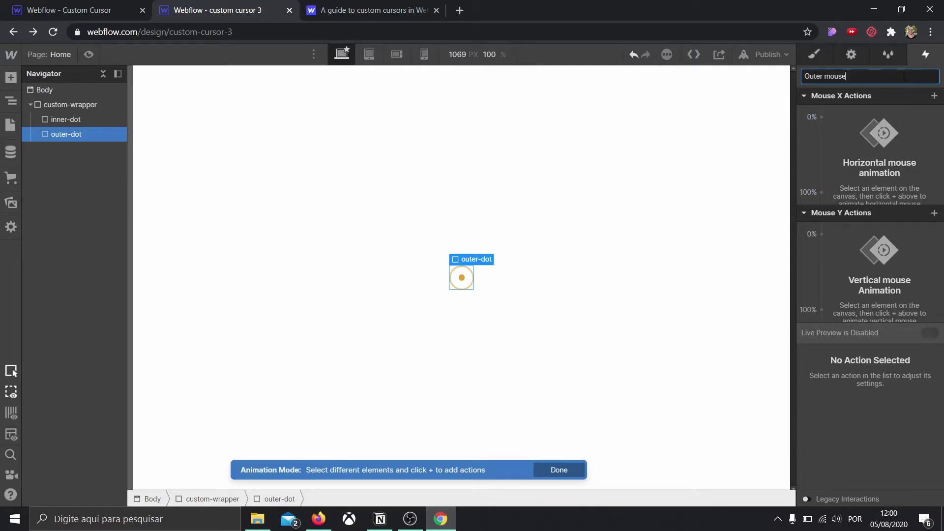
key(BackSpace)
key(BackSpace)
key(BackSpace)
key(BackSpace)
key(BackSpace)
key(BackSpace)
key(BackSpace)
key(BackSpace)
key(BackSpace)
key(BackSpace)
key(BackSpace)
click(909, 57)
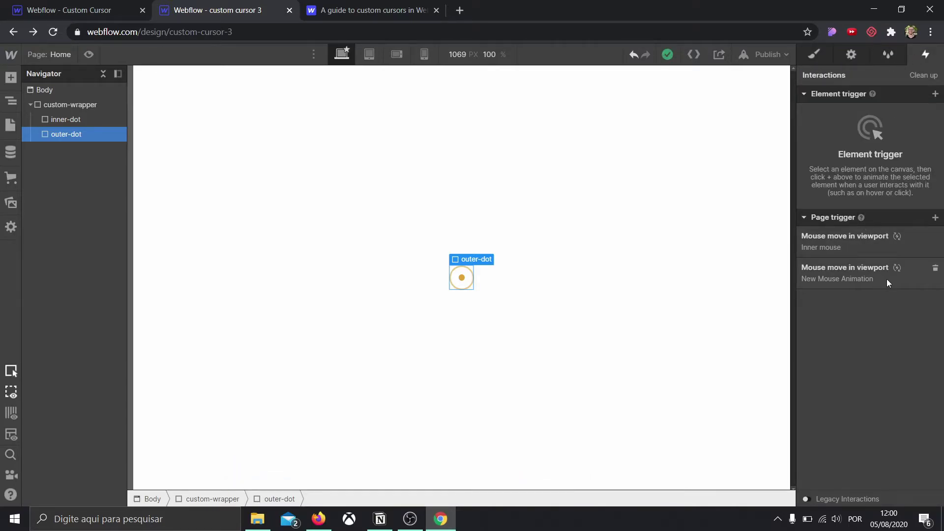
Step: Reopen the second mouse move trigger and delete its New Mouse Animation
click(889, 280)
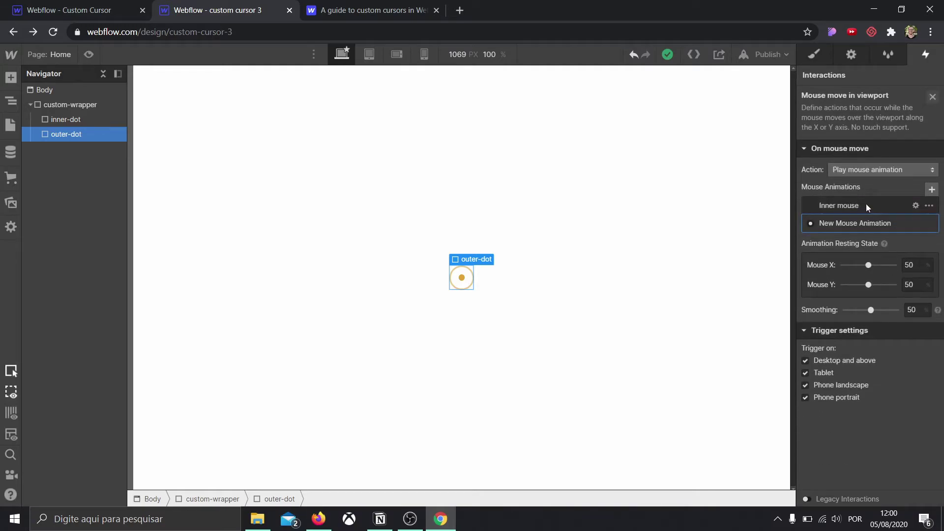
click(918, 223)
click(887, 56)
click(925, 54)
click(890, 272)
scroll(890, 272, down, 1)
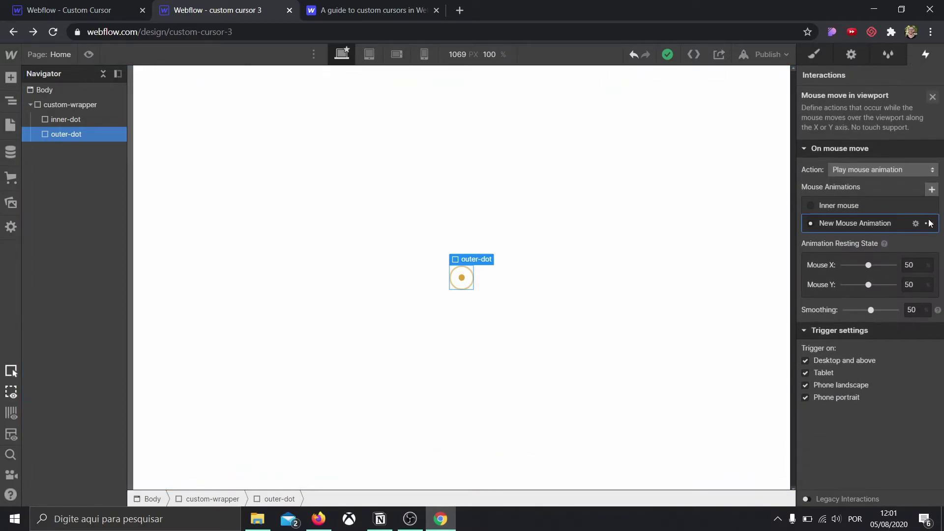
click(929, 224)
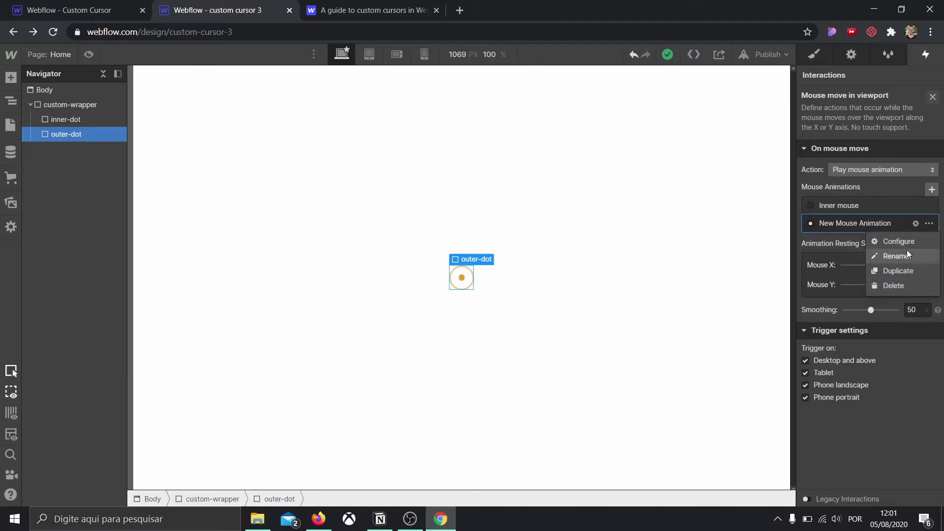
click(894, 287)
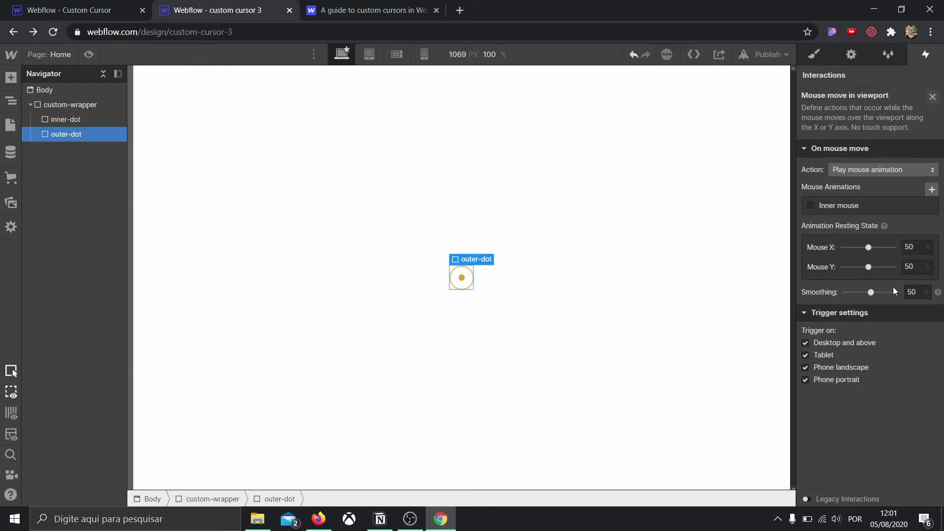
Step: Duplicate the Inner mouse animation and rename the copy Outer mouse
click(924, 206)
click(899, 258)
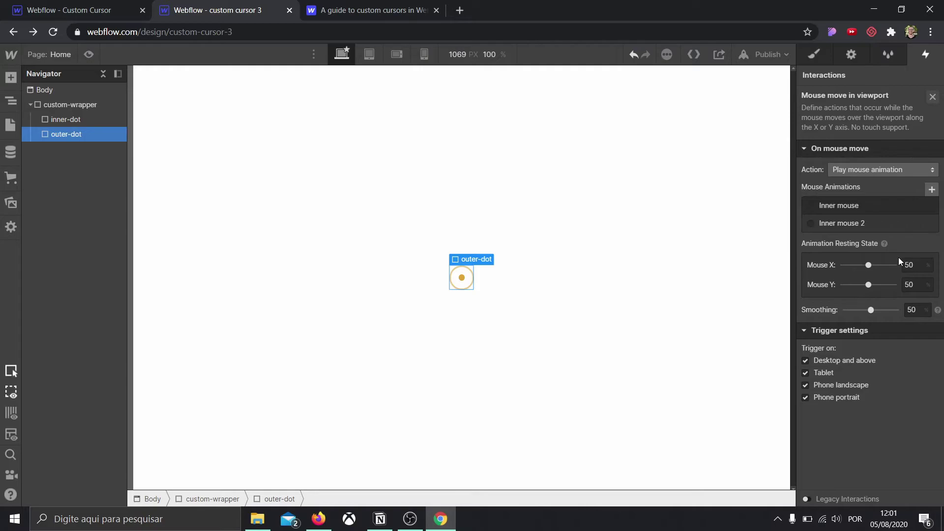
click(917, 224)
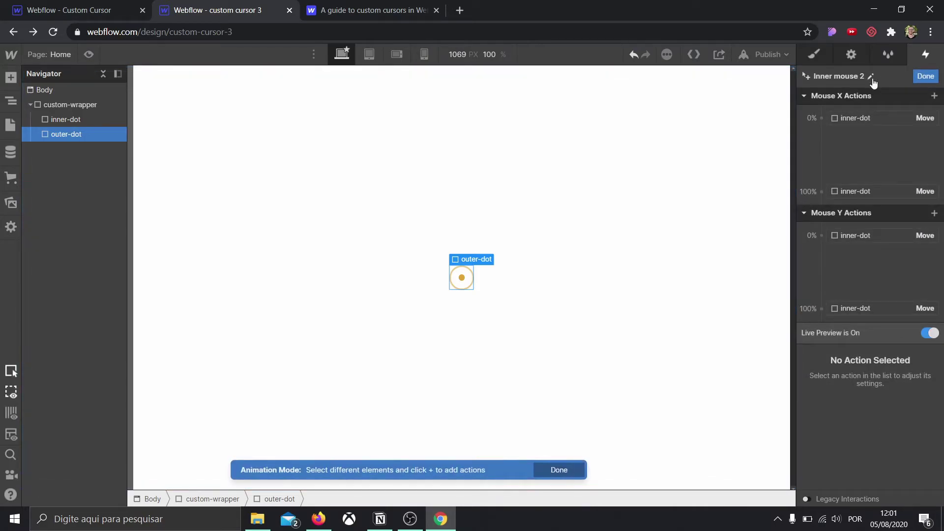
click(870, 78)
text(O)
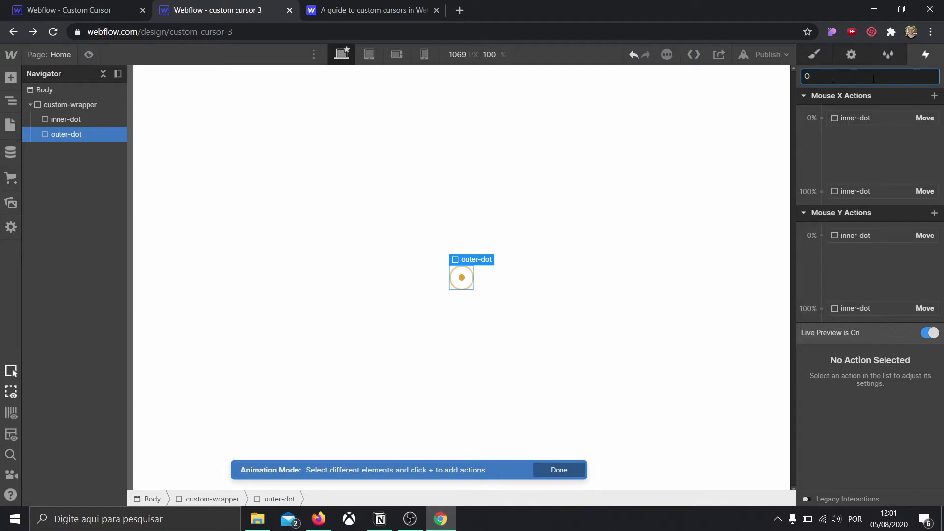
text(uter mouse)
key(Return)
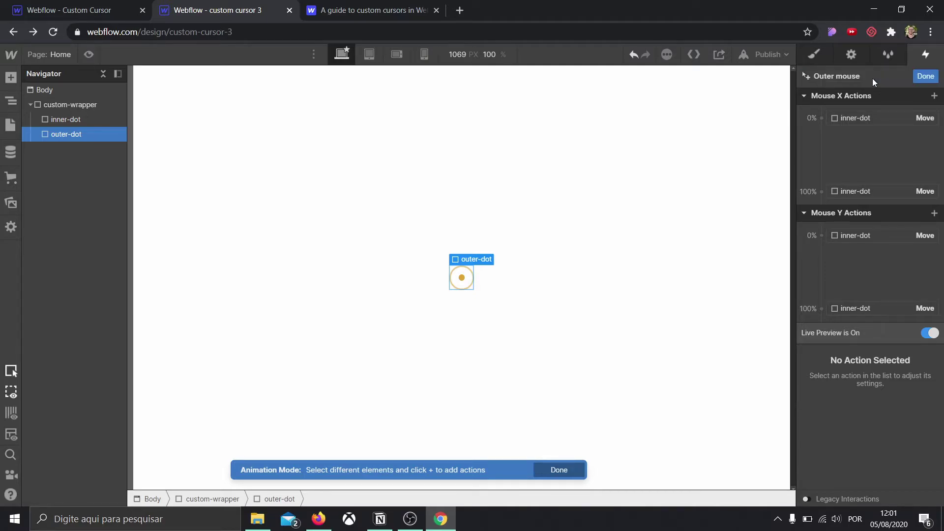
Step: Change the target of all four Move actions in the Outer mouse animation to outer-dot and finish editing the animation
click(858, 119)
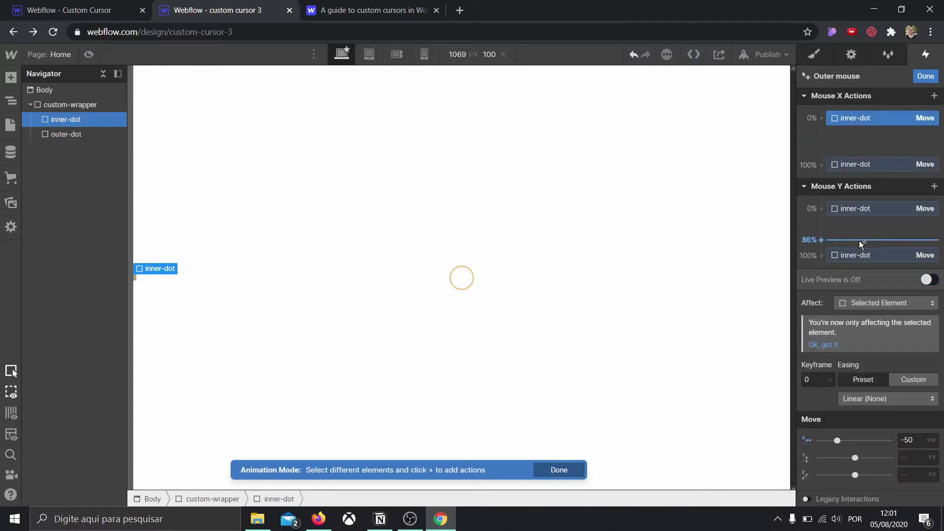
shift+click(878, 258)
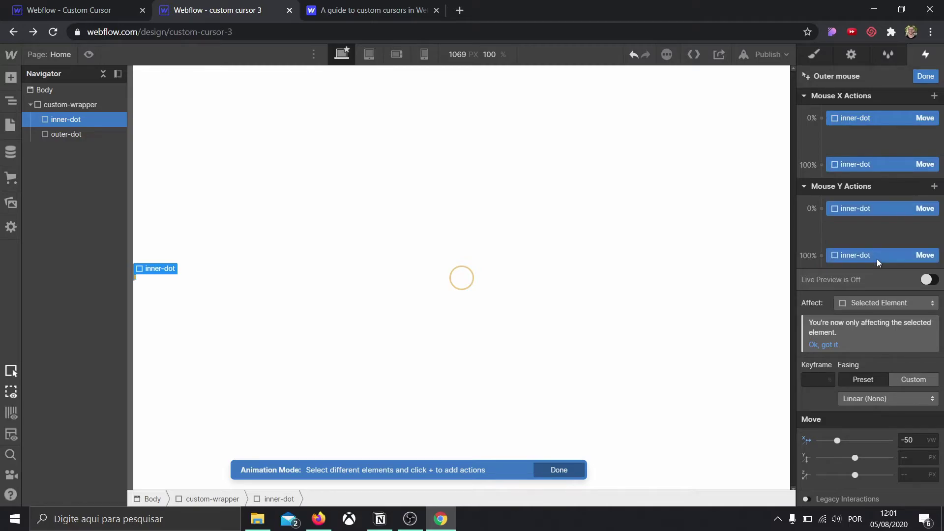
right_click(877, 259)
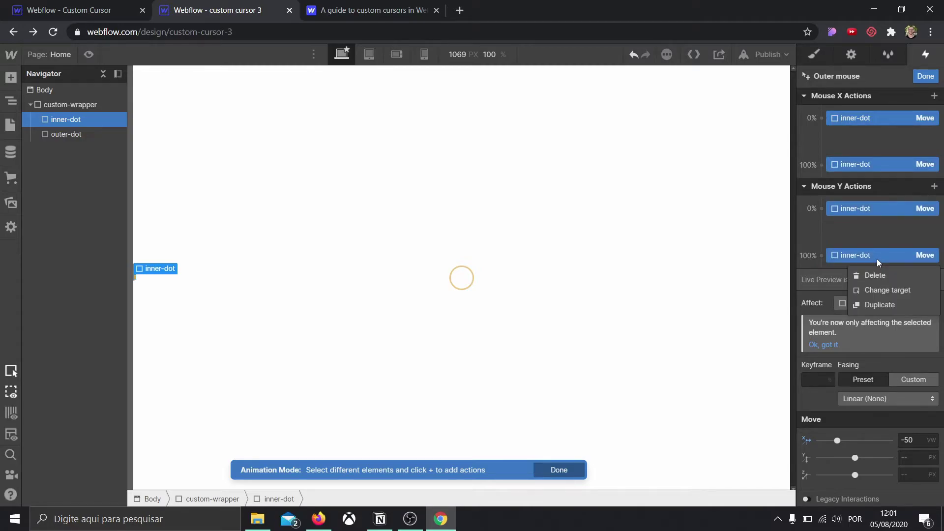
click(885, 288)
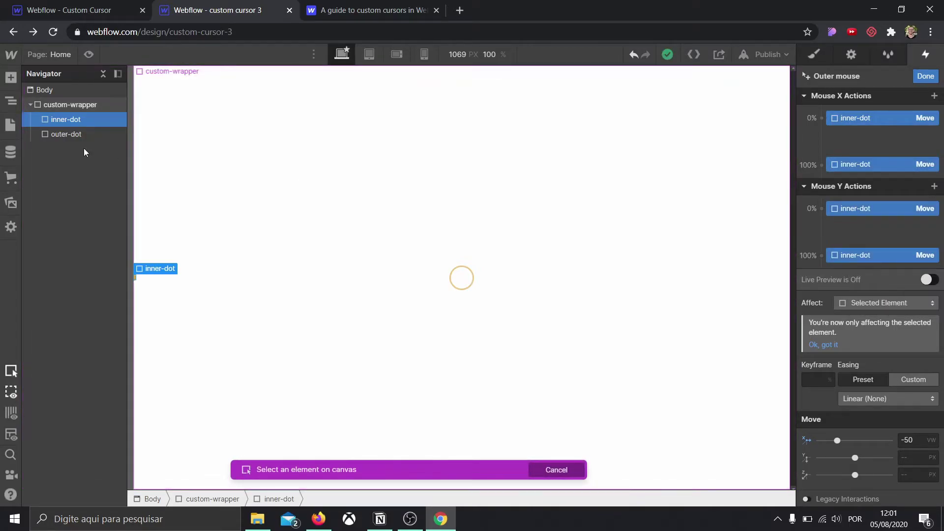
click(65, 133)
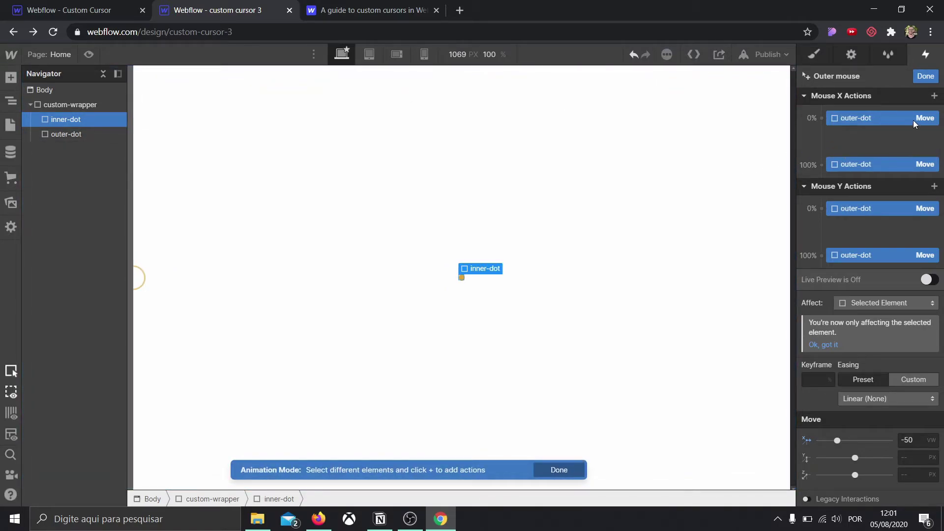
click(927, 77)
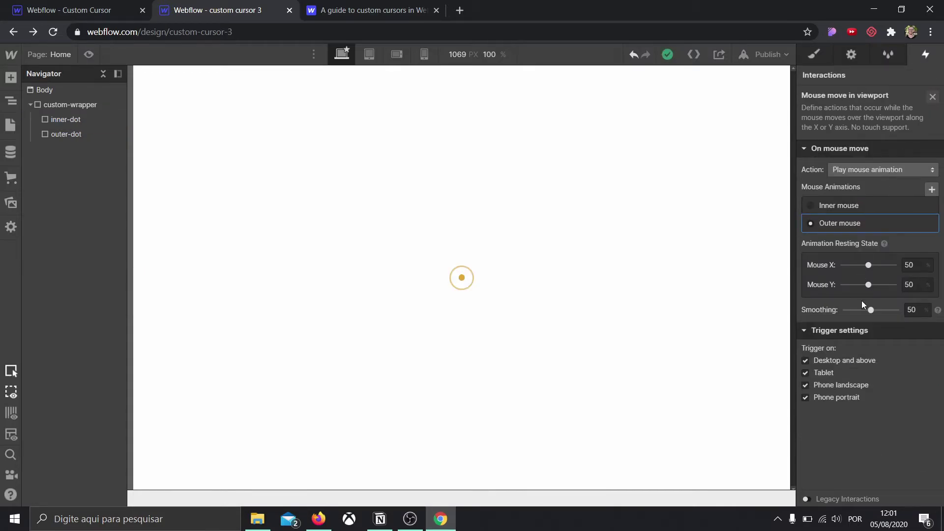
Step: Set the Outer mouse animation's smoothing to 33 and preview how the outer dot follows the mouse
mouse_move(872, 310)
mouse_down()
mouse_move(838, 310)
mouse_move(862, 309)
mouse_up()
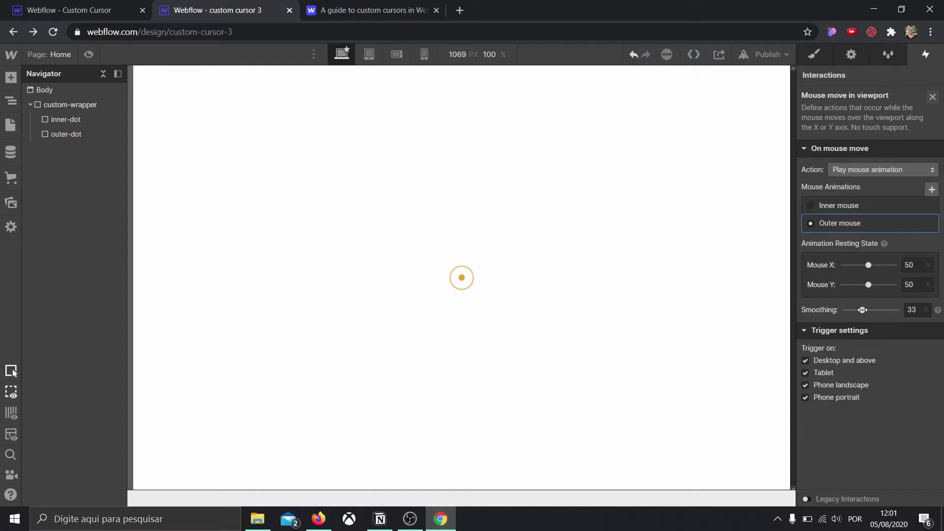
click(89, 54)
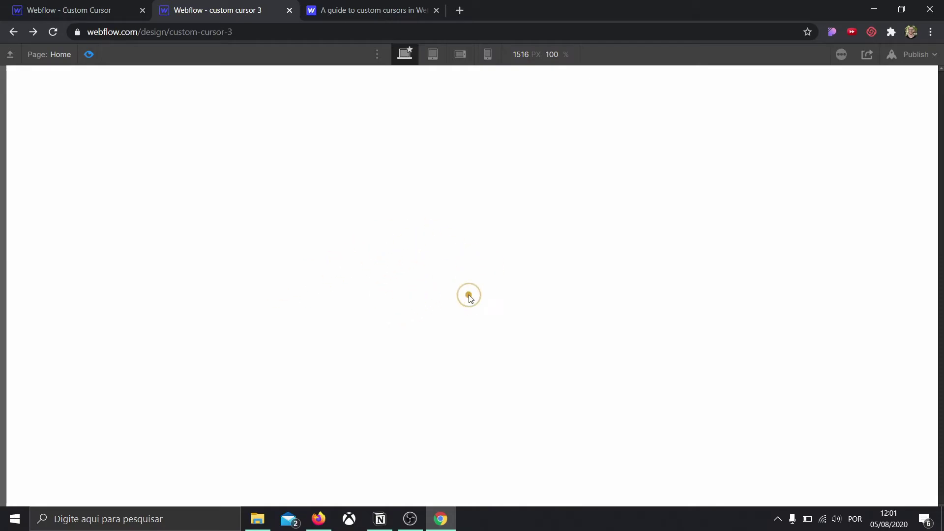
click(89, 55)
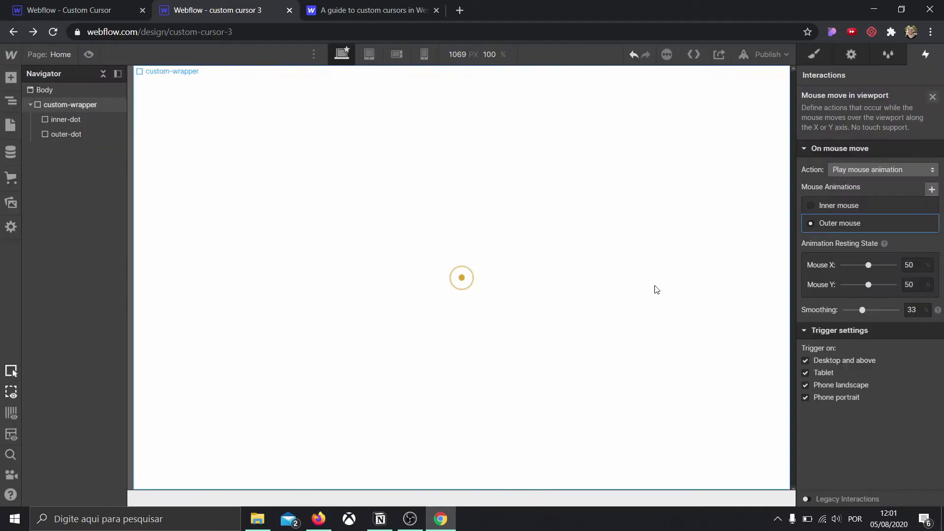
Step: Set the Outer mouse animation's smoothing to 70 and preview the movement of both dots
click(869, 310)
click(911, 310)
double_click(912, 310)
text(70)
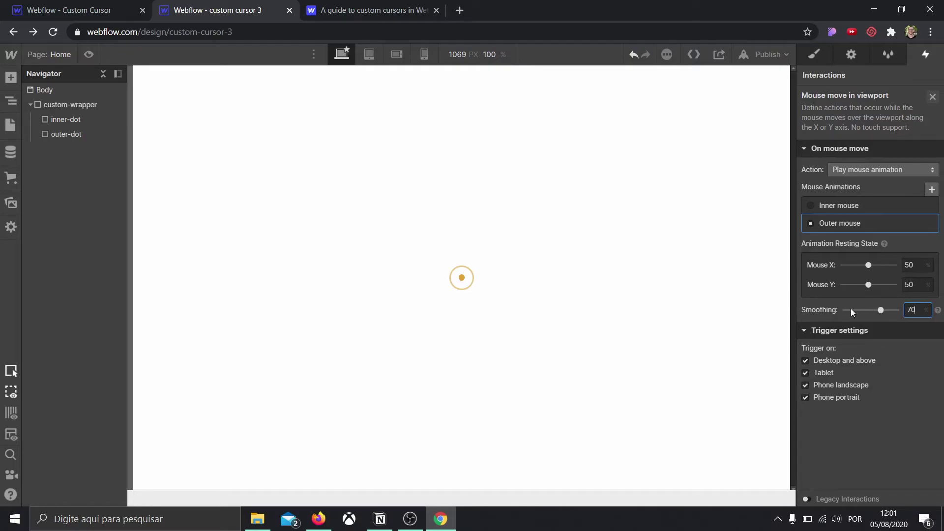
click(94, 53)
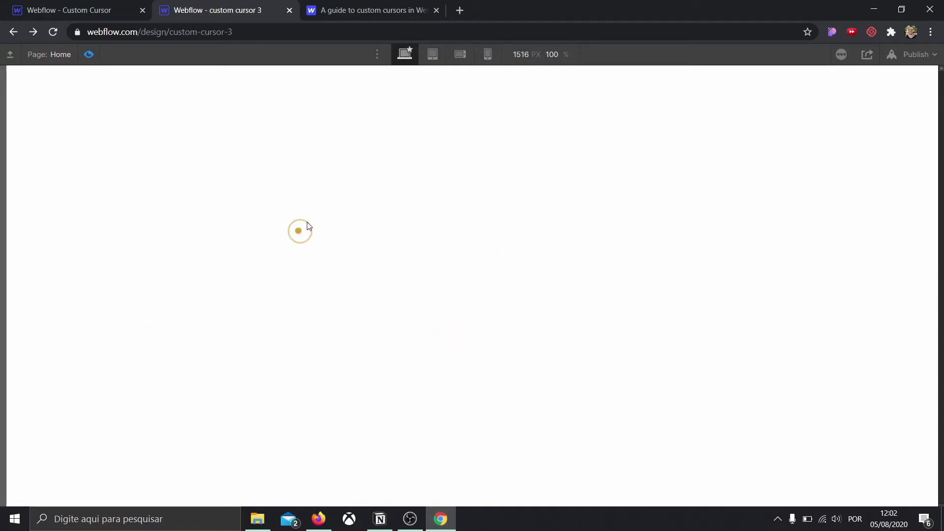
click(90, 55)
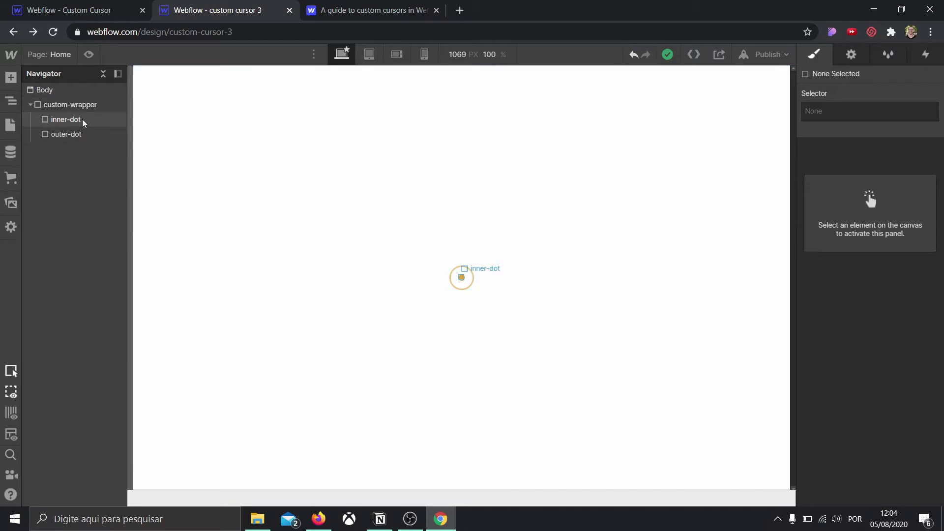
Step: Set the cursor style of the Body (All Pages) tag to none and preview the page
click(55, 90)
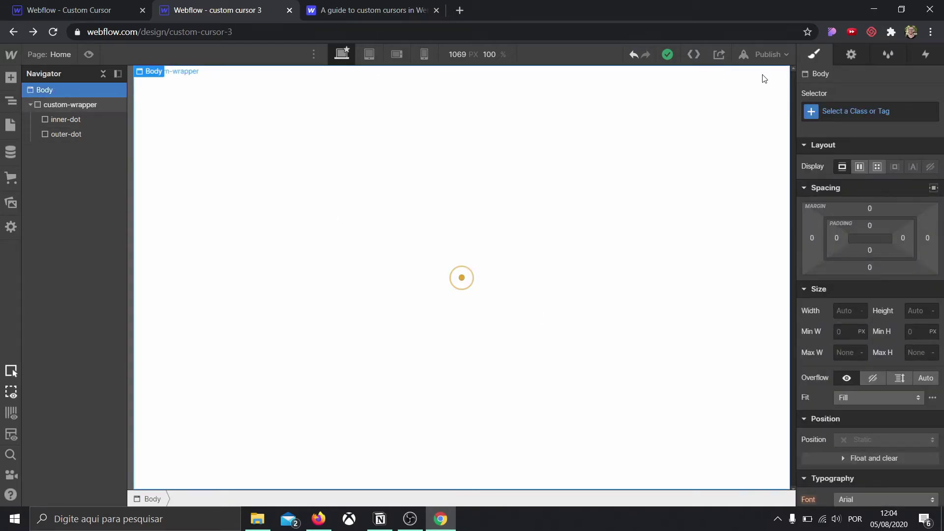
click(853, 111)
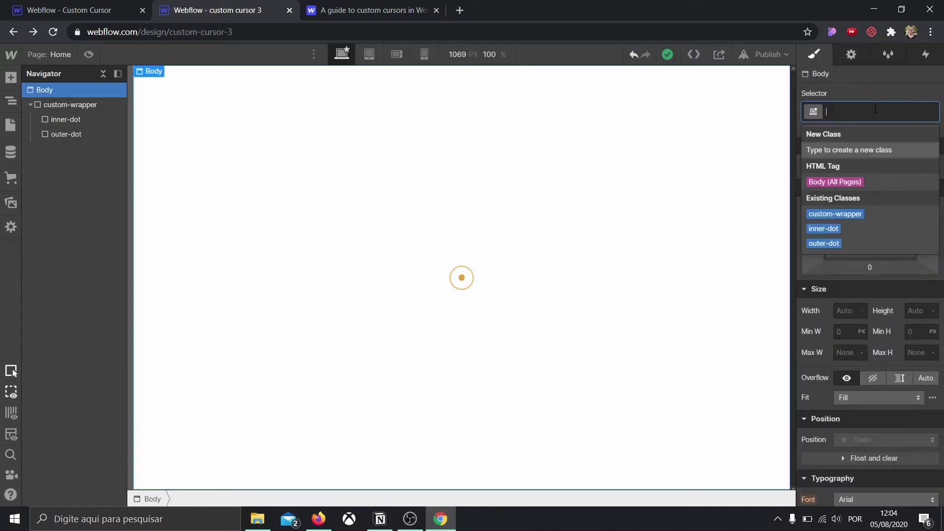
click(838, 183)
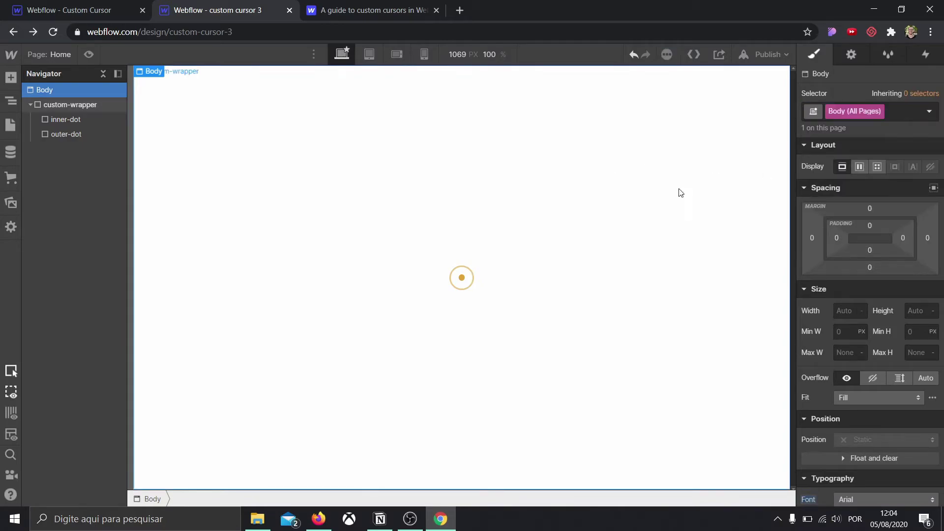
scroll(892, 379, down, 10)
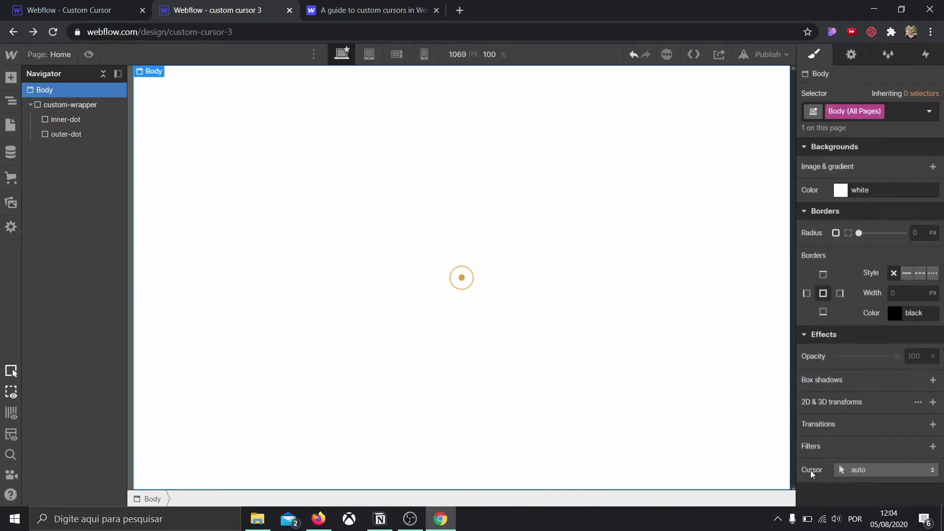
click(861, 470)
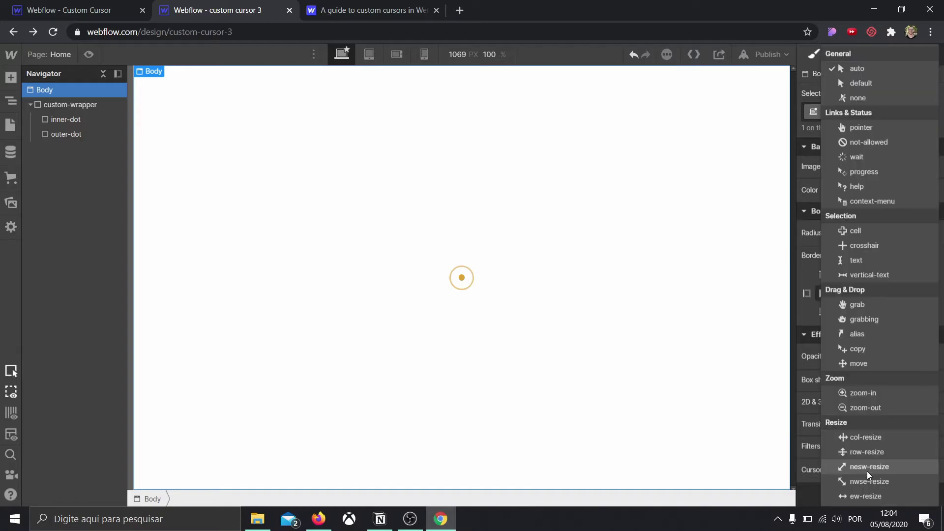
click(865, 98)
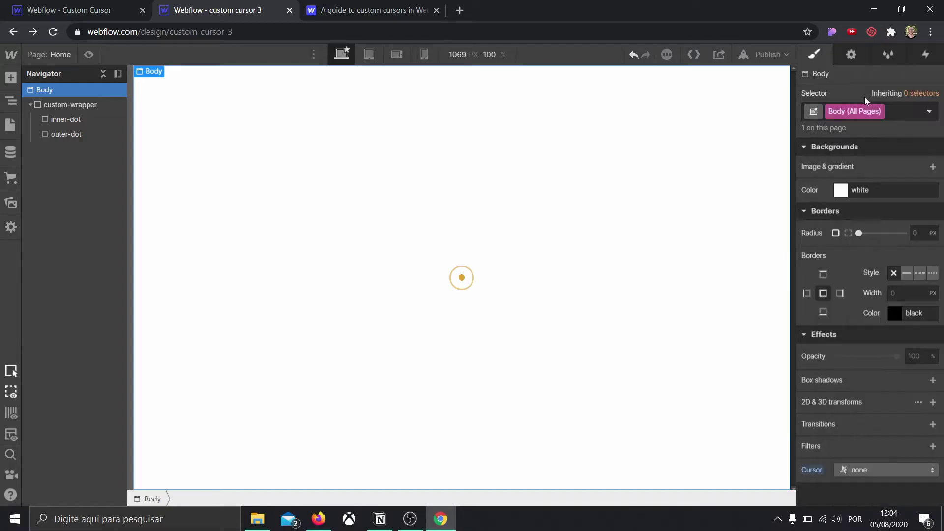
click(89, 55)
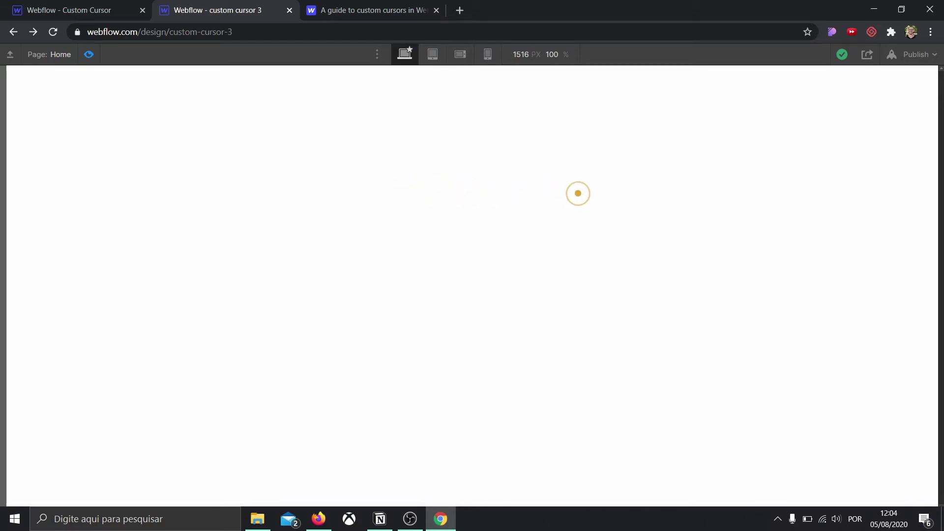
click(89, 55)
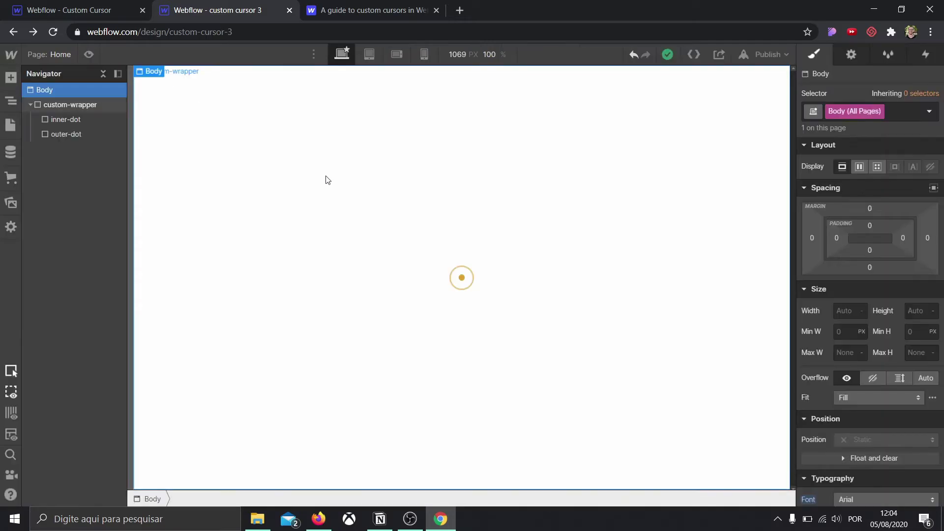
Step: Add an HTML Embed to the Body with a style block containing .cursor-wrapper {pointer-events: none;} and save it
click(30, 104)
key(ctrl+k)
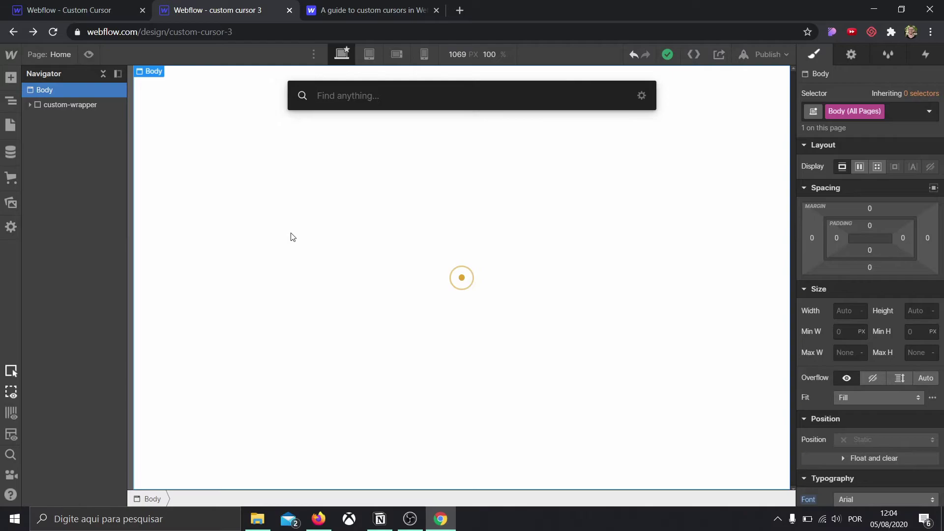
text(embed)
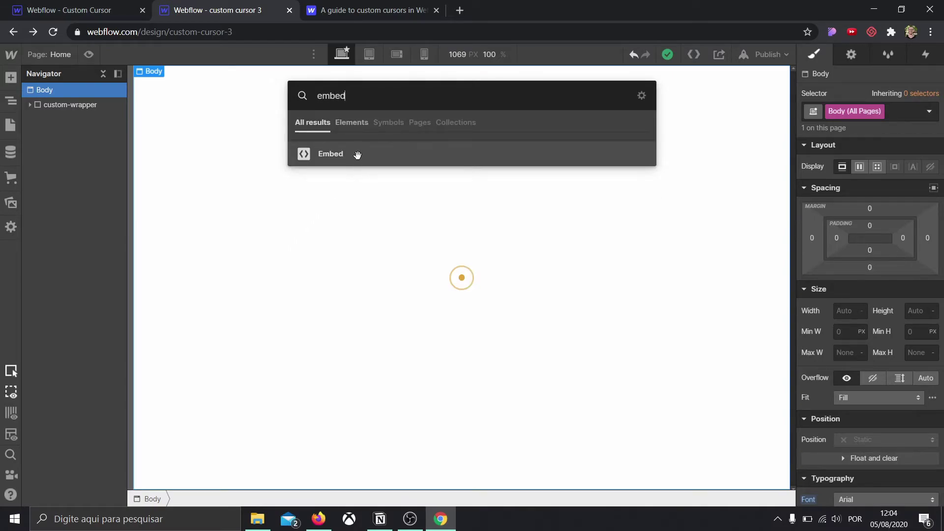
click(357, 155)
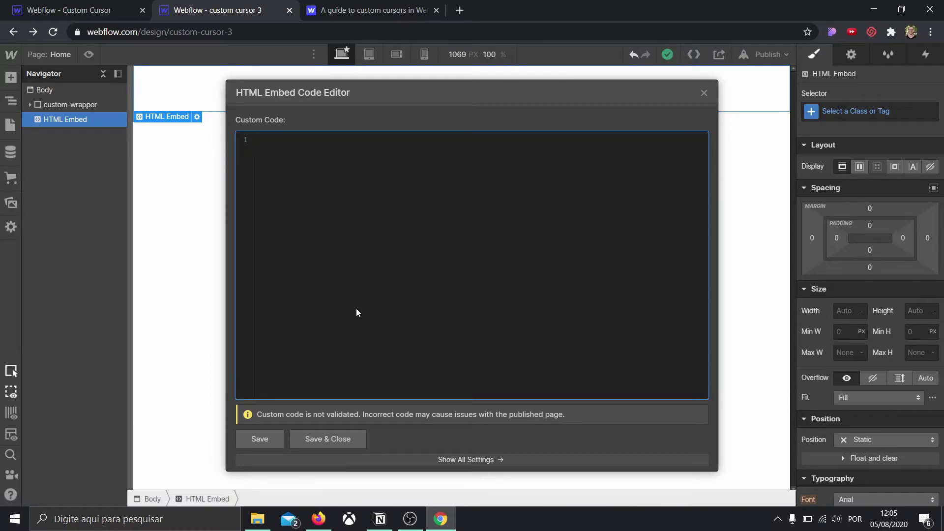
text(<style> .cursor-wrapper {pointer-events: none;} </style>)
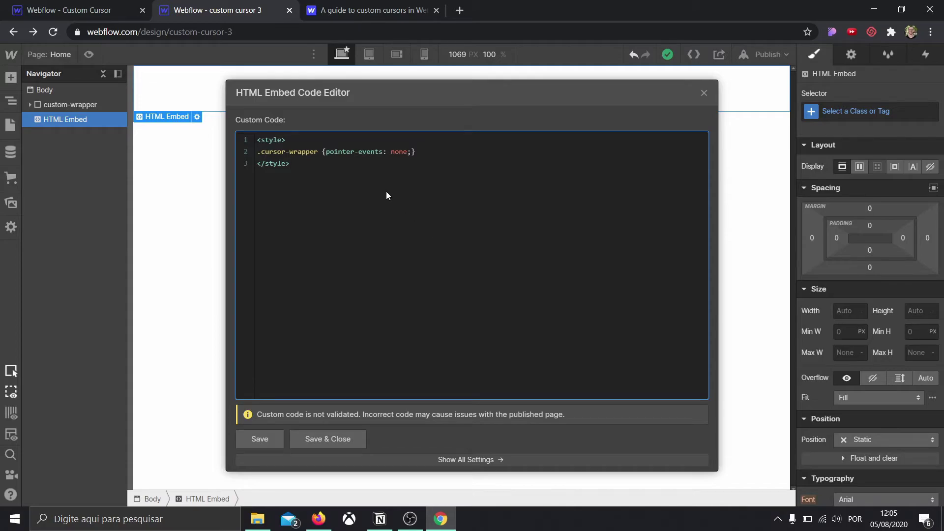
click(325, 443)
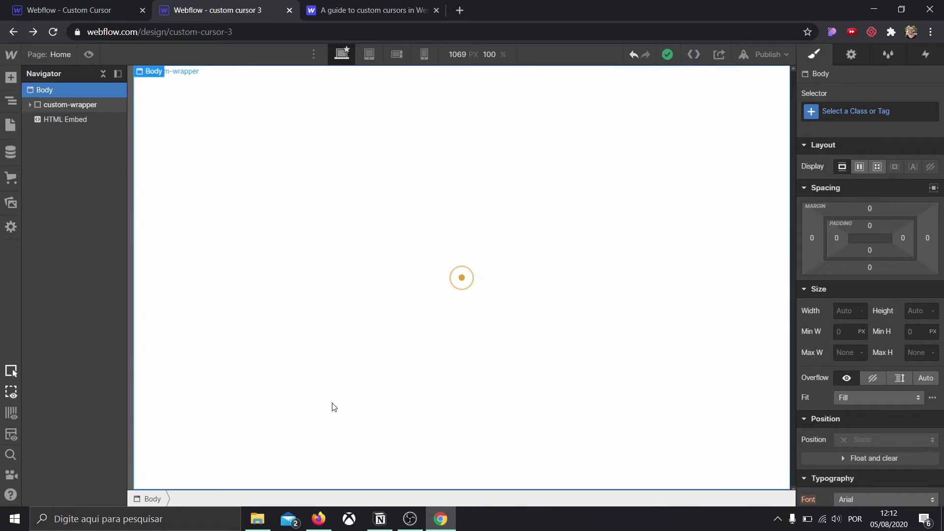
Step: Add a Link Block to the Body and place an H1 Heading inside it
key(ctrl+e)
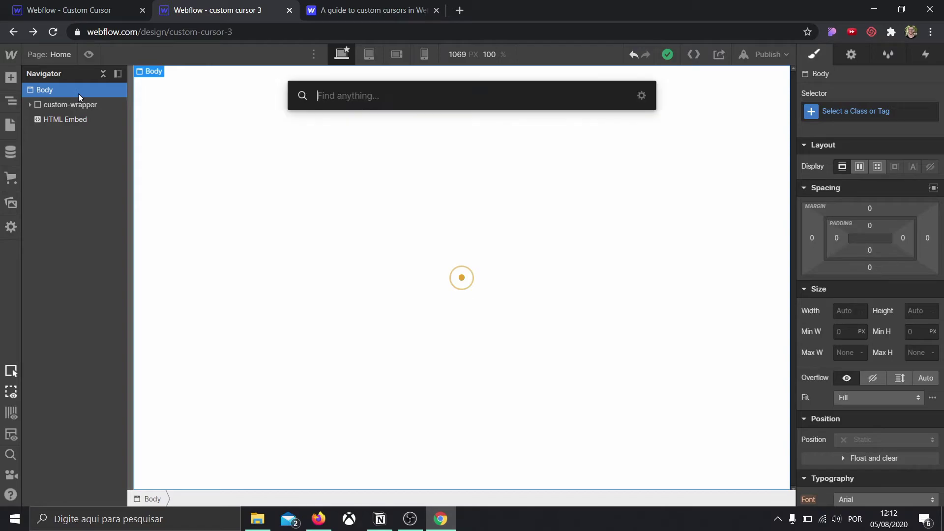
text(link)
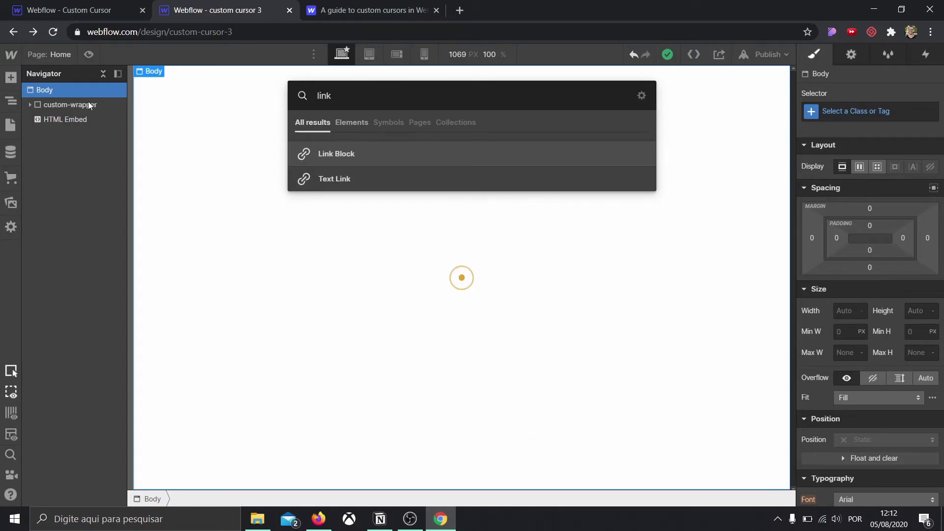
click(339, 154)
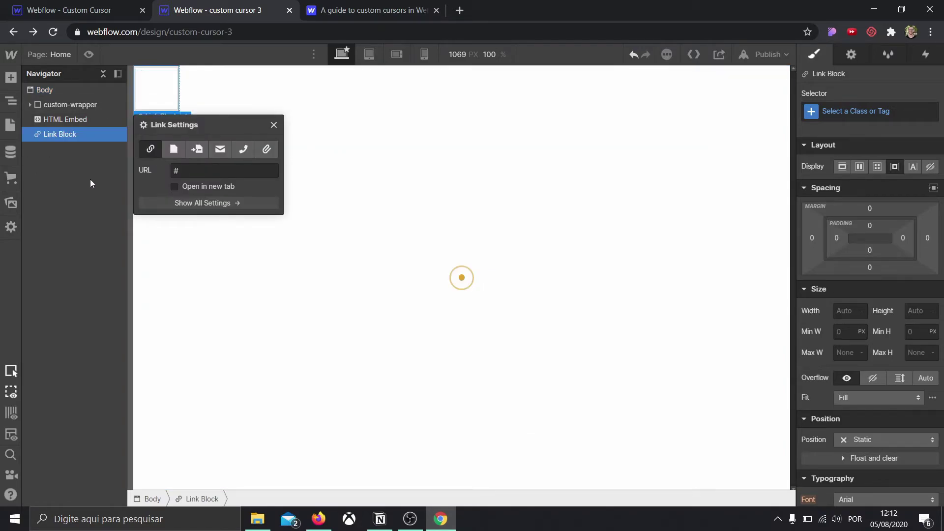
key(ctrl+e)
text(head)
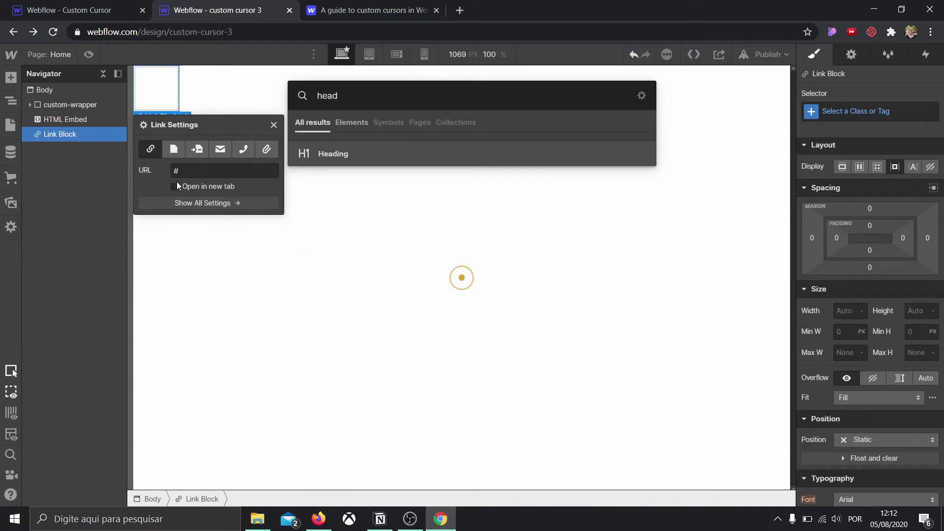
click(358, 154)
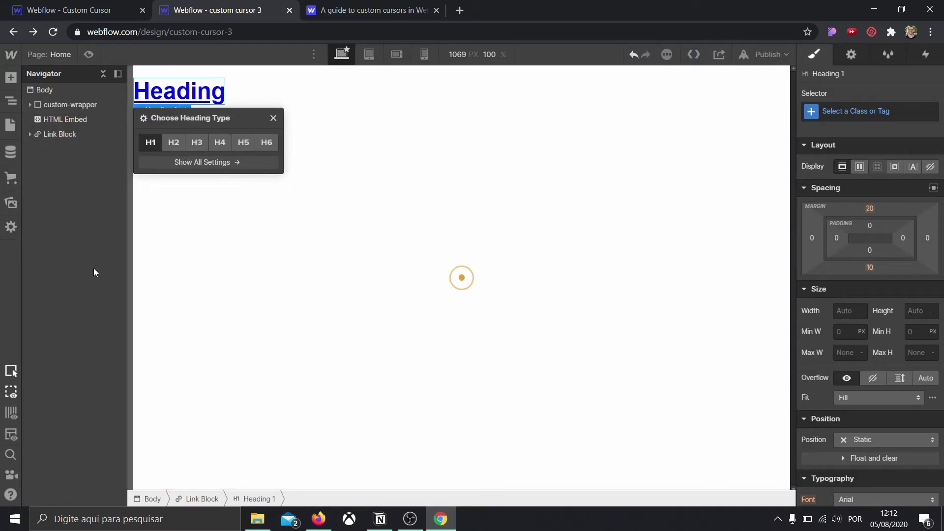
click(273, 119)
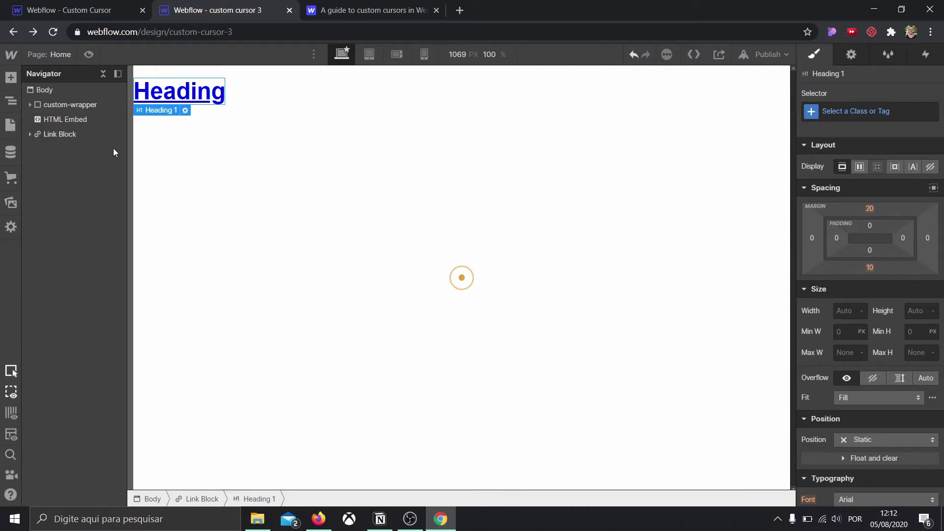
Step: Select the Link Block's All Links tag and set its cursor style to none
click(60, 134)
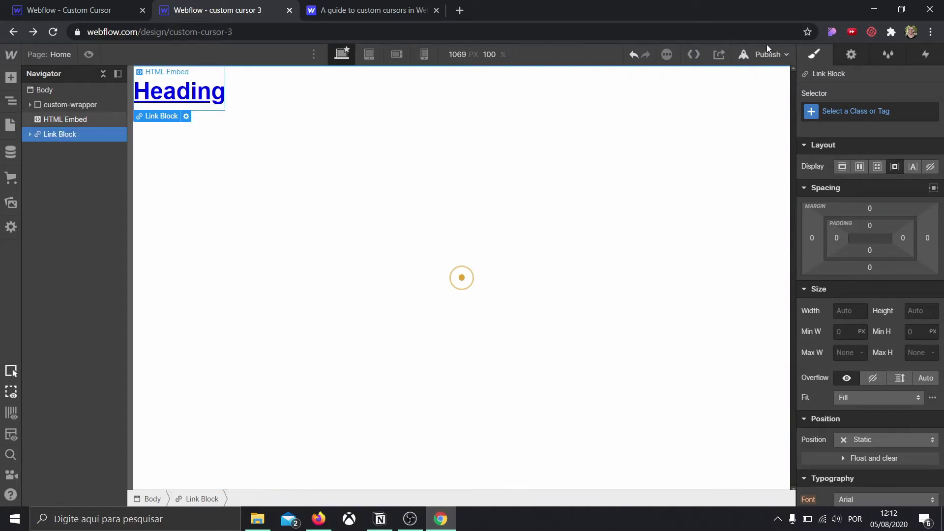
click(836, 111)
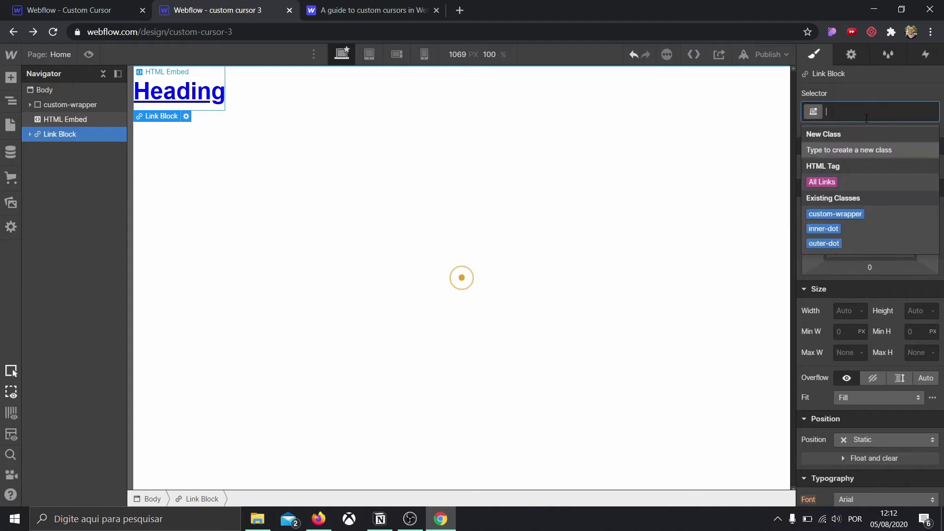
click(833, 181)
scroll(867, 196, down, 15)
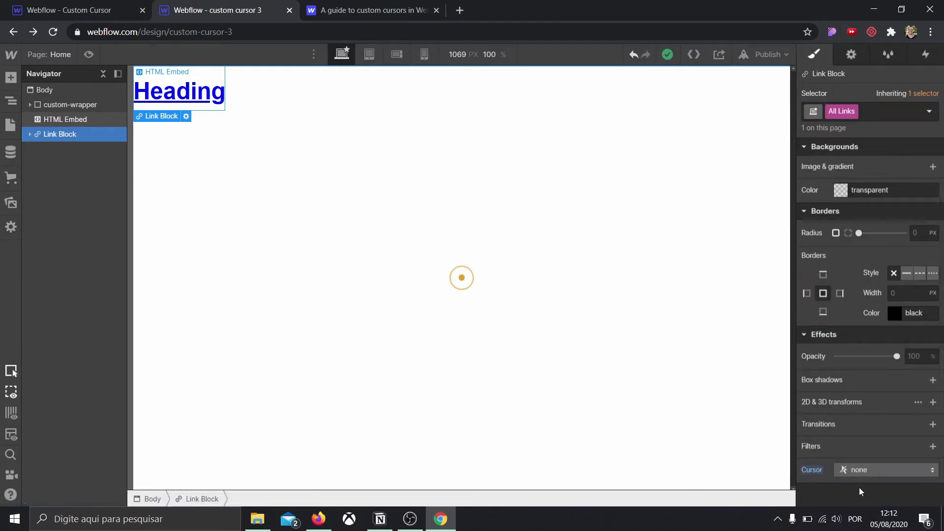
click(861, 471)
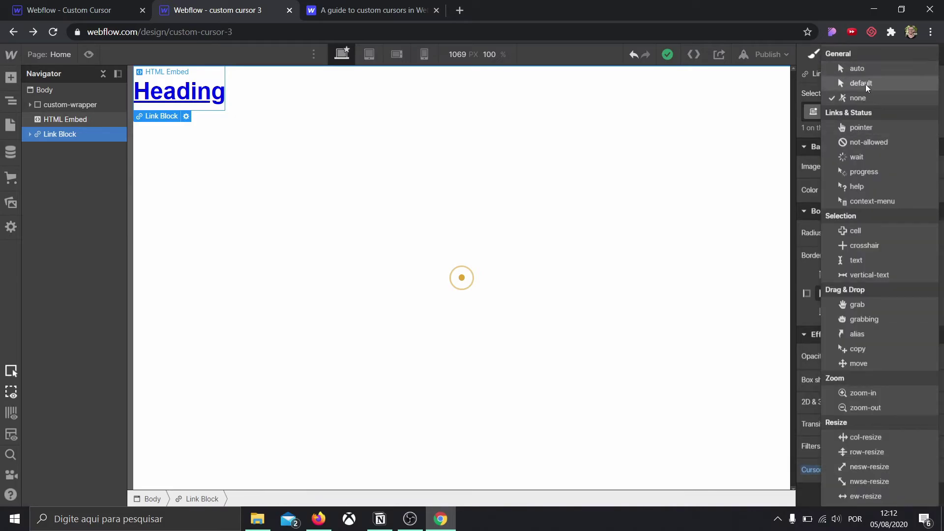
click(858, 98)
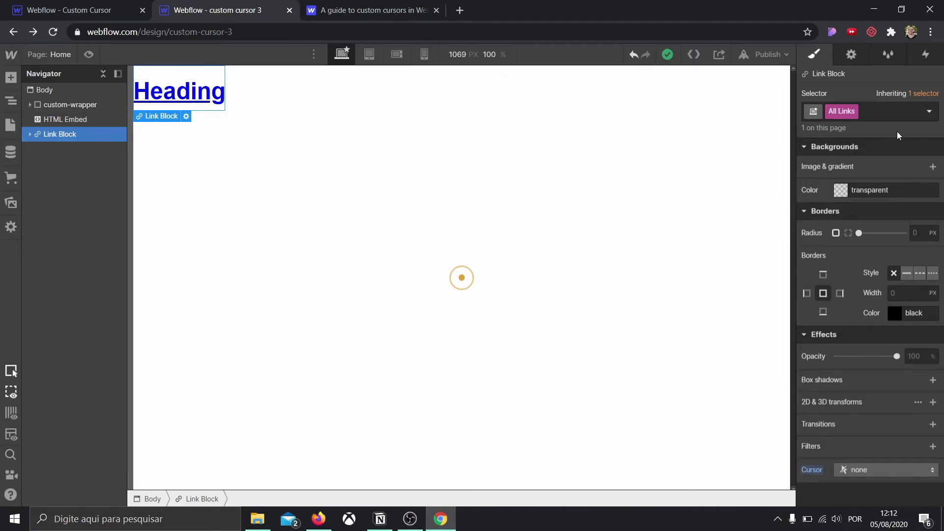
click(852, 54)
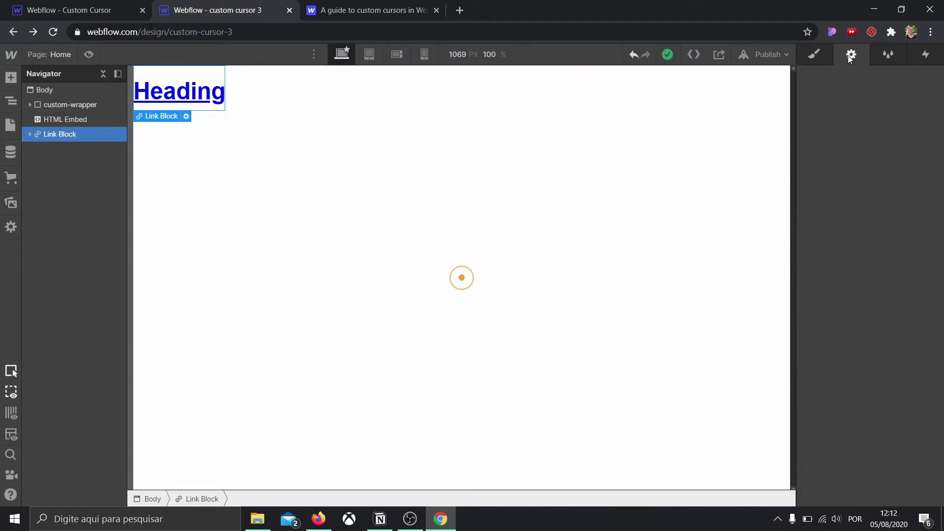
click(815, 54)
click(611, 175)
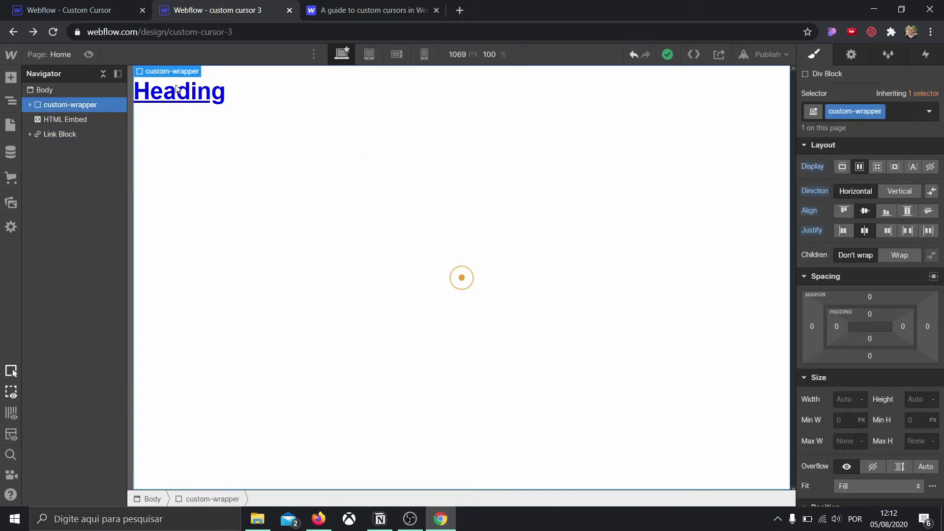
Step: Create the class Hover-link on the Link Block
click(69, 135)
click(870, 112)
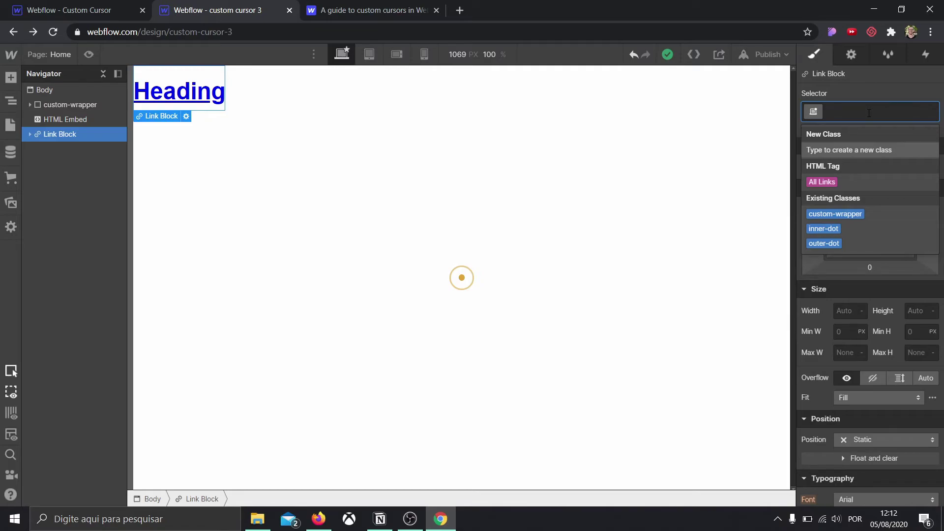
text(Hov)
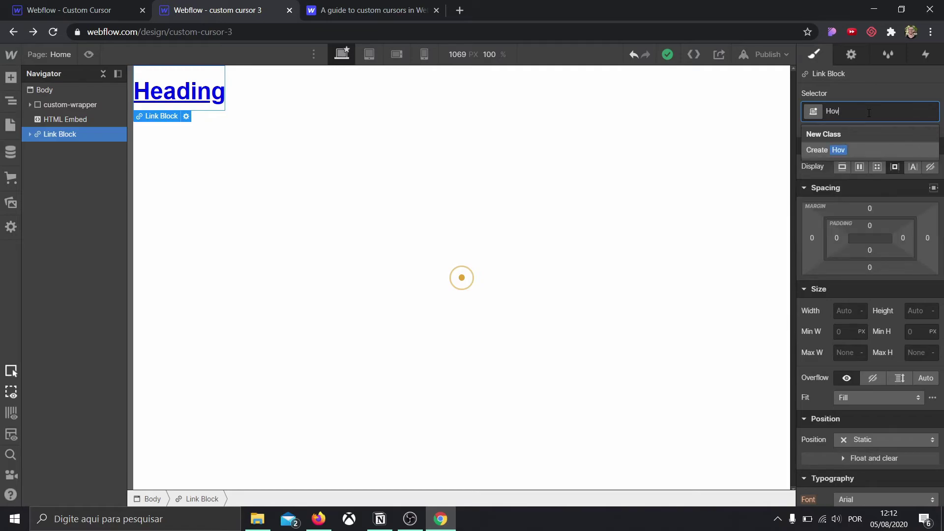
text(er-link)
key(Return)
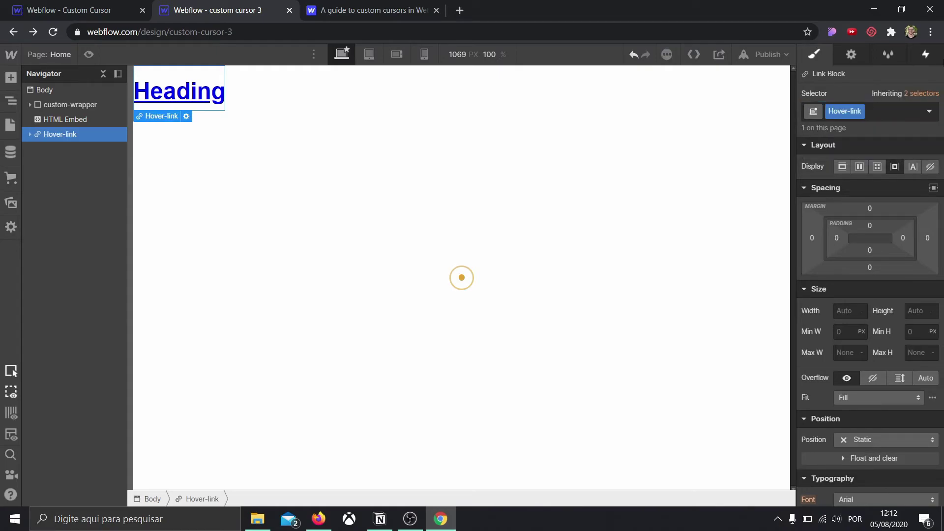
Step: Add a Mouse hover trigger to Hover-link with a new on-hover timed animation named Hover in
click(922, 55)
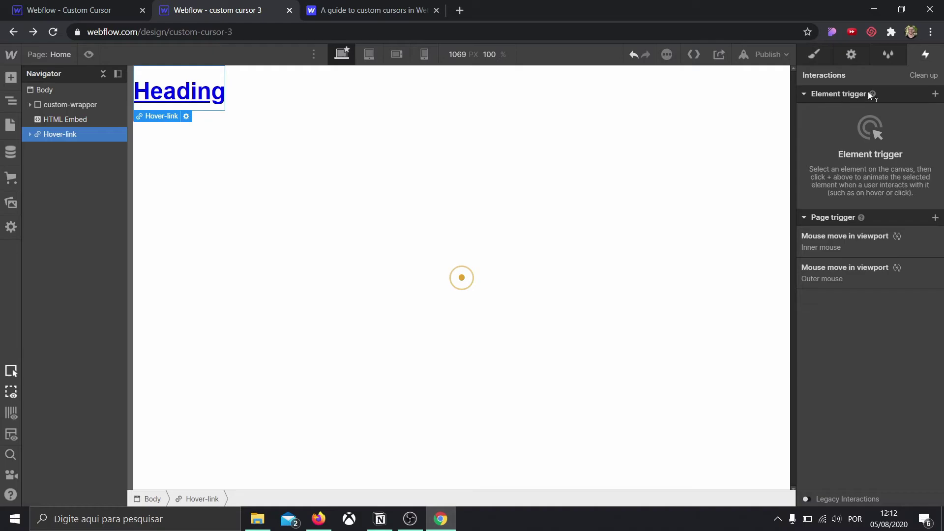
click(936, 94)
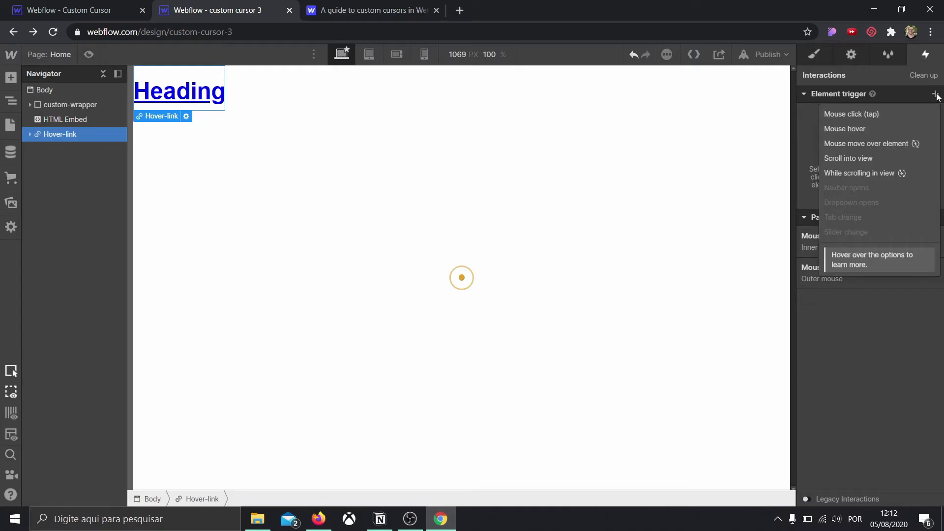
click(866, 129)
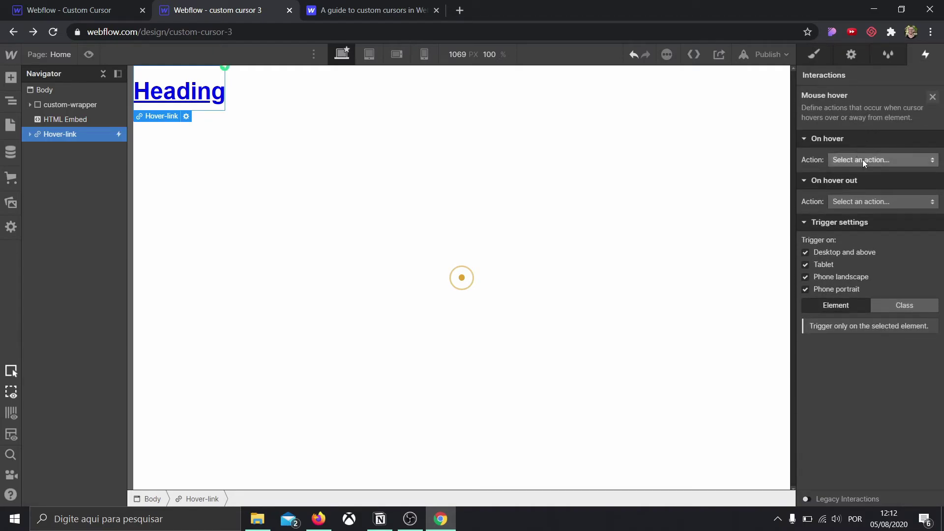
click(864, 160)
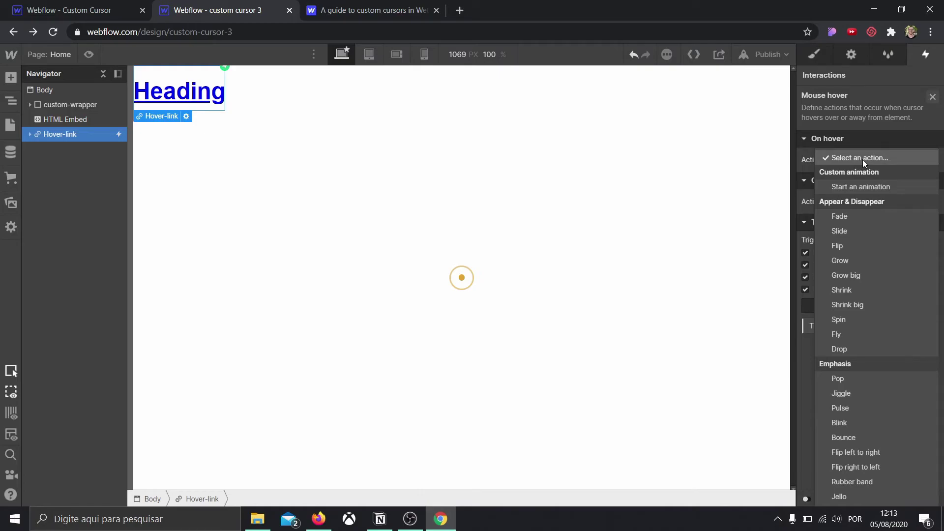
click(863, 190)
click(935, 180)
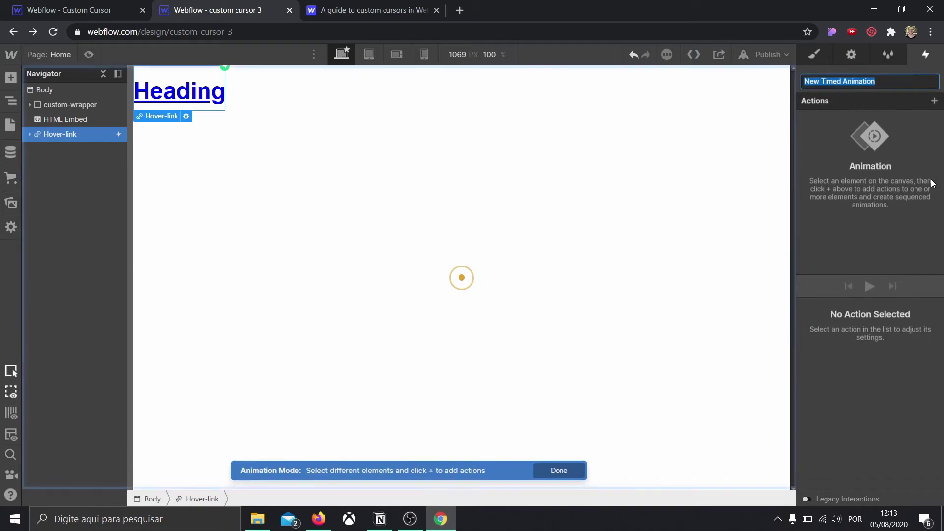
text(H)
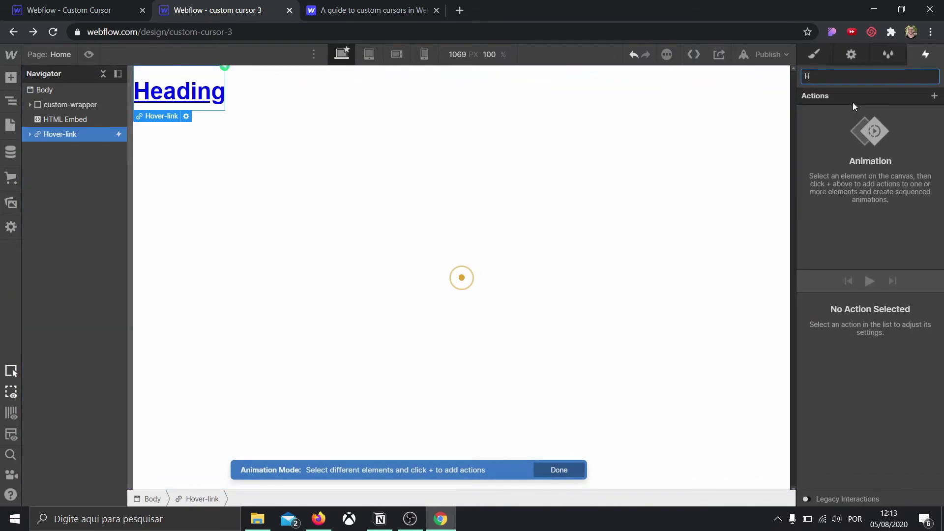
text(over in)
key(Return)
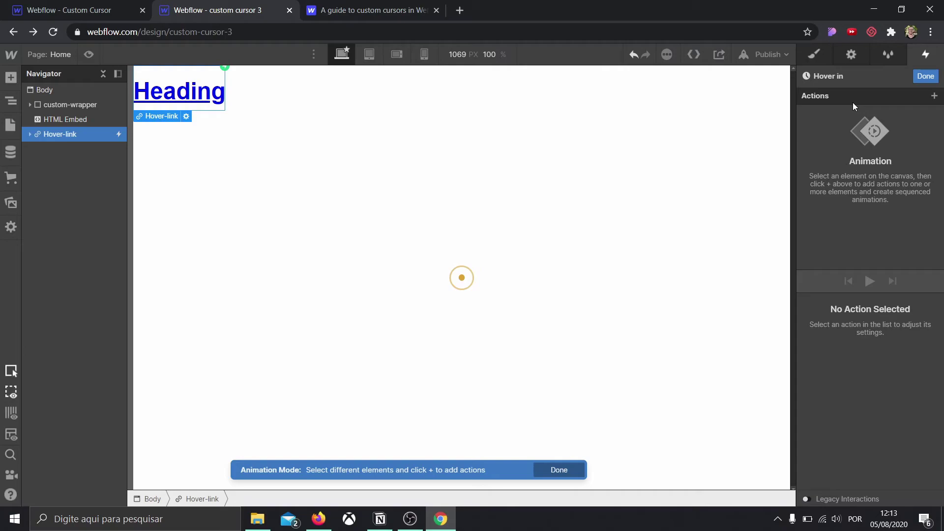
Step: Add a Size action to the Hover in animation and change its target to inner-dot
click(934, 97)
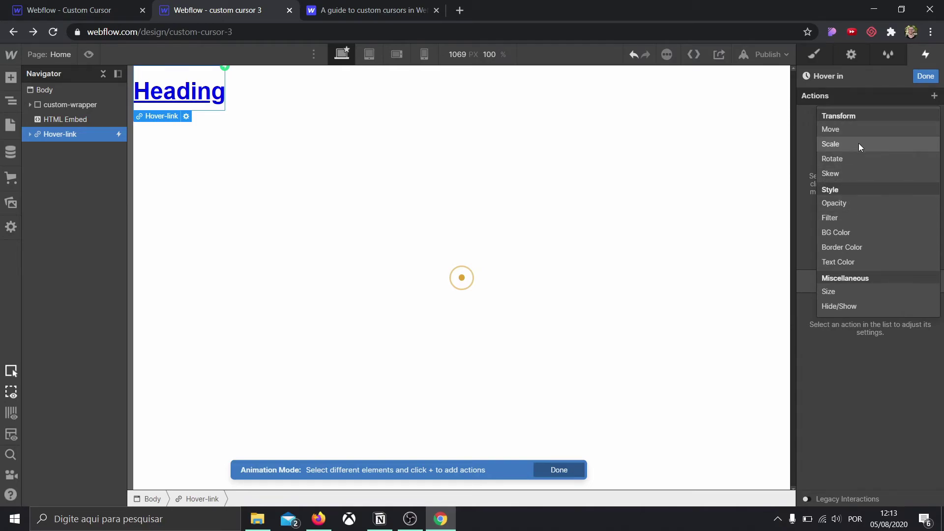
click(851, 293)
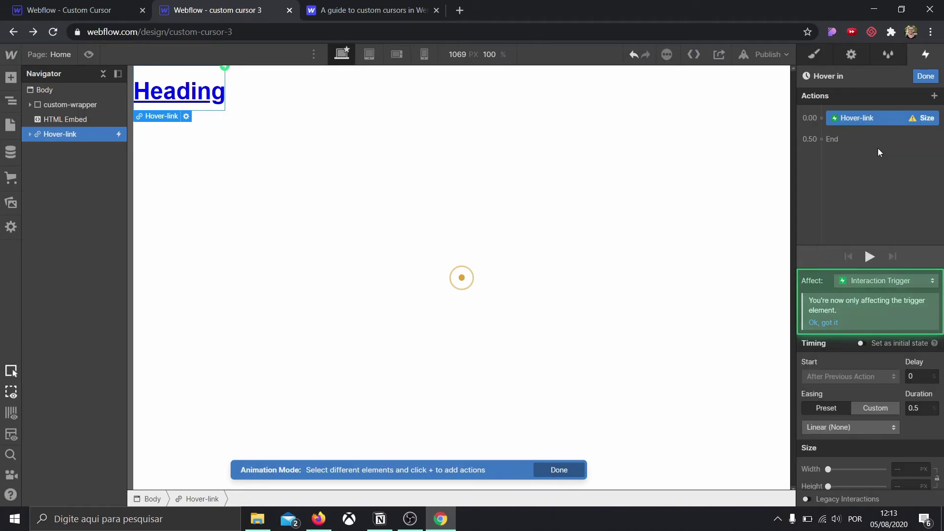
right_click(860, 120)
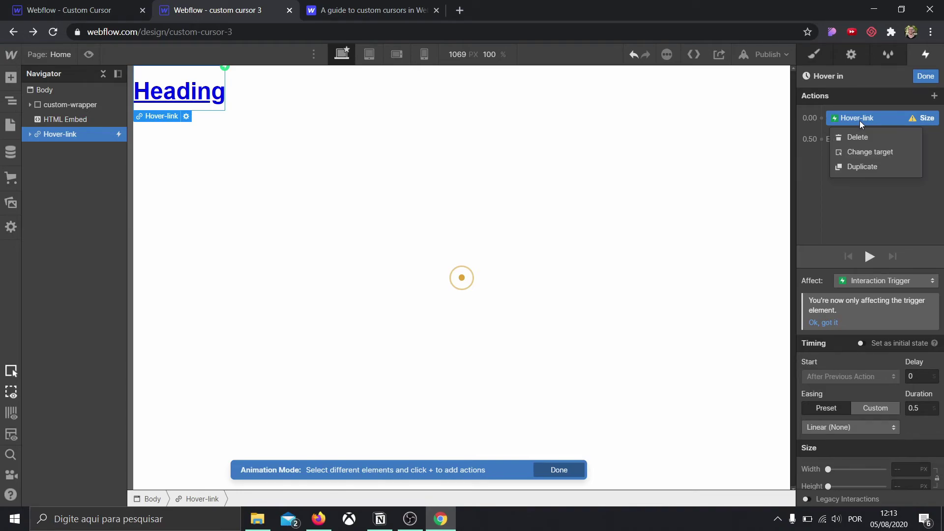
click(877, 155)
click(29, 105)
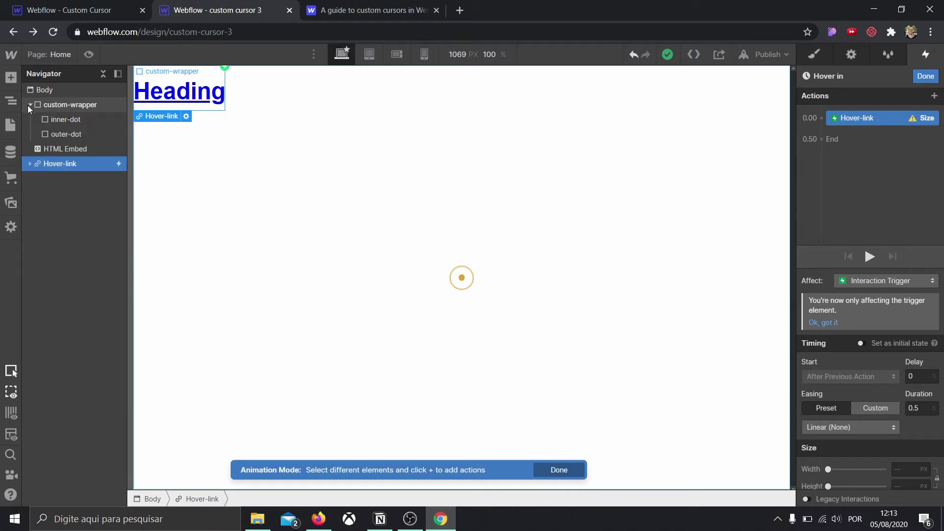
right_click(863, 118)
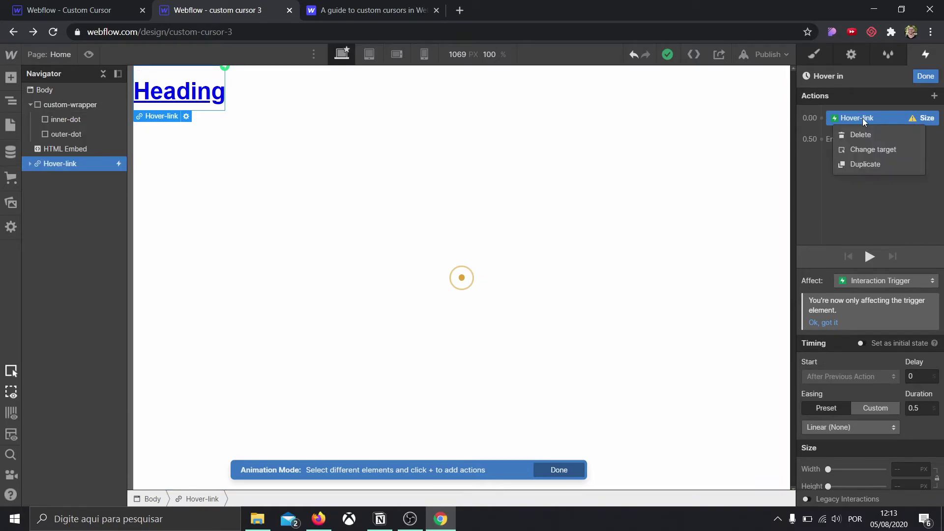
click(892, 152)
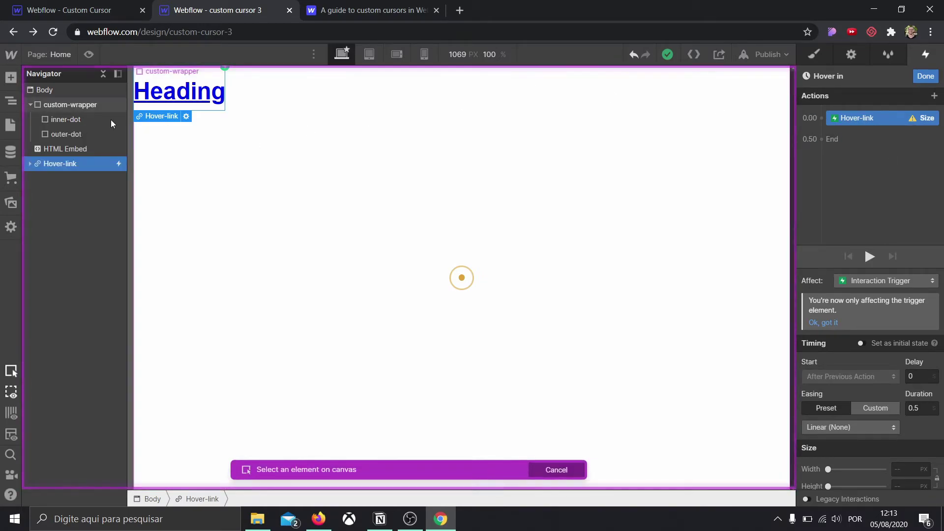
click(59, 120)
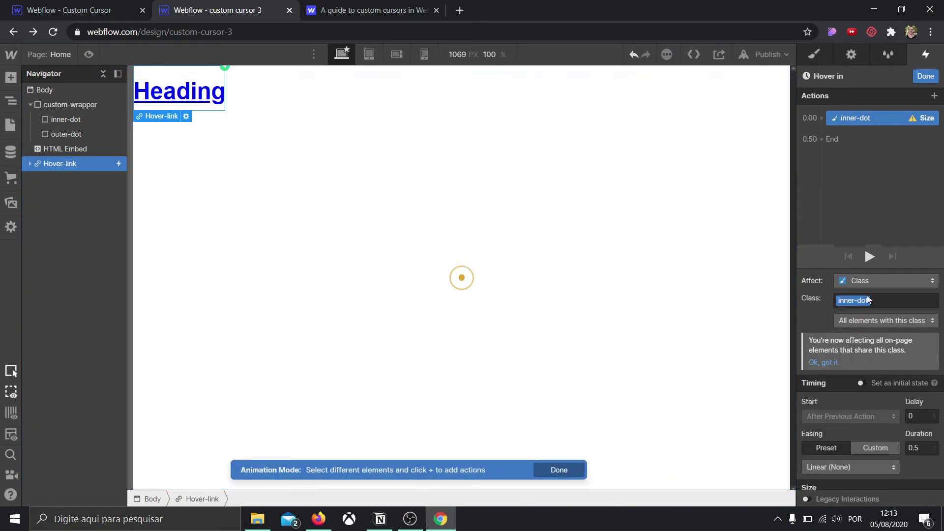
Step: Set the inner-dot Size action's width and height to 40 px
scroll(924, 340, down, 1)
click(902, 459)
text(40)
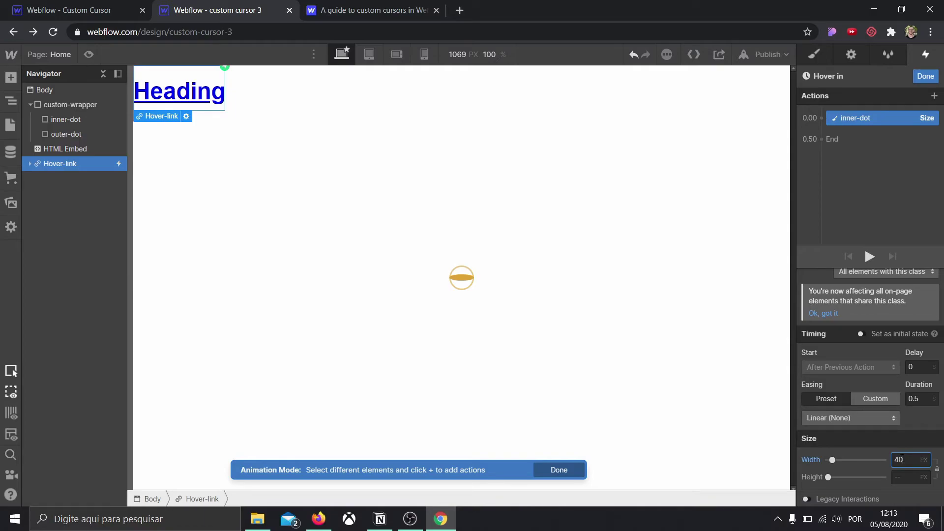
text(40)
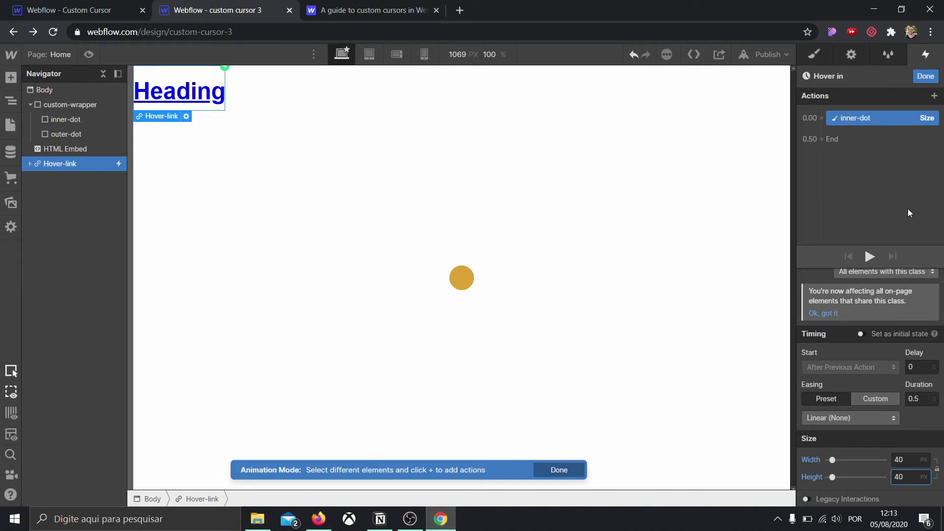
Step: Add an Opacity action at 0.00 s alongside the Size action and change its target to inner-dot
click(821, 119)
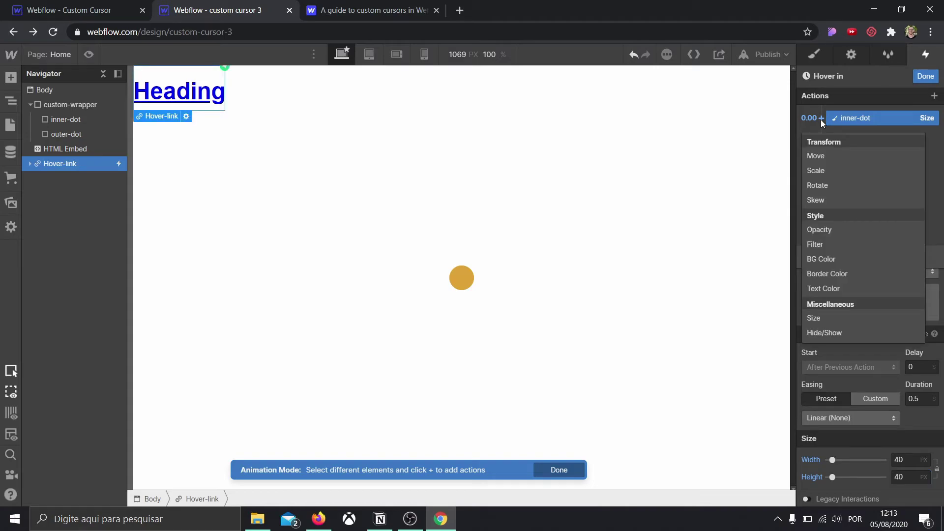
click(837, 231)
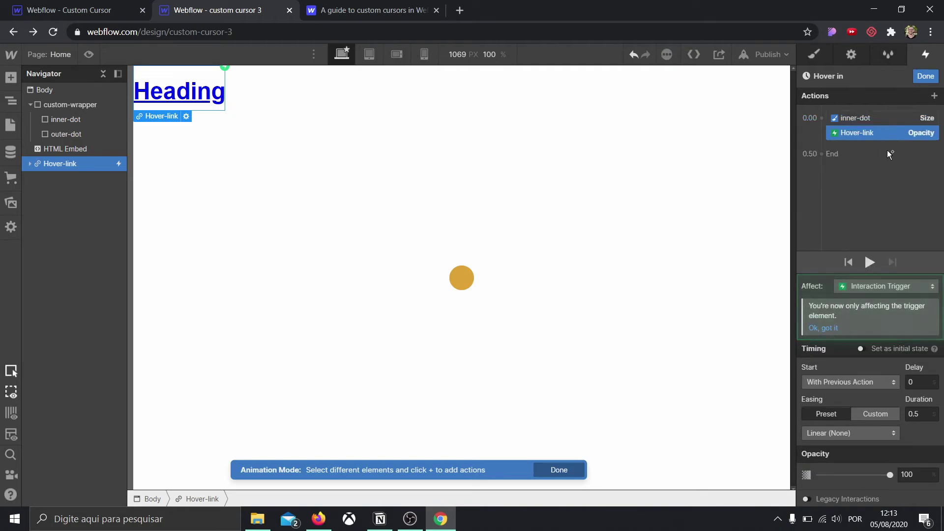
right_click(886, 132)
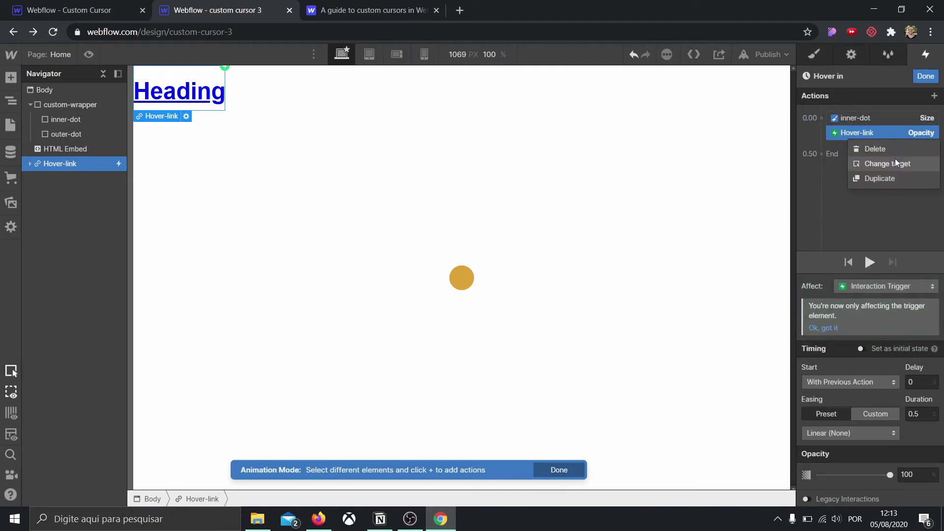
click(895, 159)
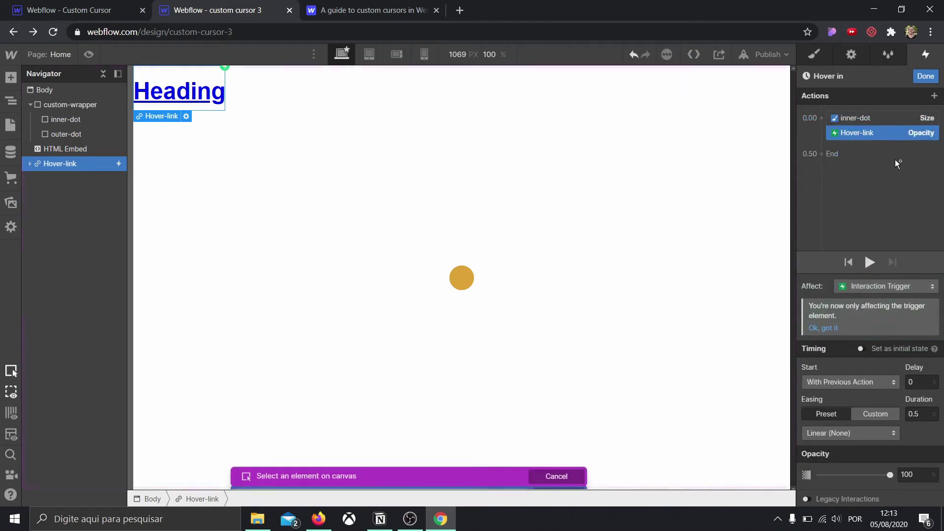
click(70, 121)
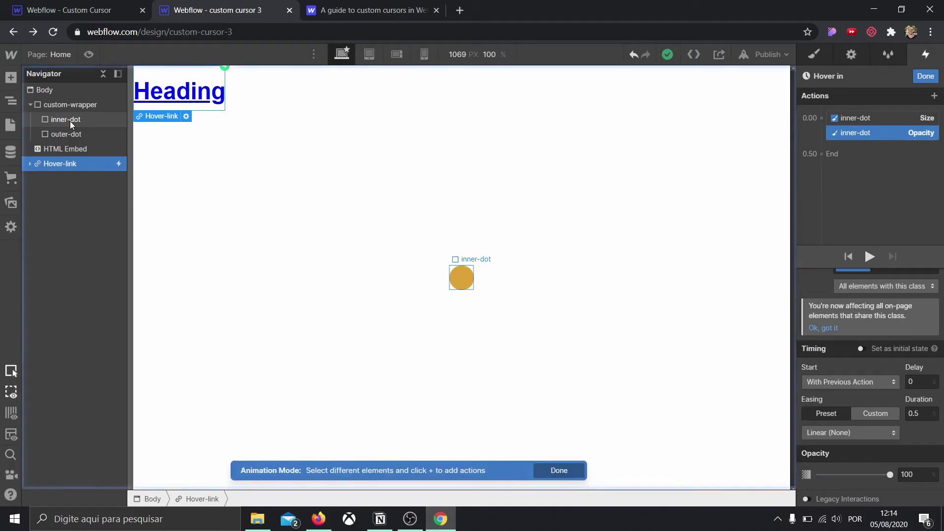
Step: Set the opacity of the inner-dot Opacity action to 60
click(911, 170)
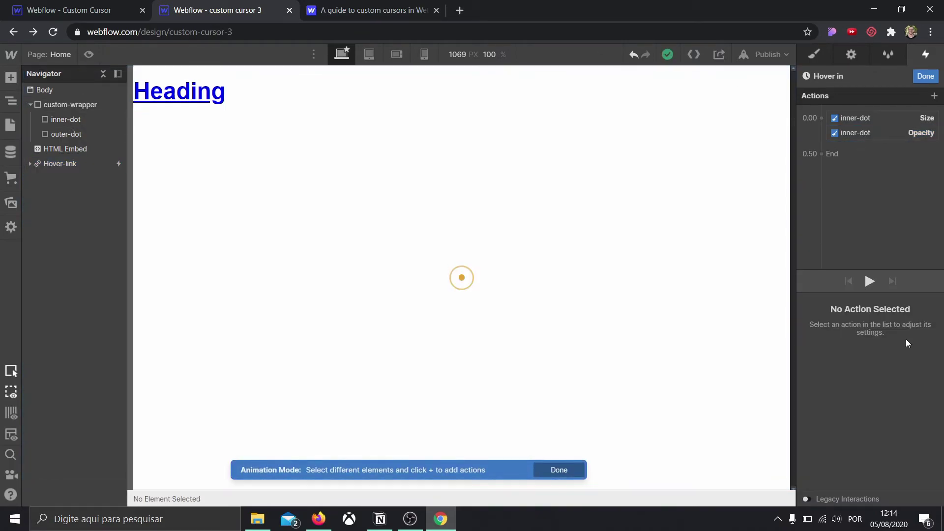
click(876, 131)
click(907, 475)
double_click(910, 474)
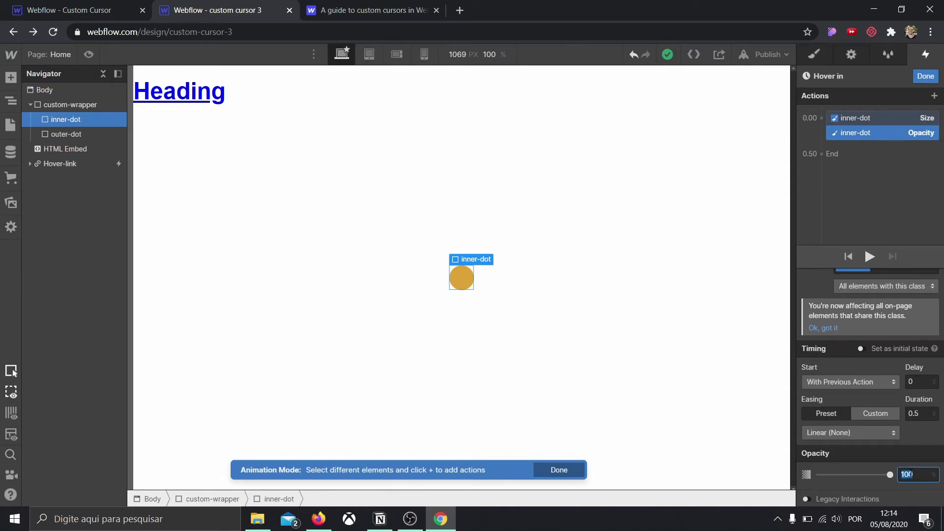
text(60)
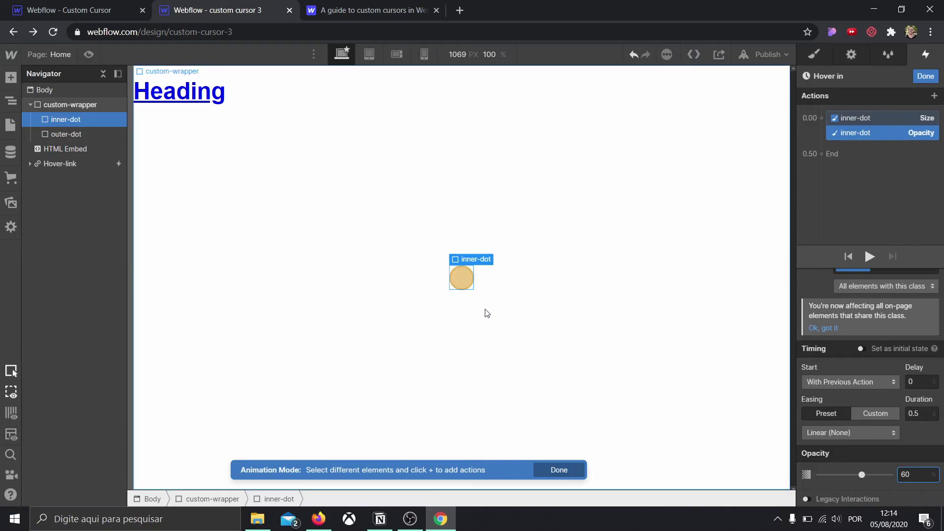
Step: Add another Opacity action at 0.00 s in the Hover in animation and change its target to outer-dot
click(821, 118)
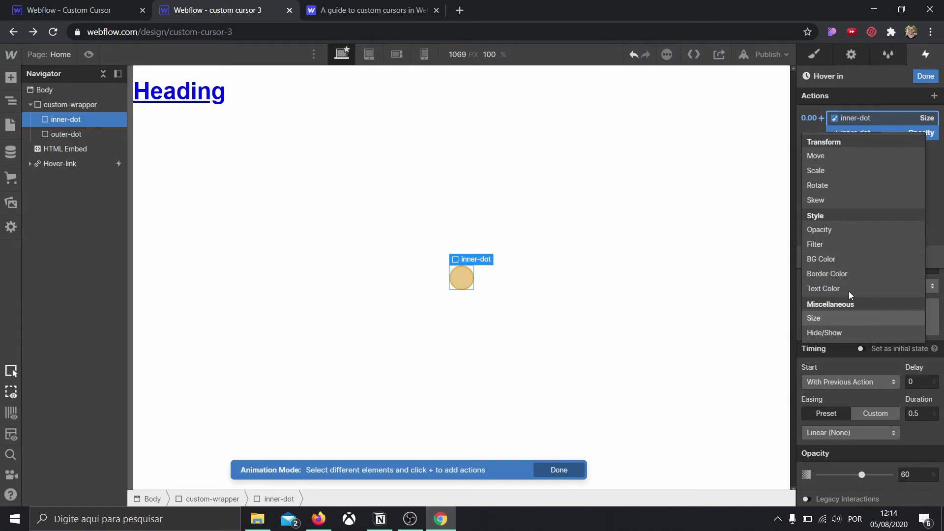
click(849, 228)
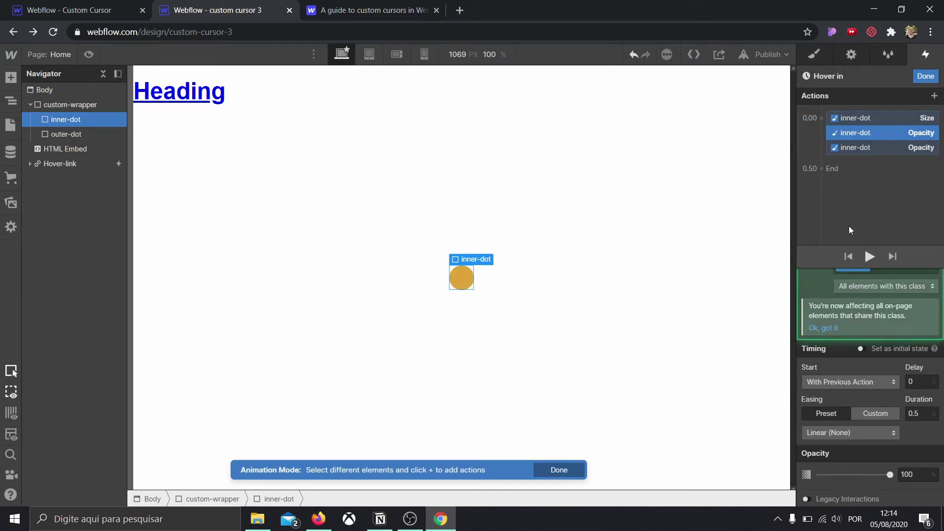
click(865, 148)
right_click(864, 148)
click(886, 179)
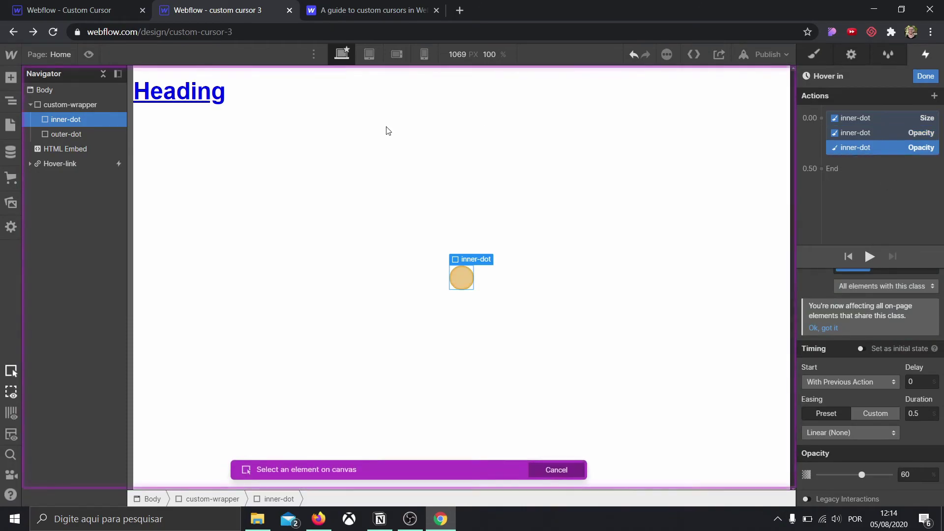
click(59, 134)
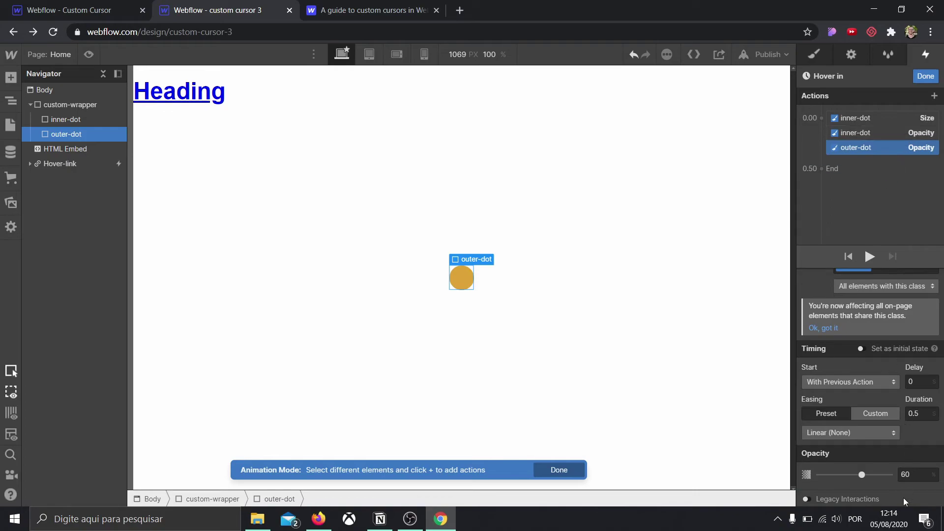
Step: Set the outer-dot Opacity action to opacity 0, Ease easing and a duration of 0.2 s
click(908, 474)
text(0)
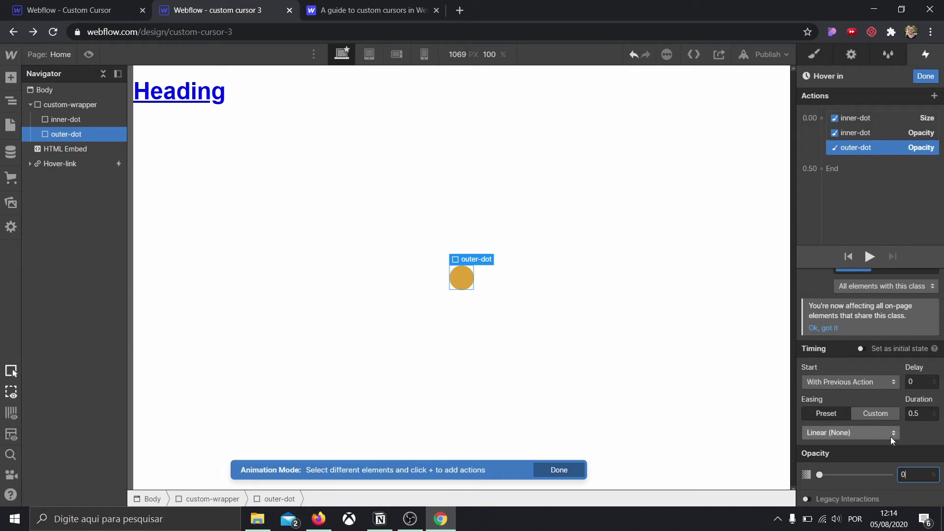
click(851, 432)
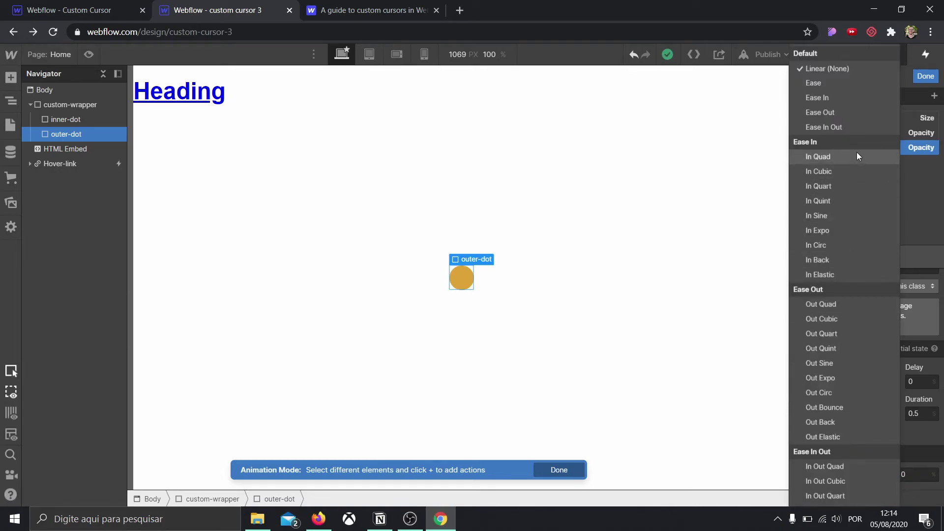
click(818, 82)
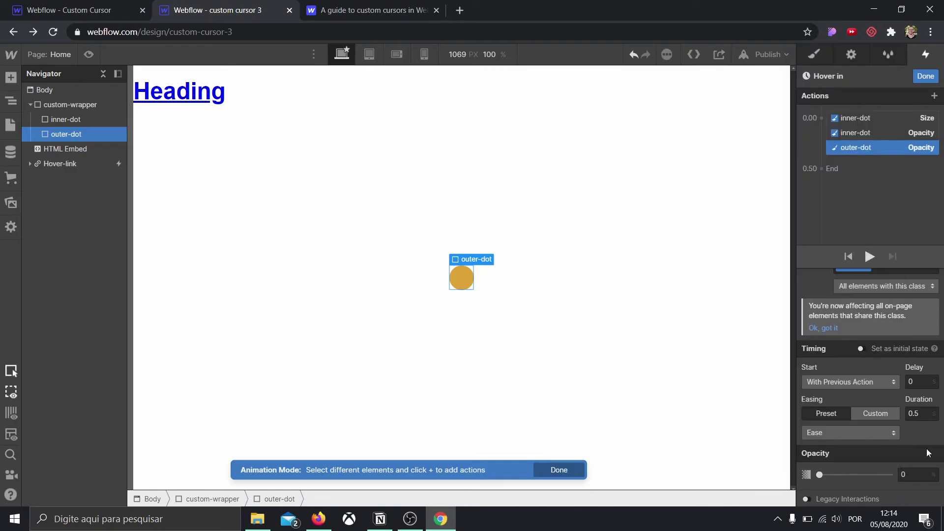
click(924, 416)
Step: Give the inner-dot Opacity action in the Hover in animation Ease easing and a duration of 0.2 s
click(881, 134)
click(851, 433)
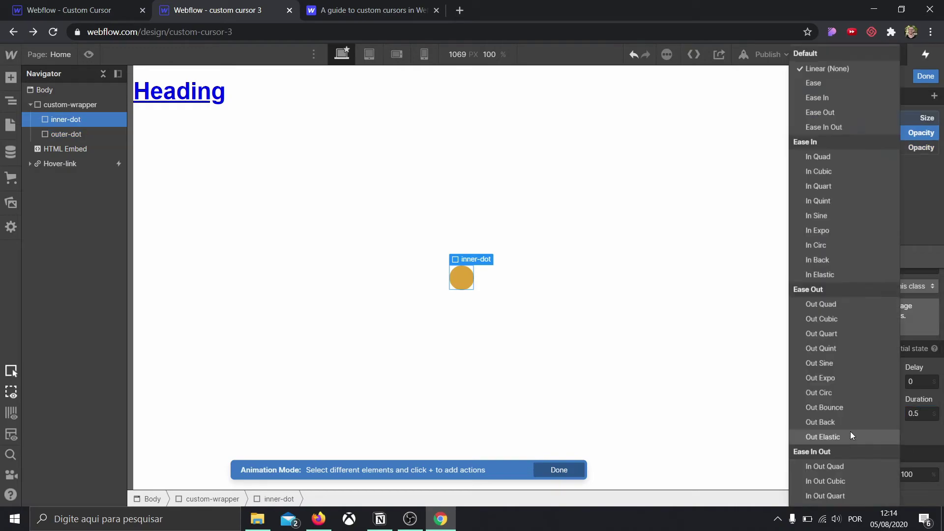
click(820, 82)
double_click(923, 416)
text(2)
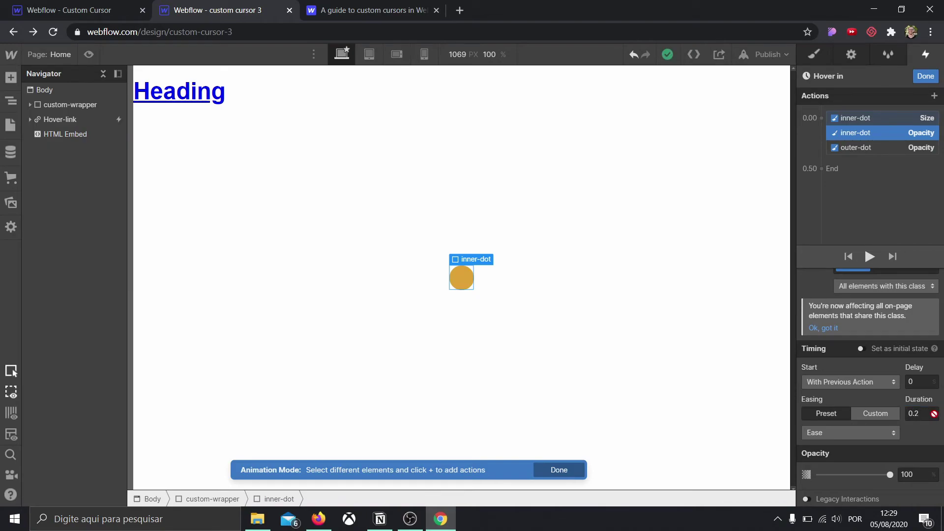
click(923, 408)
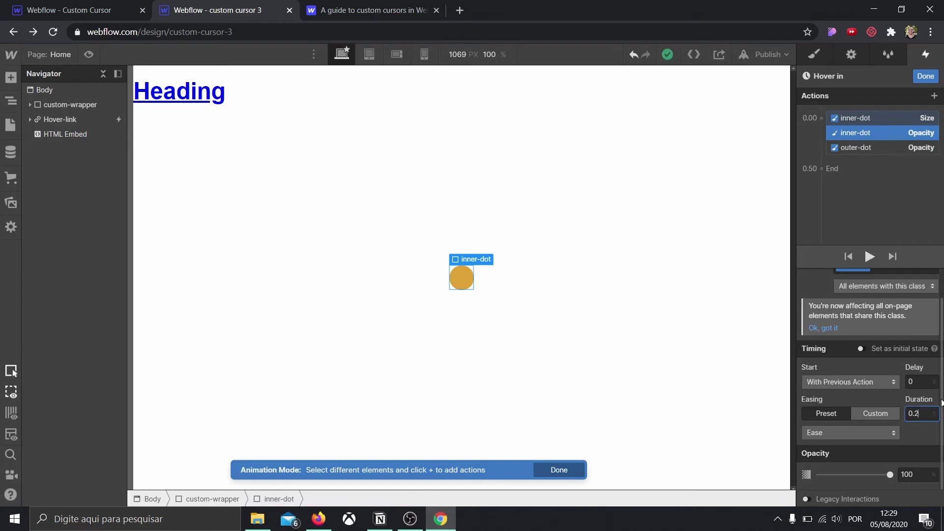
Step: Set the opacity of the inner-dot Opacity action to 40 and review the three Hover in actions
drag(891, 475, 844, 476)
click(914, 473)
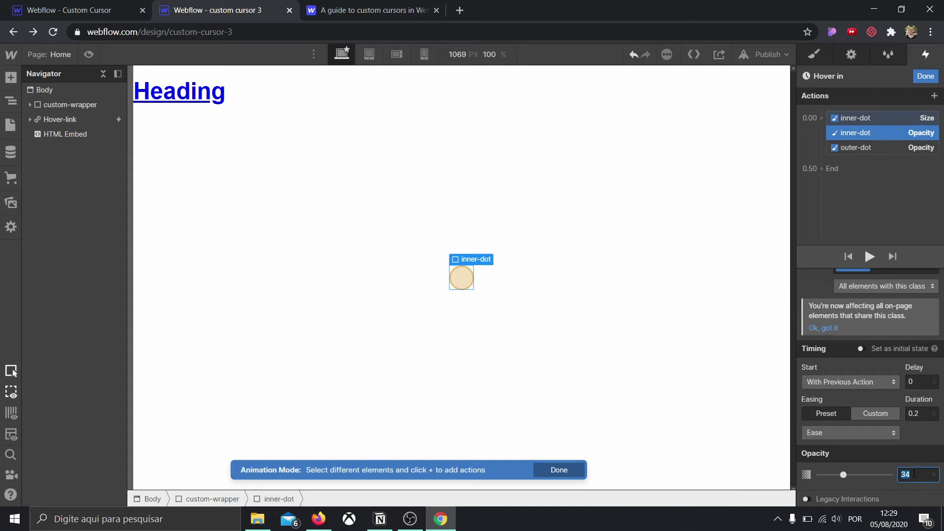
text(40)
click(886, 116)
click(874, 131)
click(868, 150)
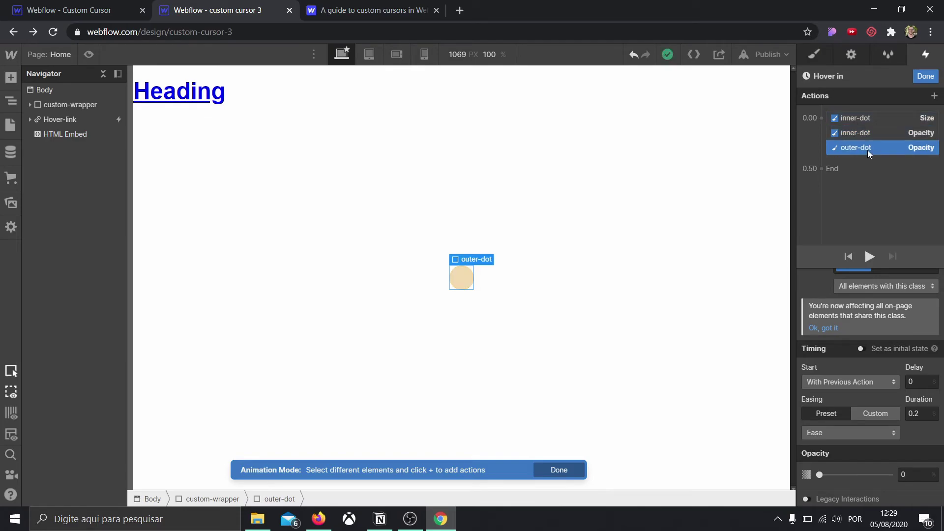
Step: Finish the Hover in animation and create a timed animation for hovering out, named "Hover out"
click(930, 78)
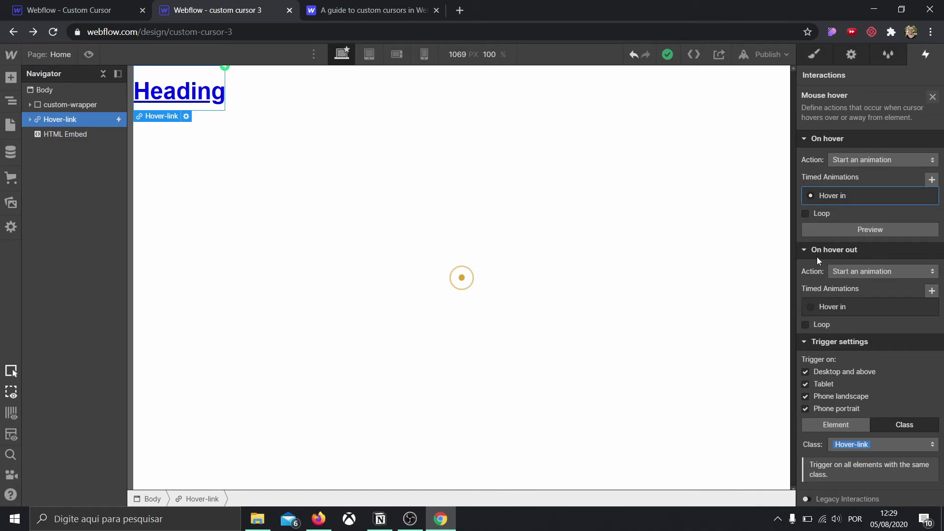
click(932, 291)
scroll(935, 294, down, 1)
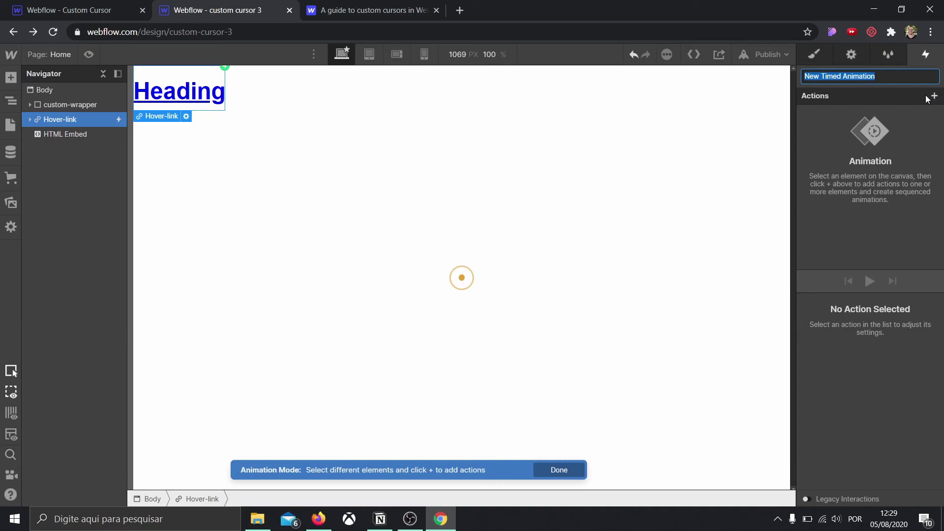
text(Hover out)
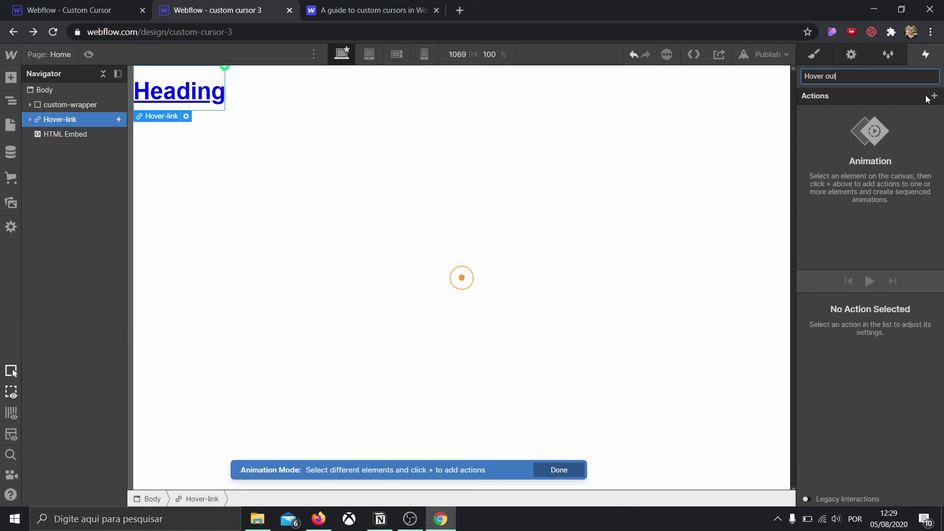
key(Return)
Step: Add an Opacity action to the Hover out animation and change its target to inner-dot
click(933, 96)
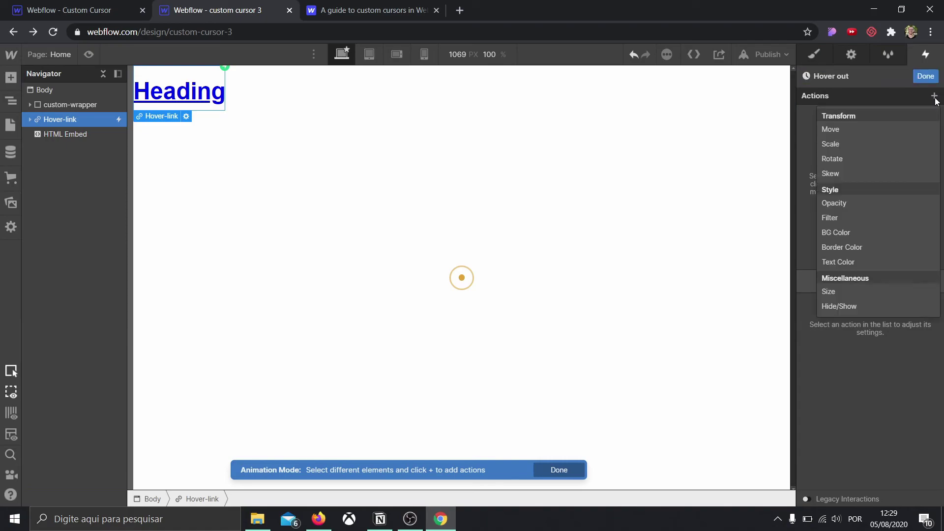
click(839, 206)
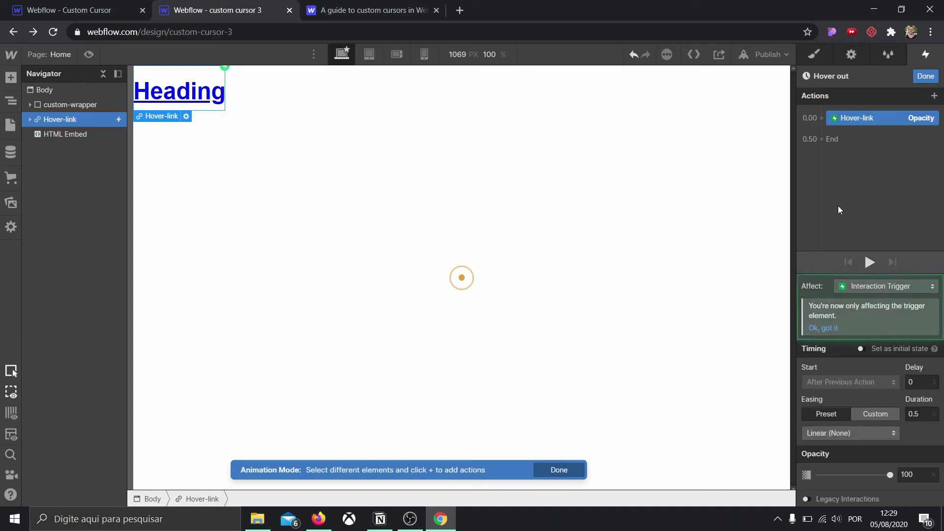
right_click(902, 116)
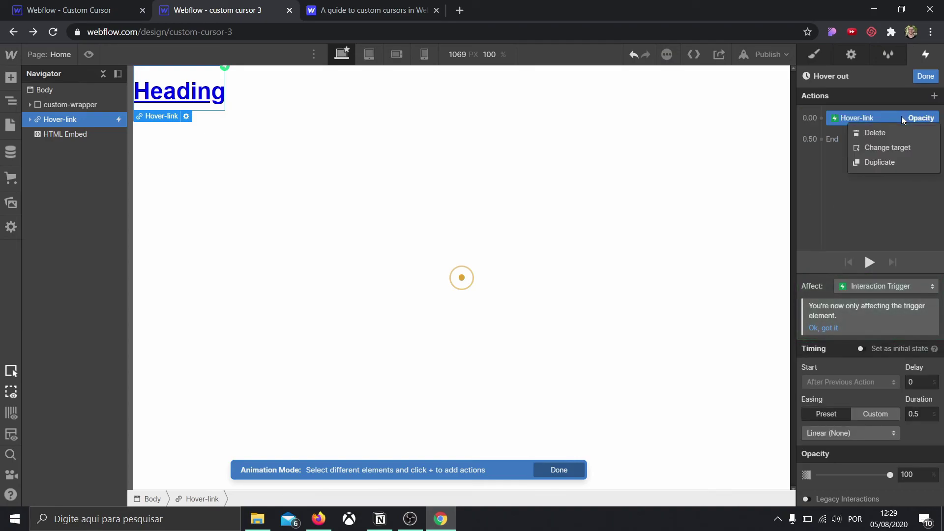
click(896, 146)
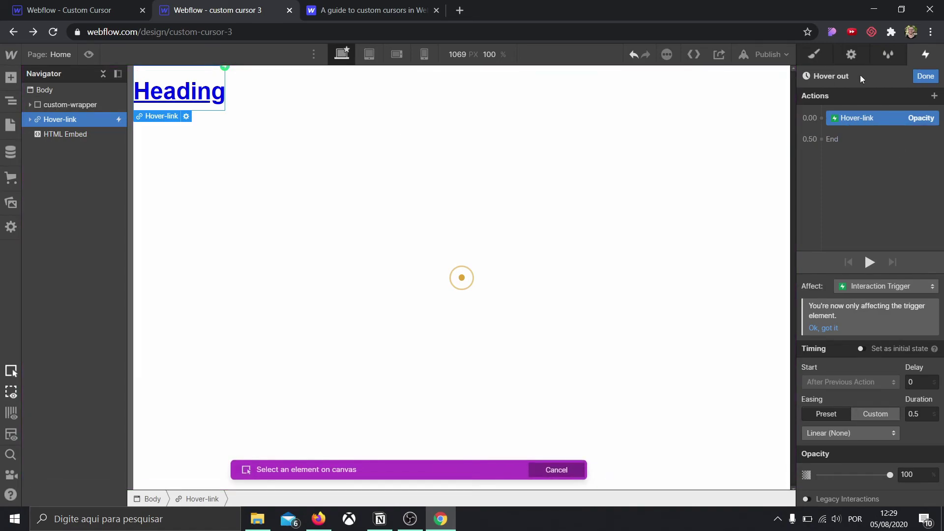
key(Escape)
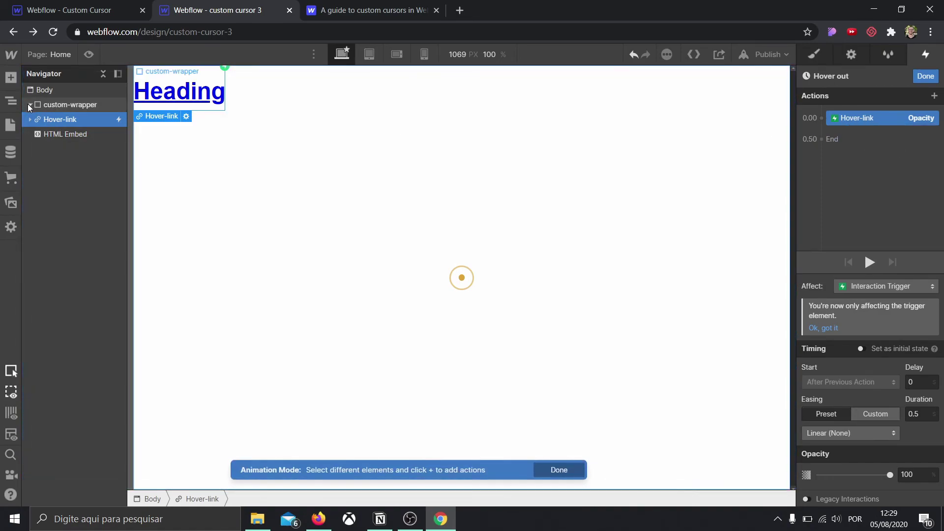
click(29, 105)
right_click(886, 112)
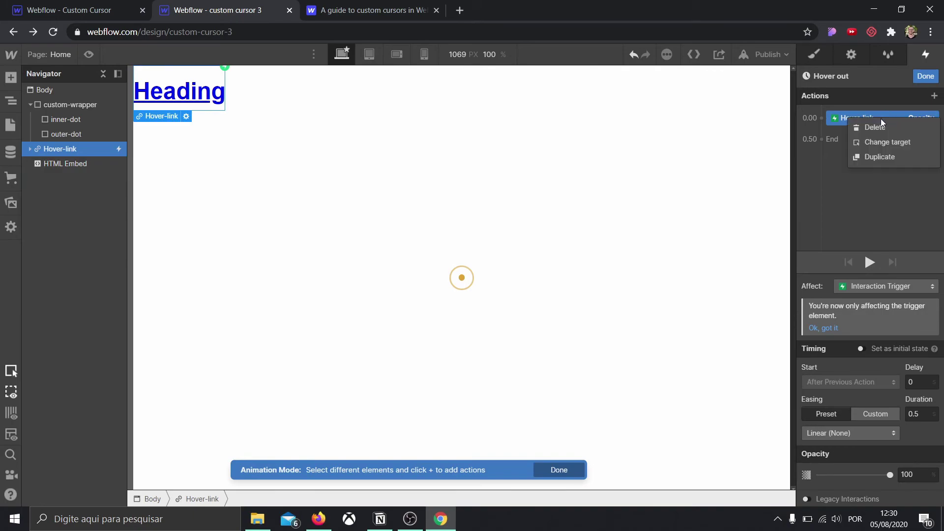
click(882, 139)
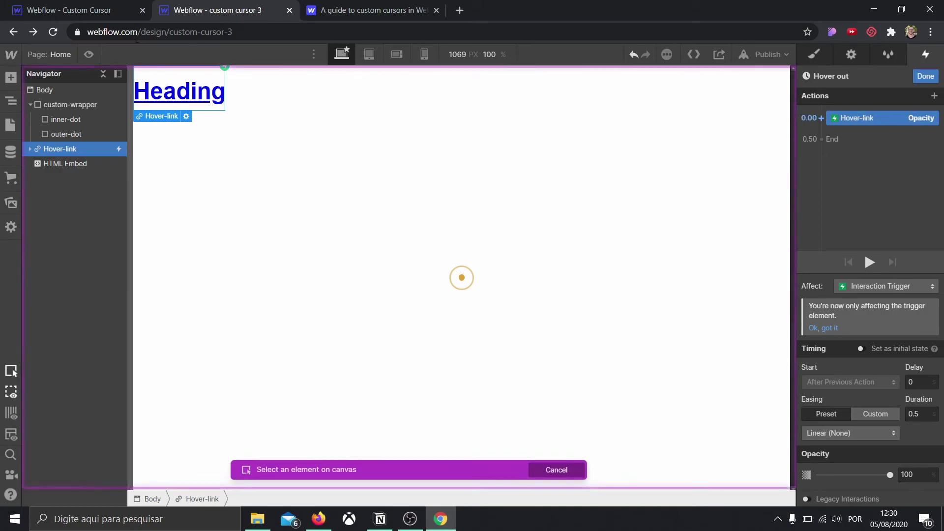
click(73, 120)
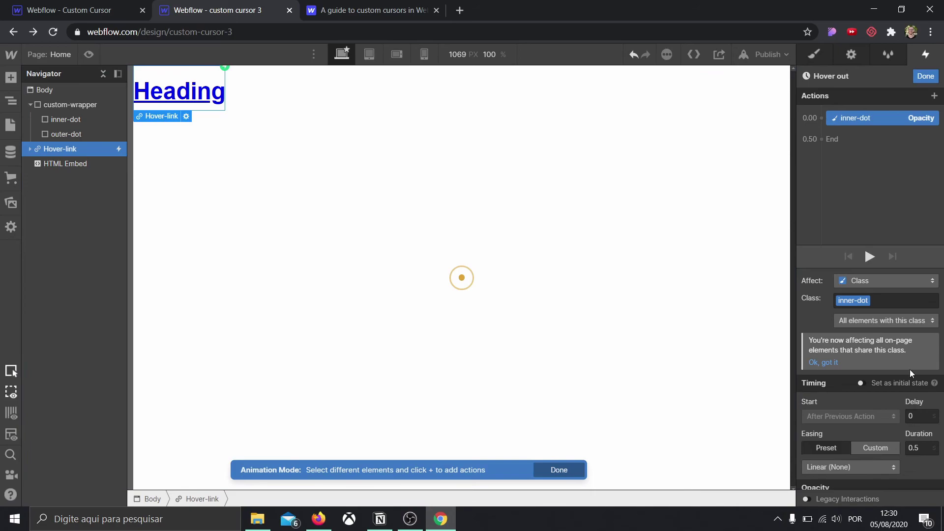
Step: Set the opacity of the inner-dot Opacity action in the Hover out animation to 100
scroll(898, 473, down, 1)
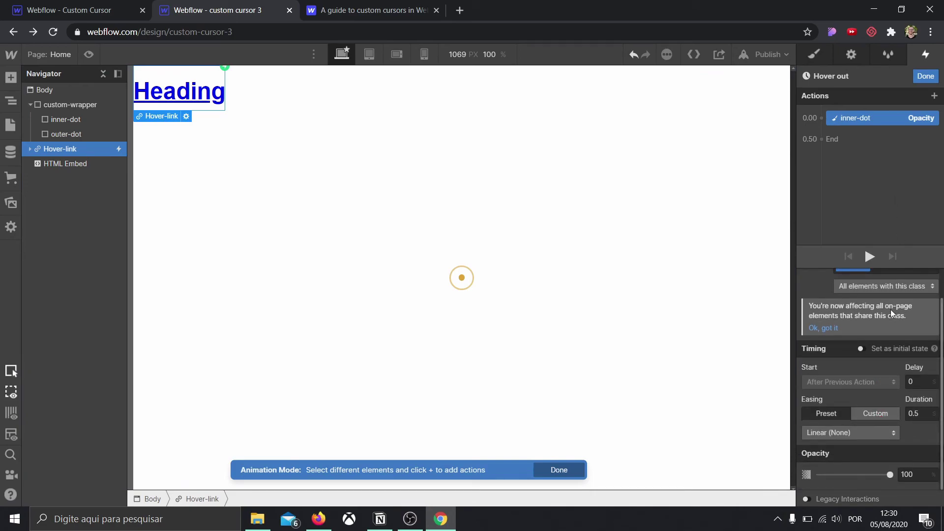
click(911, 474)
text(100)
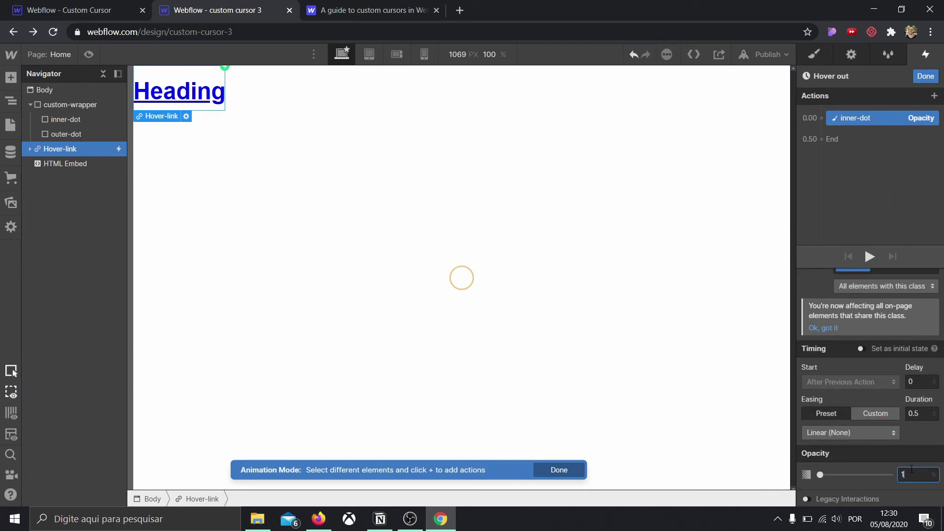
Step: Add a Size action at 0.00 s in the Hover out animation and change its target to inner-dot
click(821, 117)
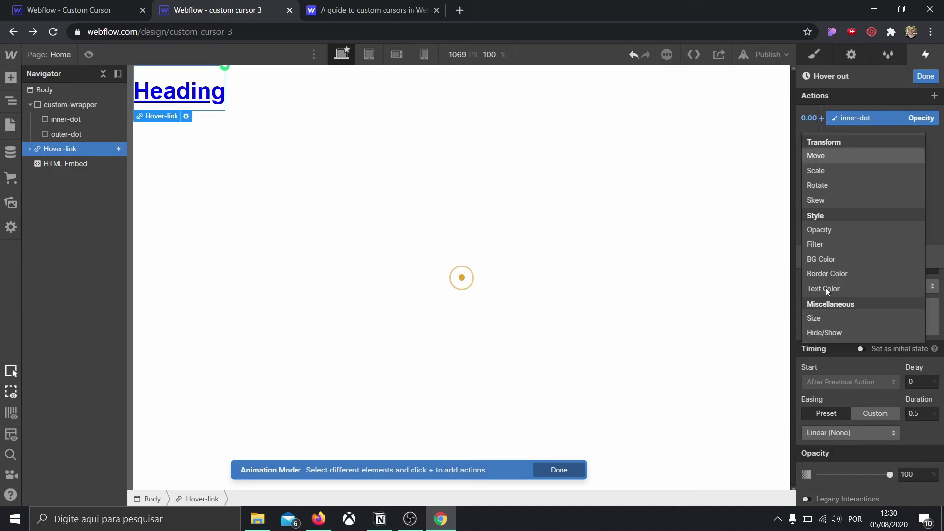
click(842, 318)
right_click(876, 134)
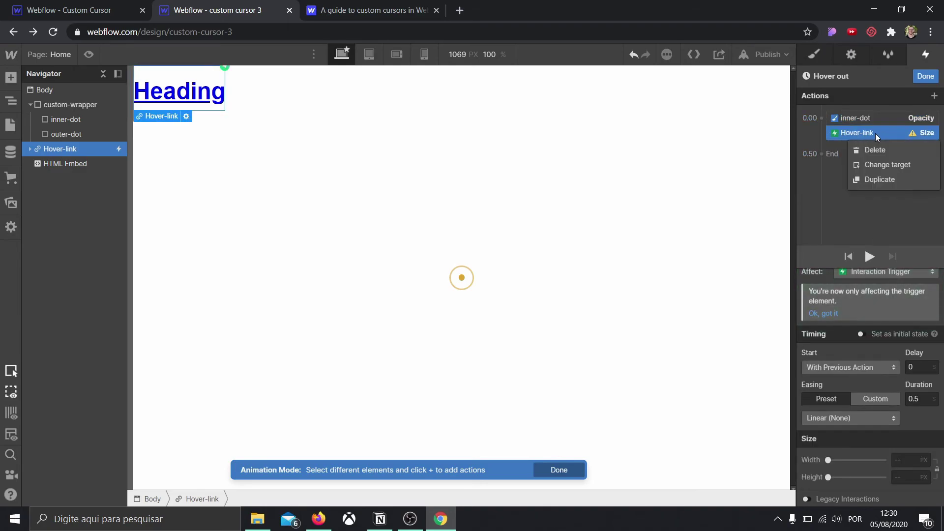
click(885, 164)
click(868, 115)
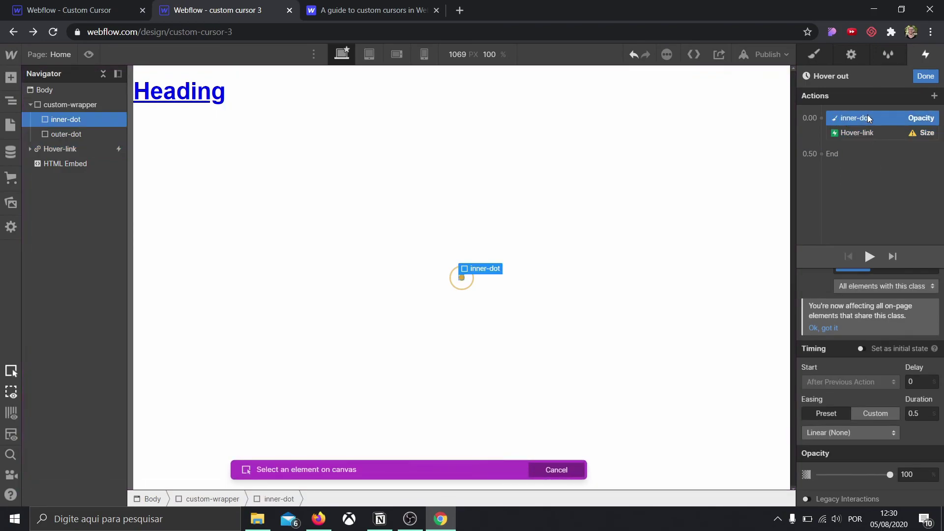
click(863, 131)
right_click(864, 131)
click(889, 164)
click(59, 121)
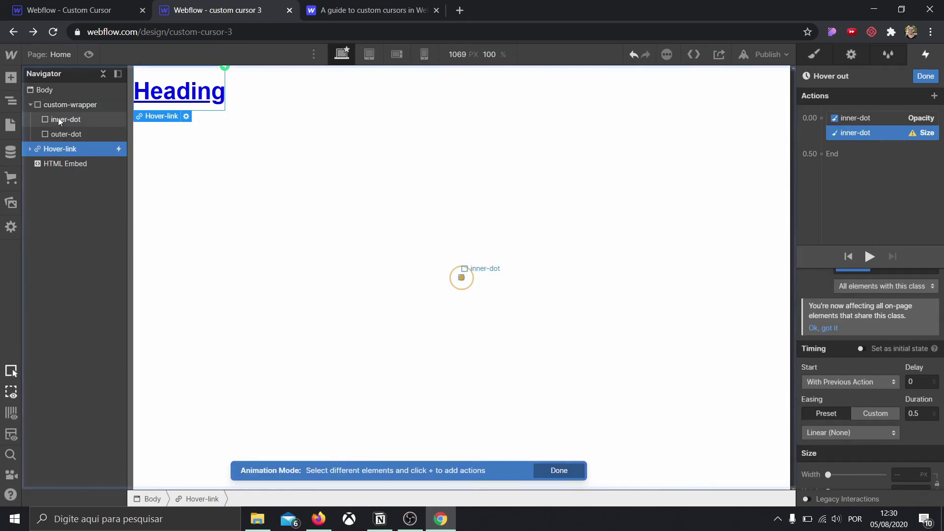
Step: Set the width and height of the inner-dot Size action in the Hover out animation to 10 px
scroll(888, 382, down, 1)
click(910, 459)
text(10)
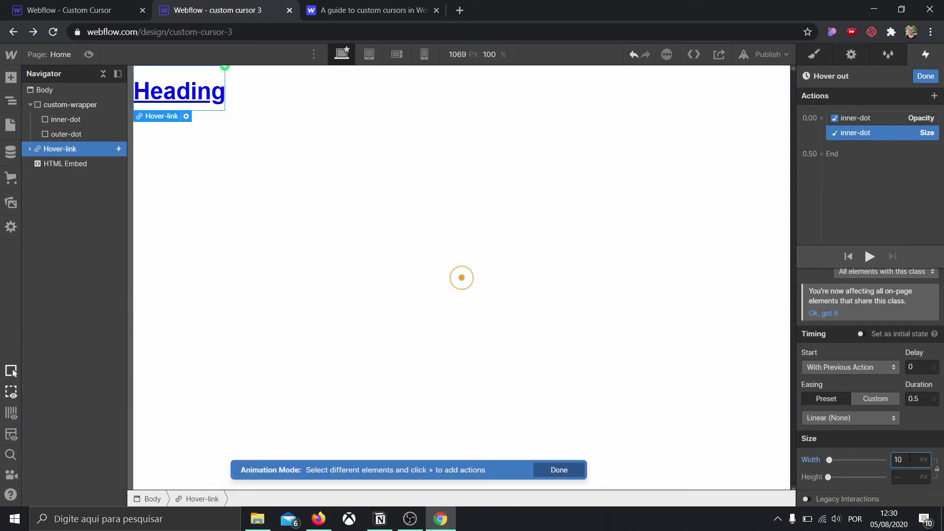
click(907, 479)
text(10)
Step: Add another Opacity action at 0.00 s in the Hover out animation and change its target to outer-dot
click(822, 118)
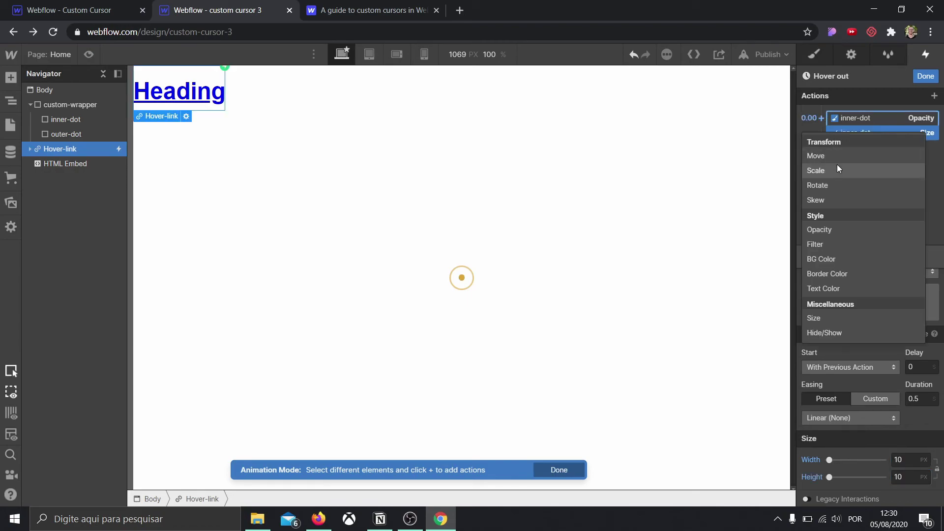
click(845, 225)
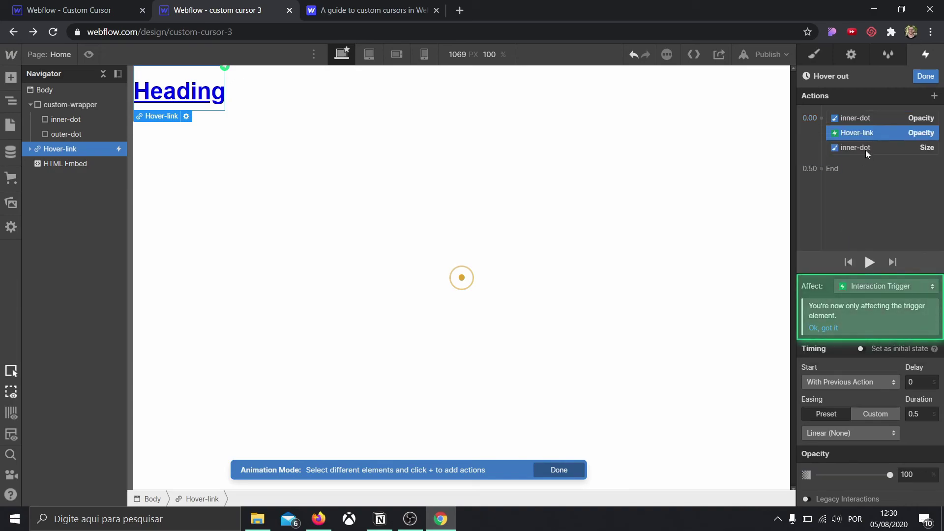
right_click(869, 134)
click(894, 166)
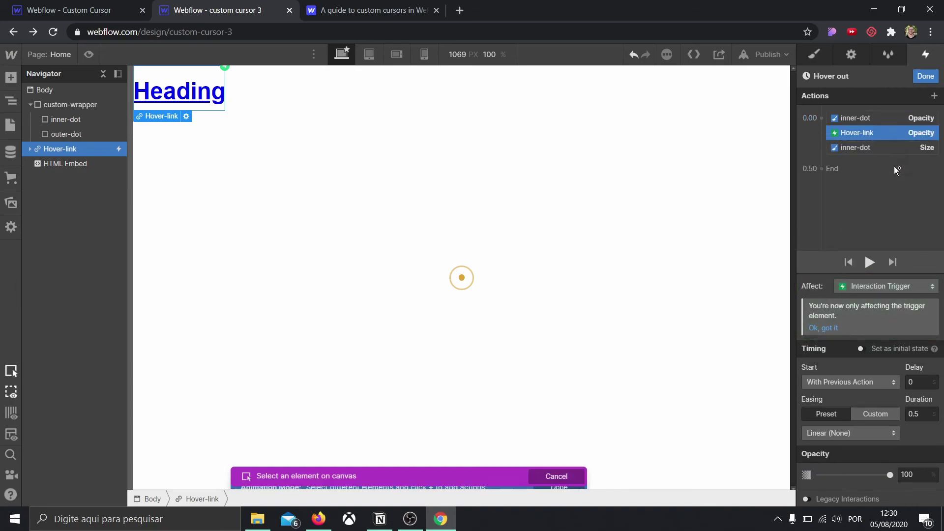
click(78, 133)
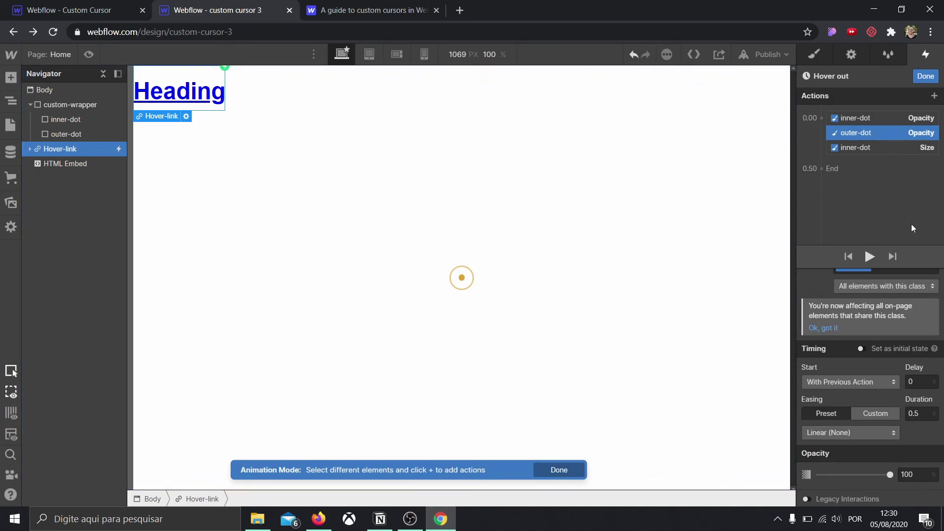
Step: Set the outer-dot Opacity action's duration to 0.2 s and easing to Ease, and finish editing the Hover out animation
click(923, 414)
key(BackSpace)
click(881, 433)
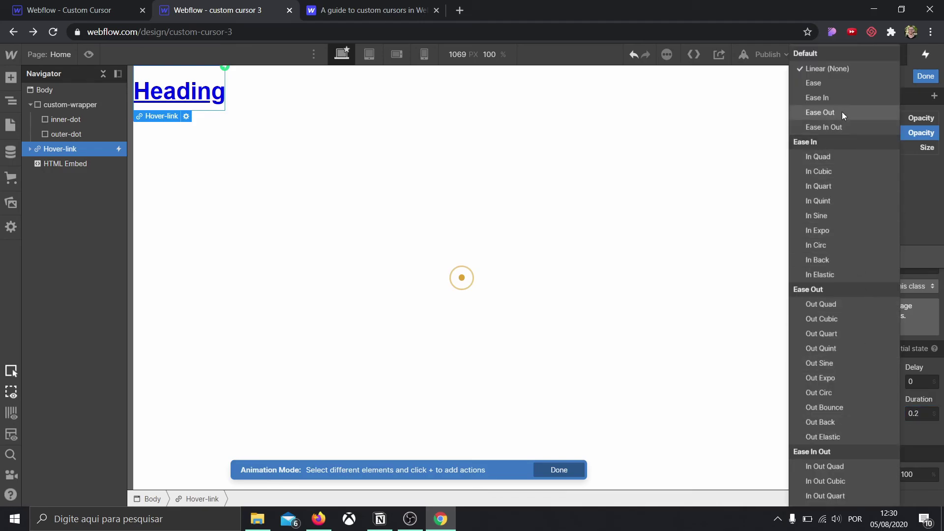
click(830, 82)
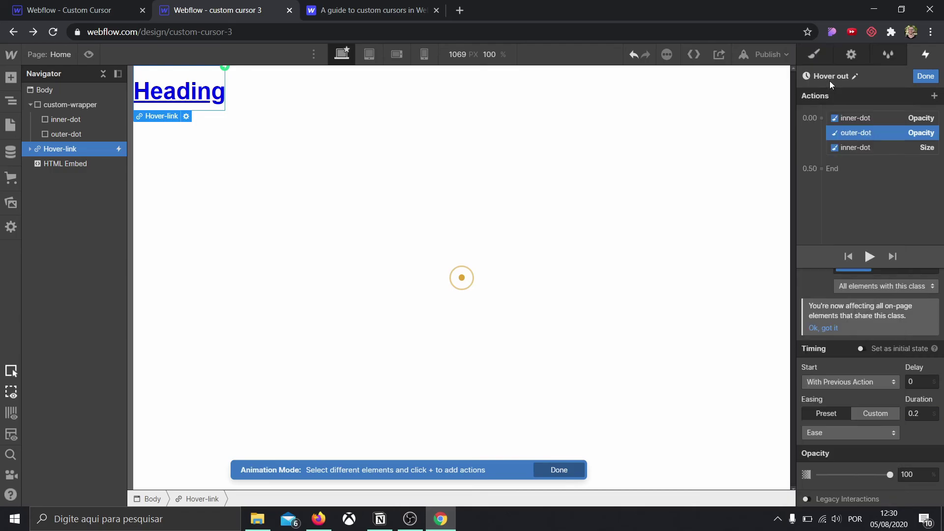
click(927, 77)
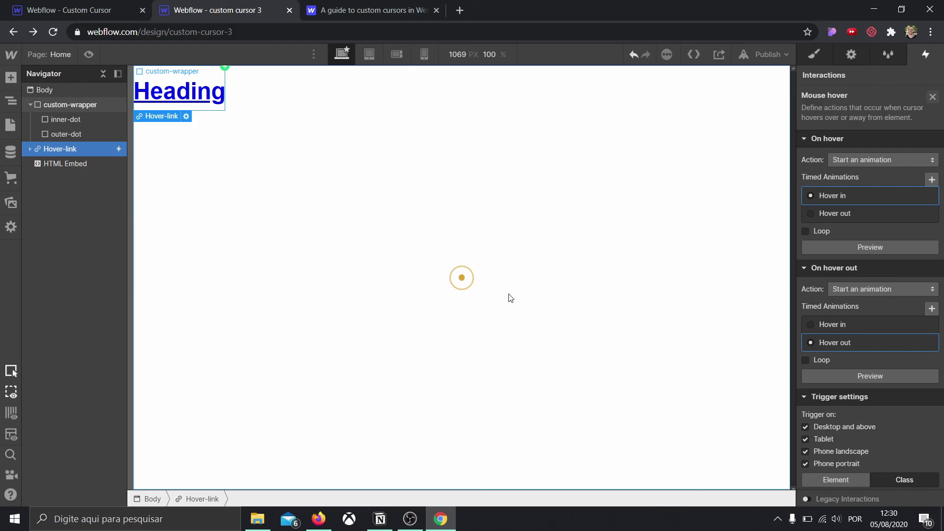
Step: Change the style selector in the HTML Embed code to .custom-wrapper, and save and close the code
click(66, 165)
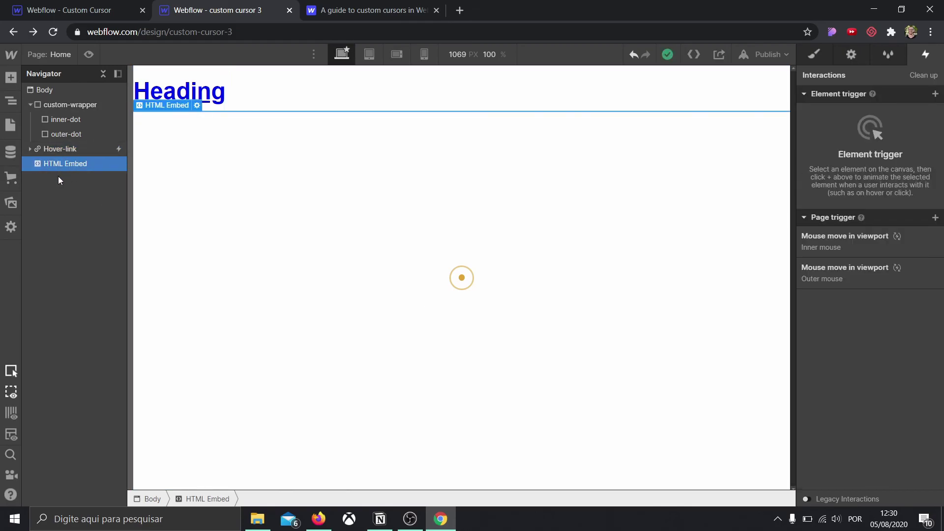
click(198, 106)
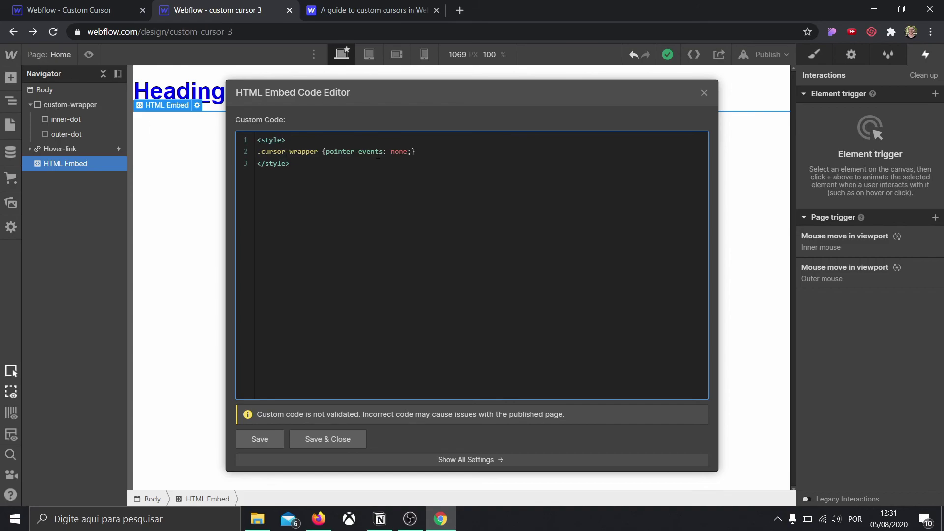
key(BackSpace)
key(BackSpace)
key(BackSpace)
key(BackSpace)
text(stom)
click(334, 441)
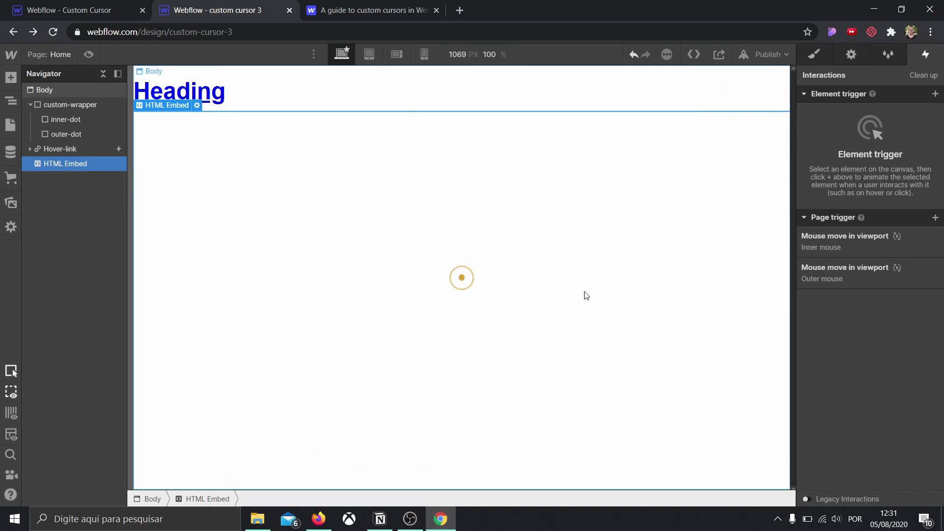
Step: Preview the page to test the custom cursor's movement, and return to the design view
click(89, 54)
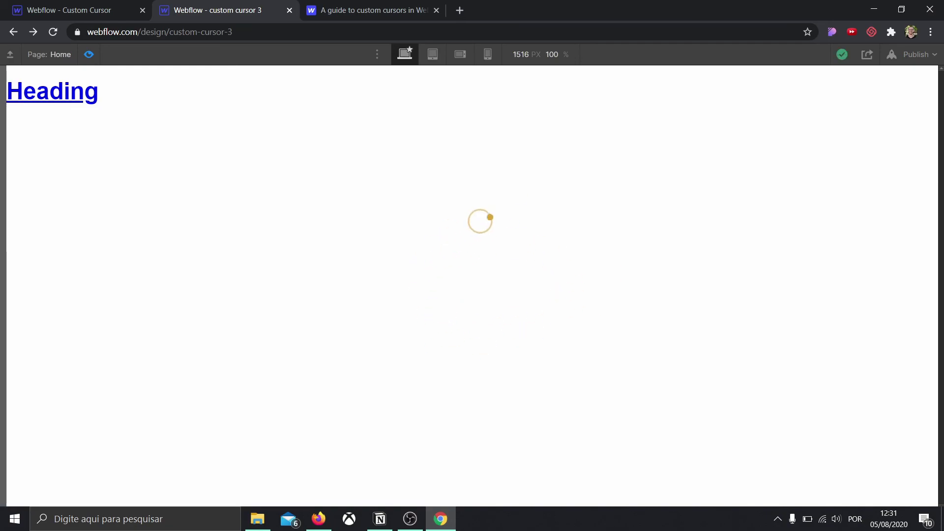
click(89, 55)
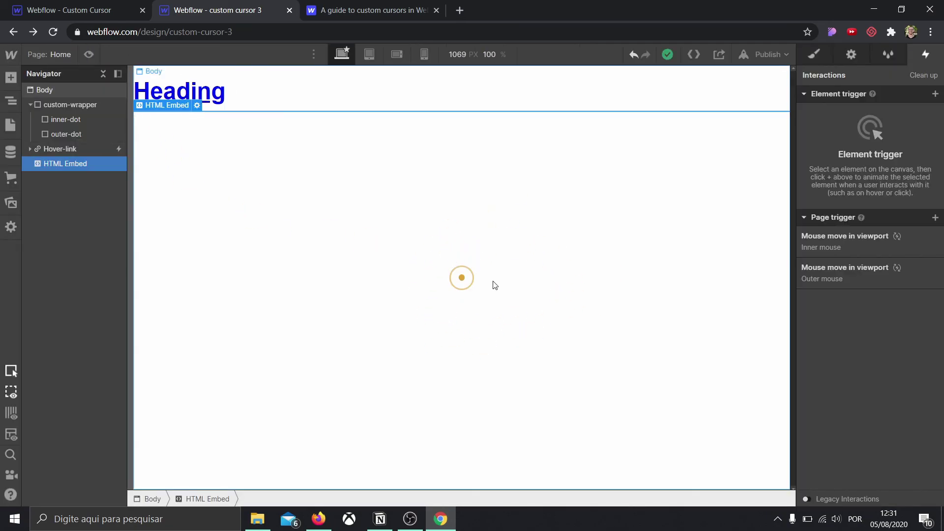